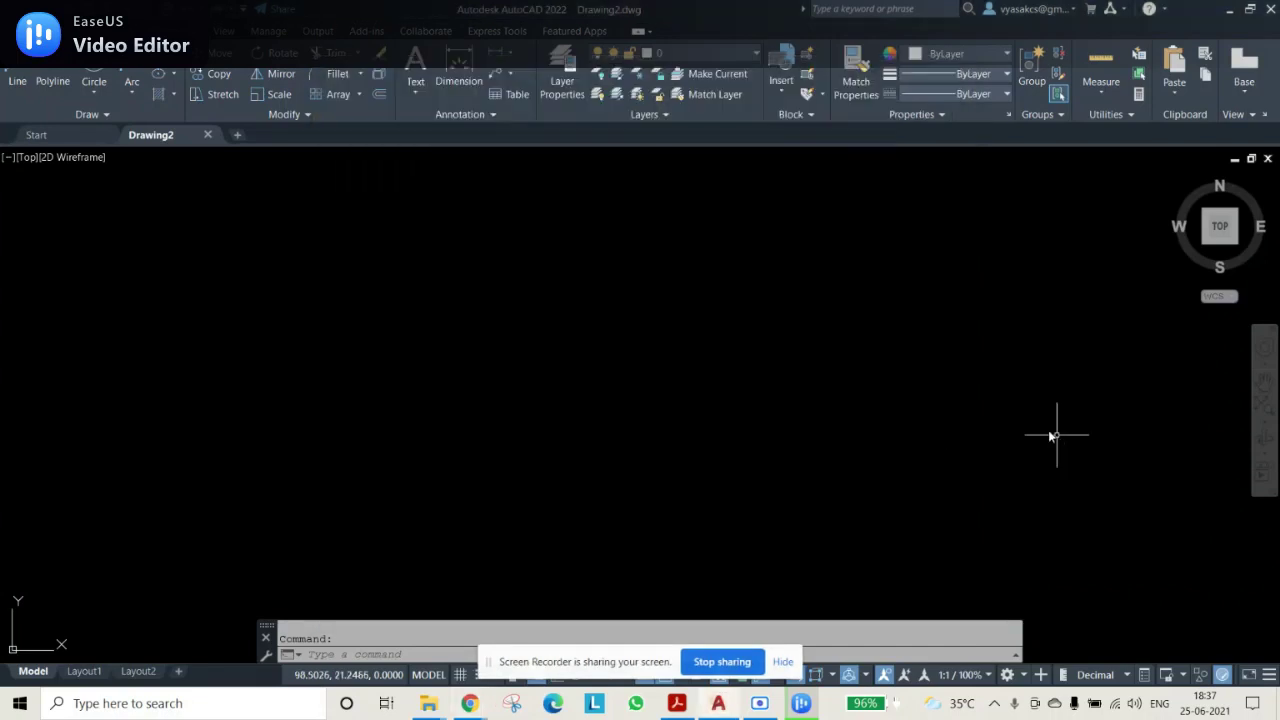
- Switch to Acrobat Reader, read problem 11 on constructing a parabola by the parallelogram method, and return to AutoCAD
{"action": "left_click", "coordinate": [672, 700]}
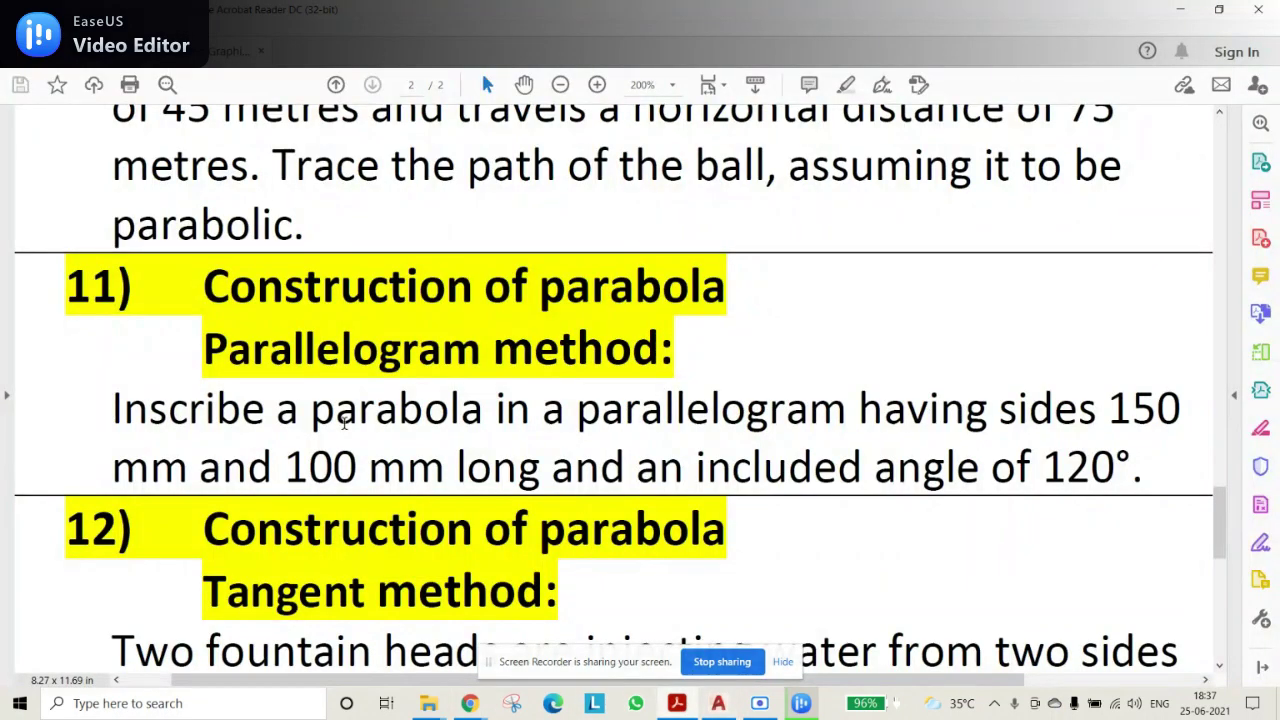
{"action": "left_click_drag", "start_coordinate": [201, 284], "coordinate": [692, 351]}
{"action": "left_click", "coordinate": [641, 418]}
{"action": "mouse_move", "coordinate": [107, 409]}
{"action": "left_mouse_down"}
{"action": "mouse_move", "coordinate": [1141, 416]}
{"action": "mouse_move", "coordinate": [1150, 470]}
{"action": "mouse_move", "coordinate": [580, 472]}
{"action": "mouse_move", "coordinate": [1130, 484]}
{"action": "left_mouse_up"}
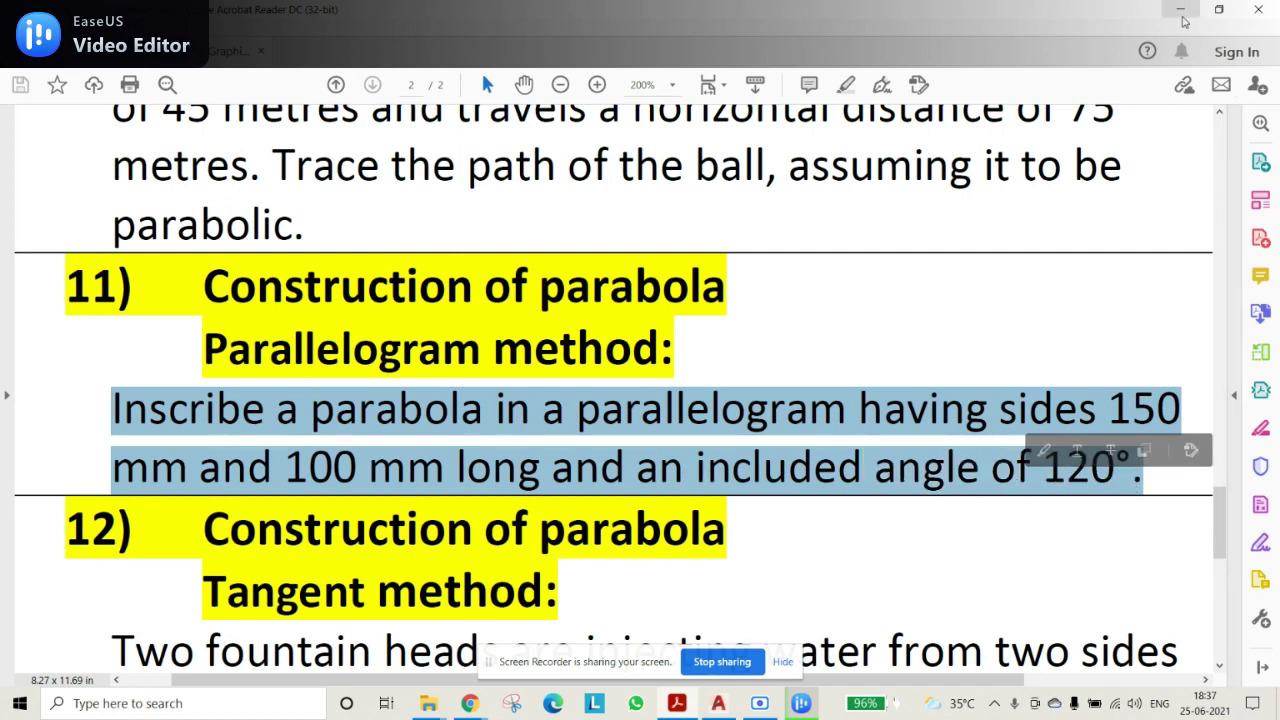
{"action": "key", "text": "alt+Tab"}
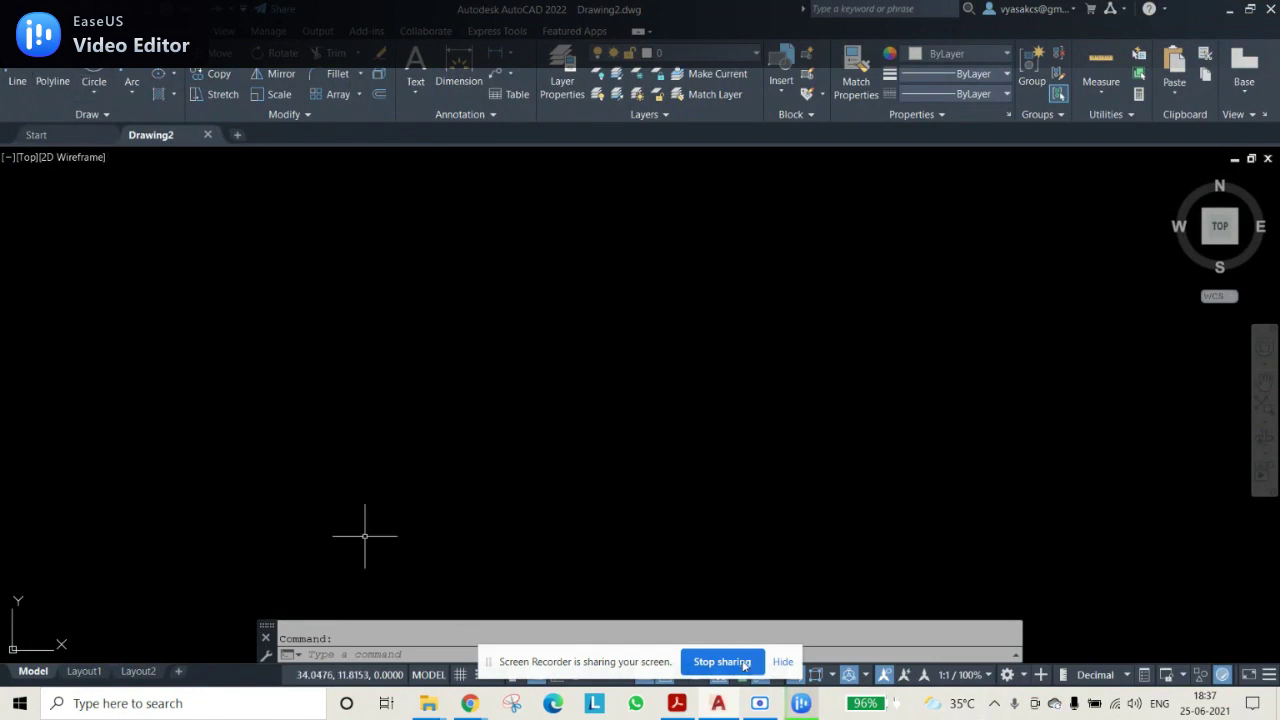
{"action": "left_click_drag", "start_coordinate": [660, 661], "coordinate": [632, 165]}
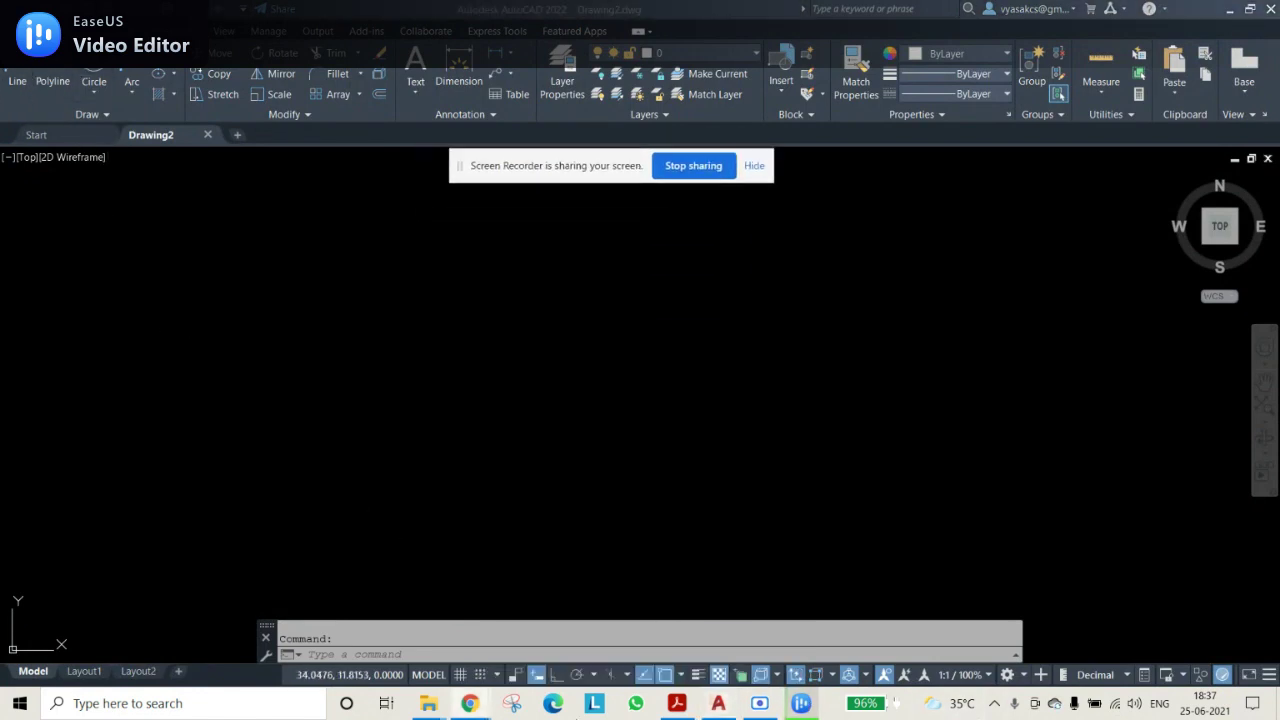
- Set the model space limits from 0,0 to 500,500 and zoom to the entire drawing area
{"action": "left_click", "coordinate": [491, 640]}
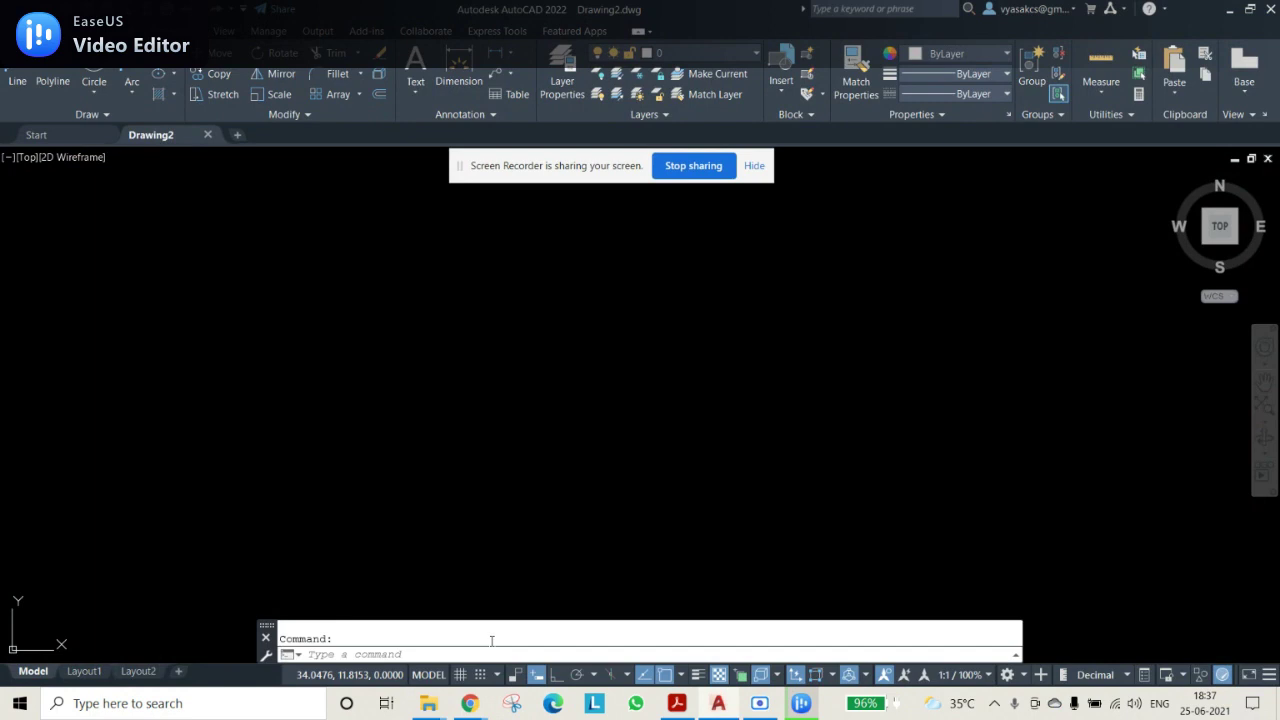
{"action": "type", "text": "LIMITS"}
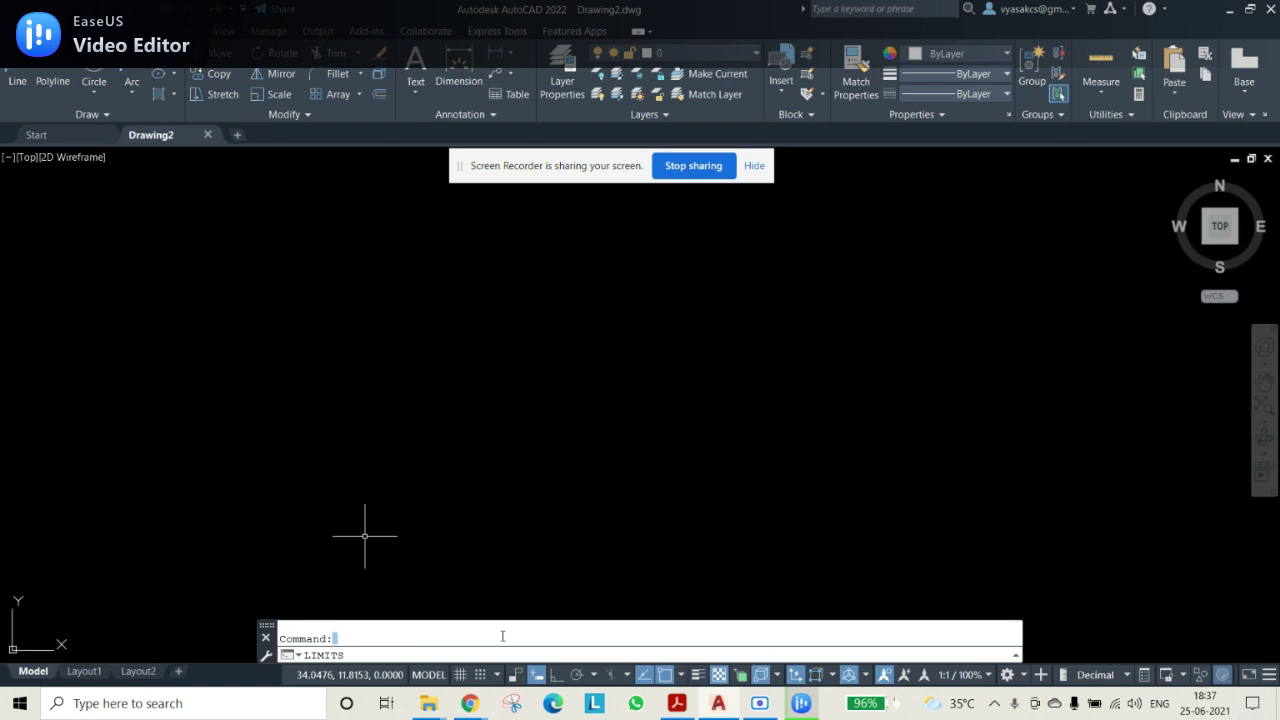
{"action": "key", "text": "Return"}
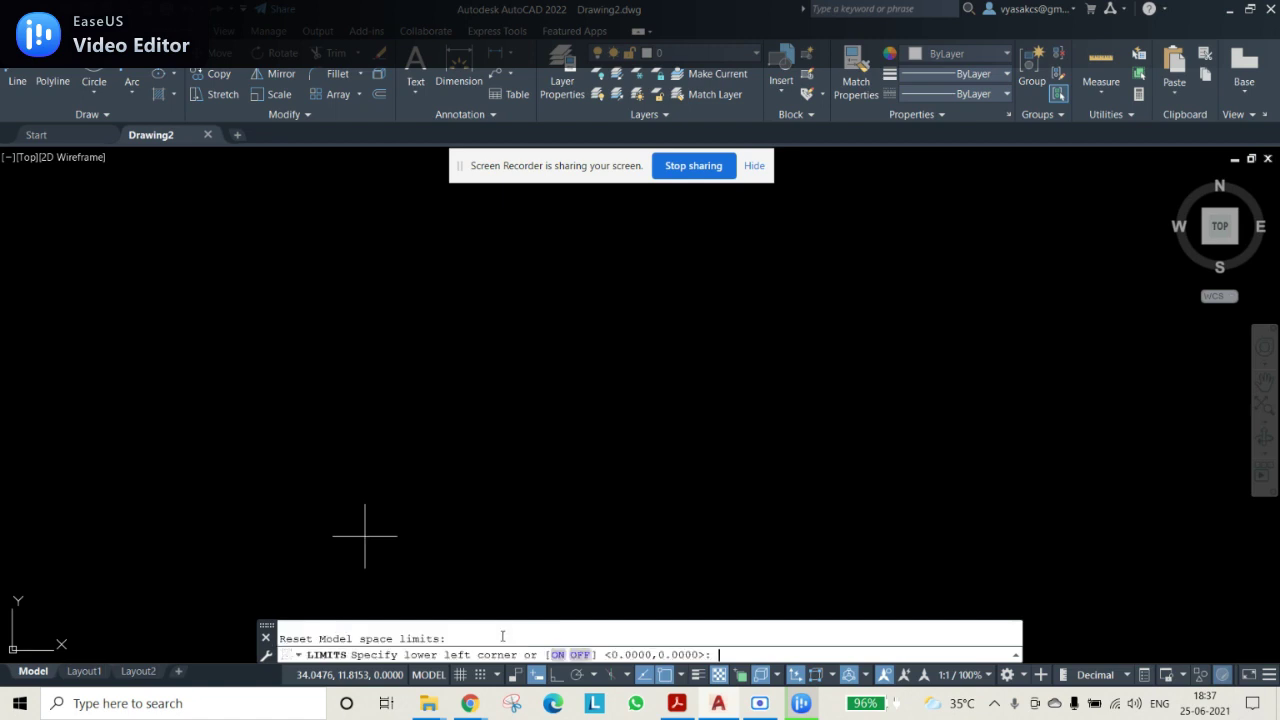
{"action": "key", "text": "Return"}
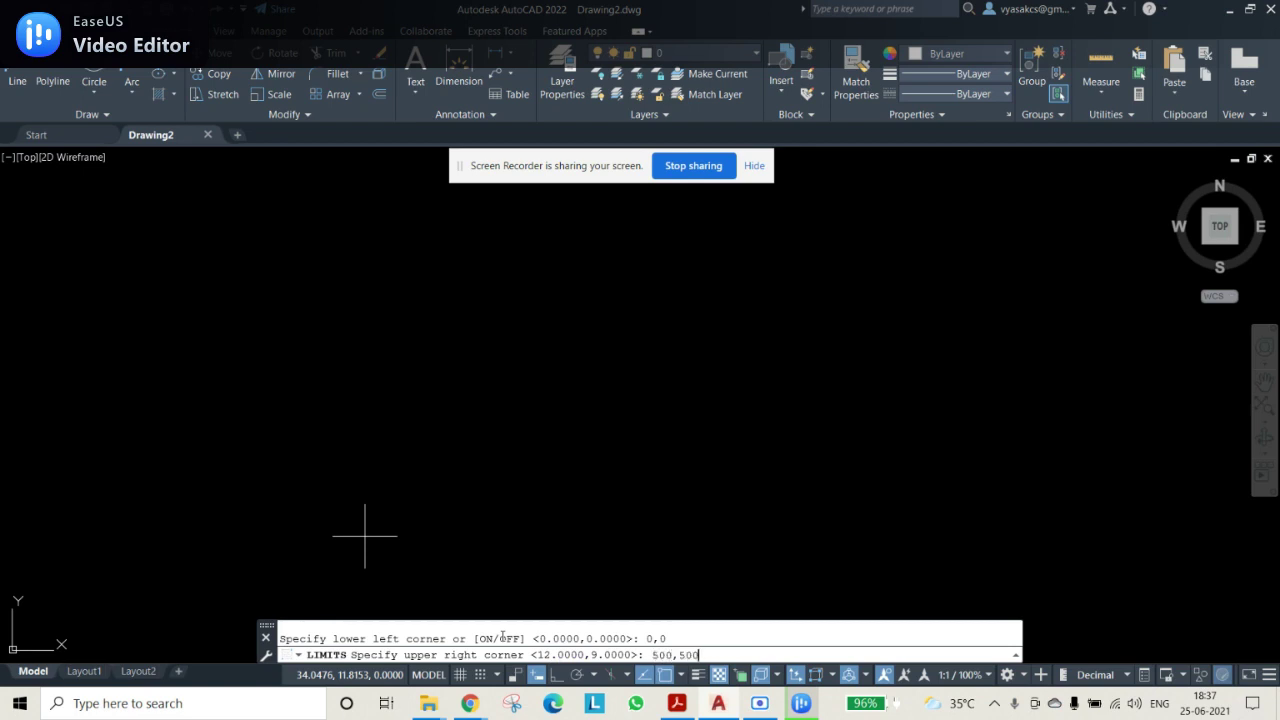
{"action": "key", "text": "Return"}
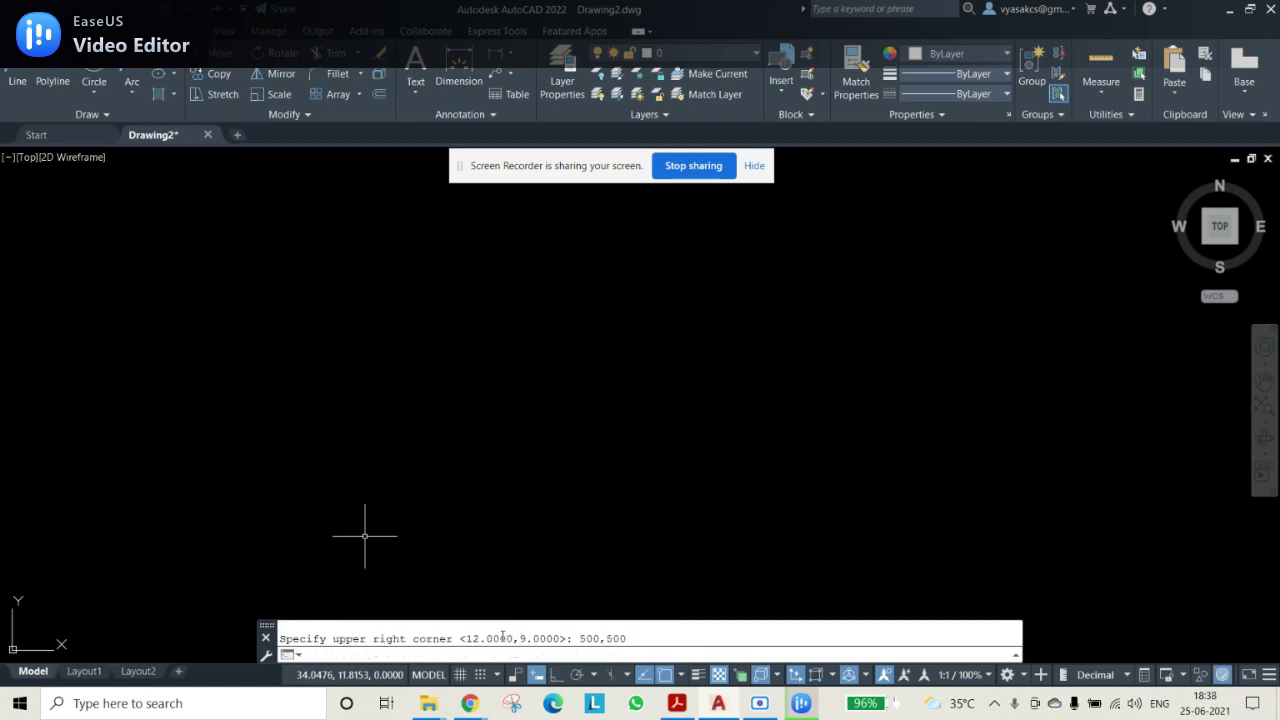
{"action": "type", "text": "z"}
{"action": "key", "text": "Return"}
{"action": "type", "text": "a"}
{"action": "key", "text": "Return"}
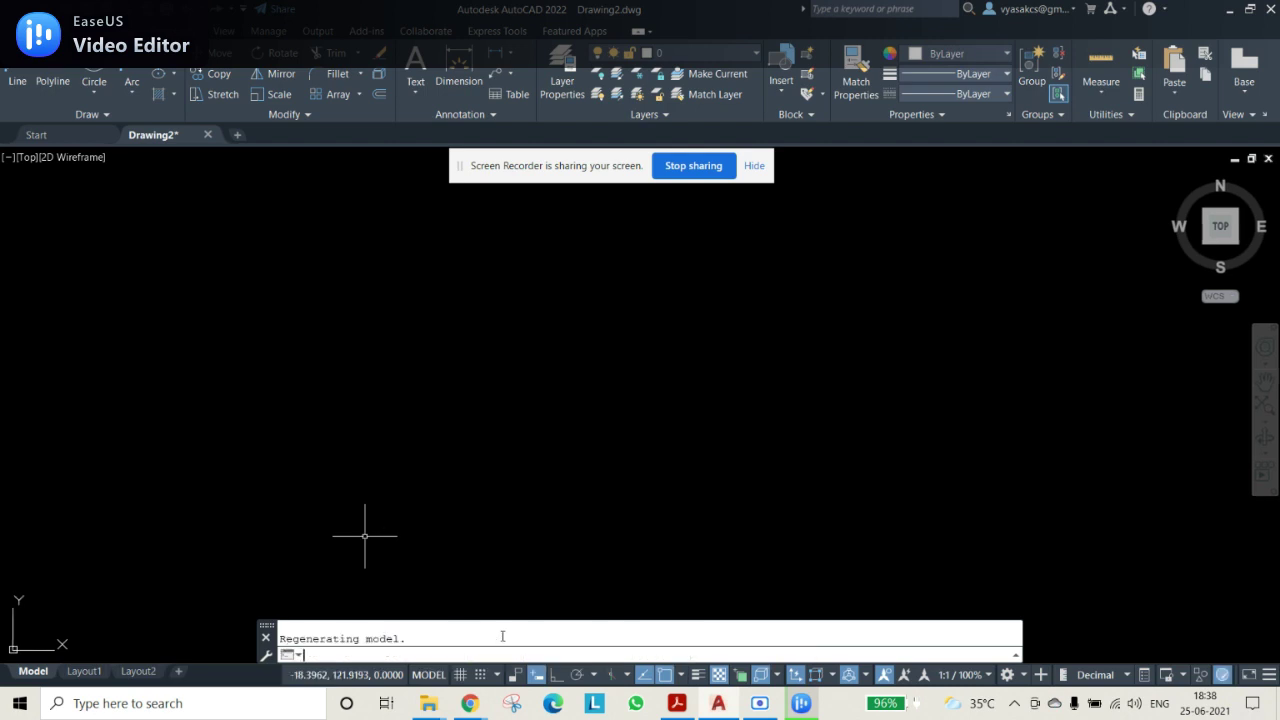
- Set the drawing units' insertion scale to Millimeters
{"action": "key", "text": "Return"}
{"action": "left_click", "coordinate": [588, 385]}
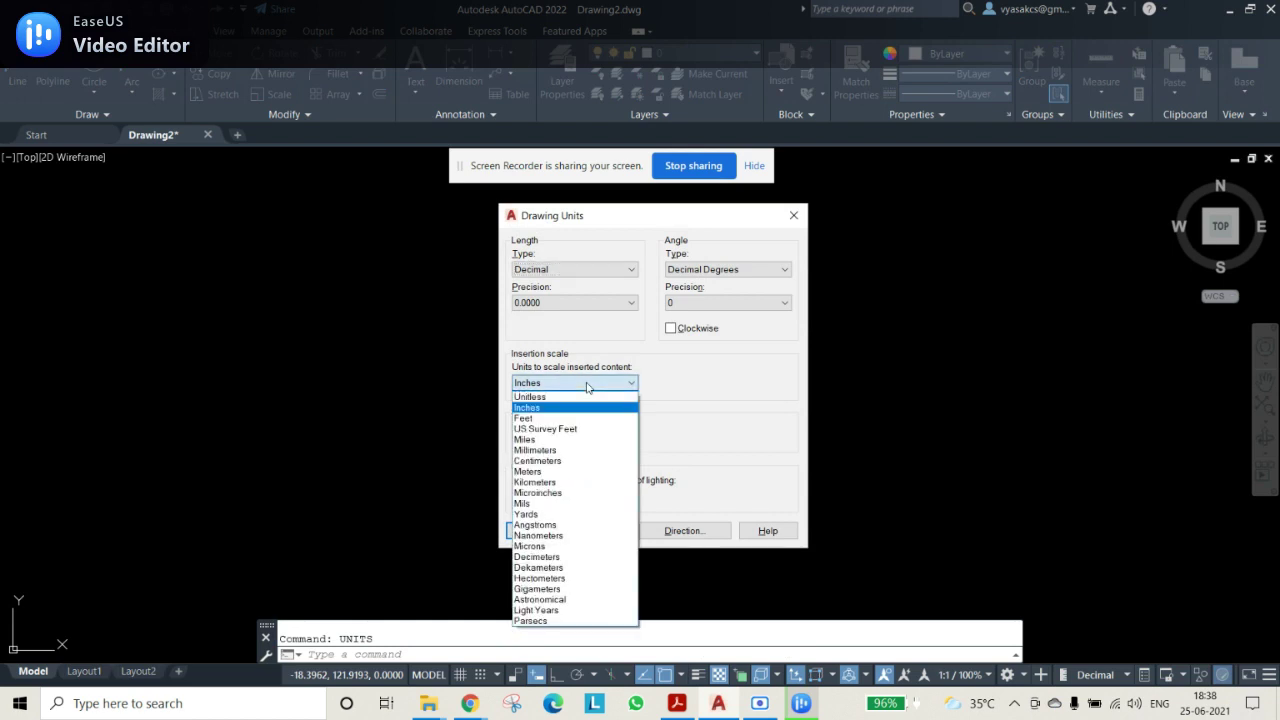
{"action": "key", "text": "Escape"}
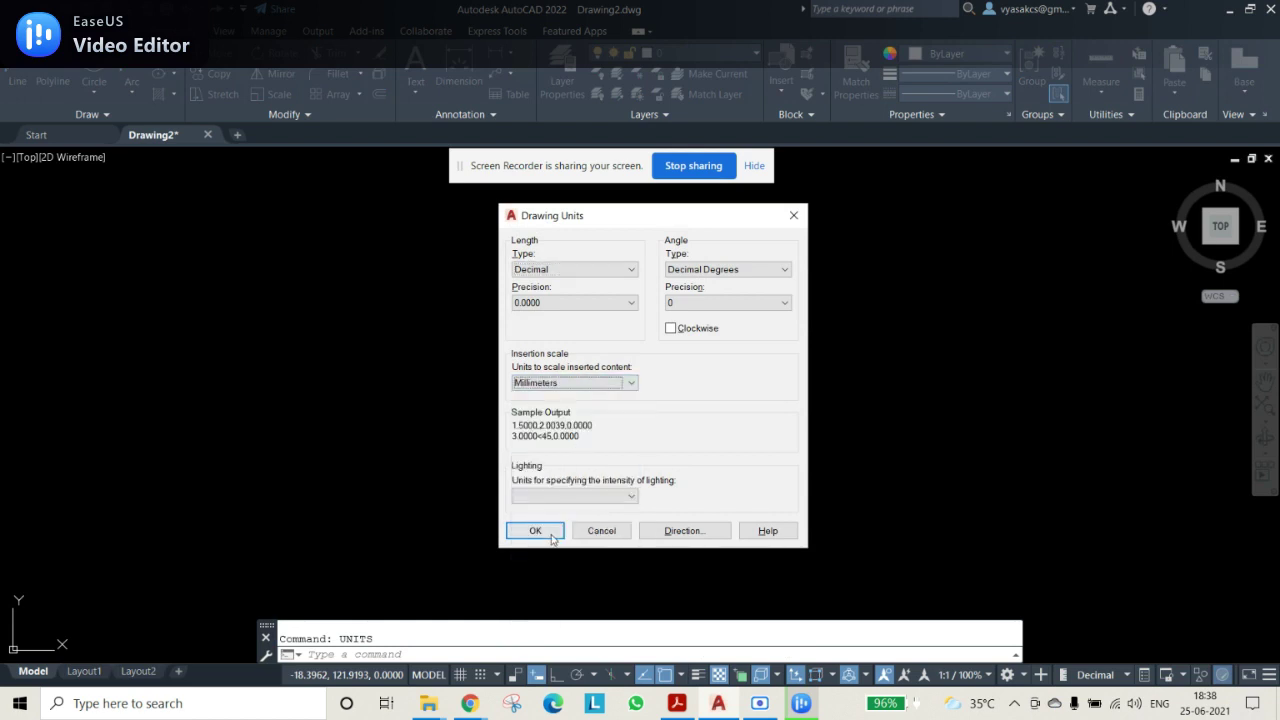
{"action": "left_click", "coordinate": [535, 531]}
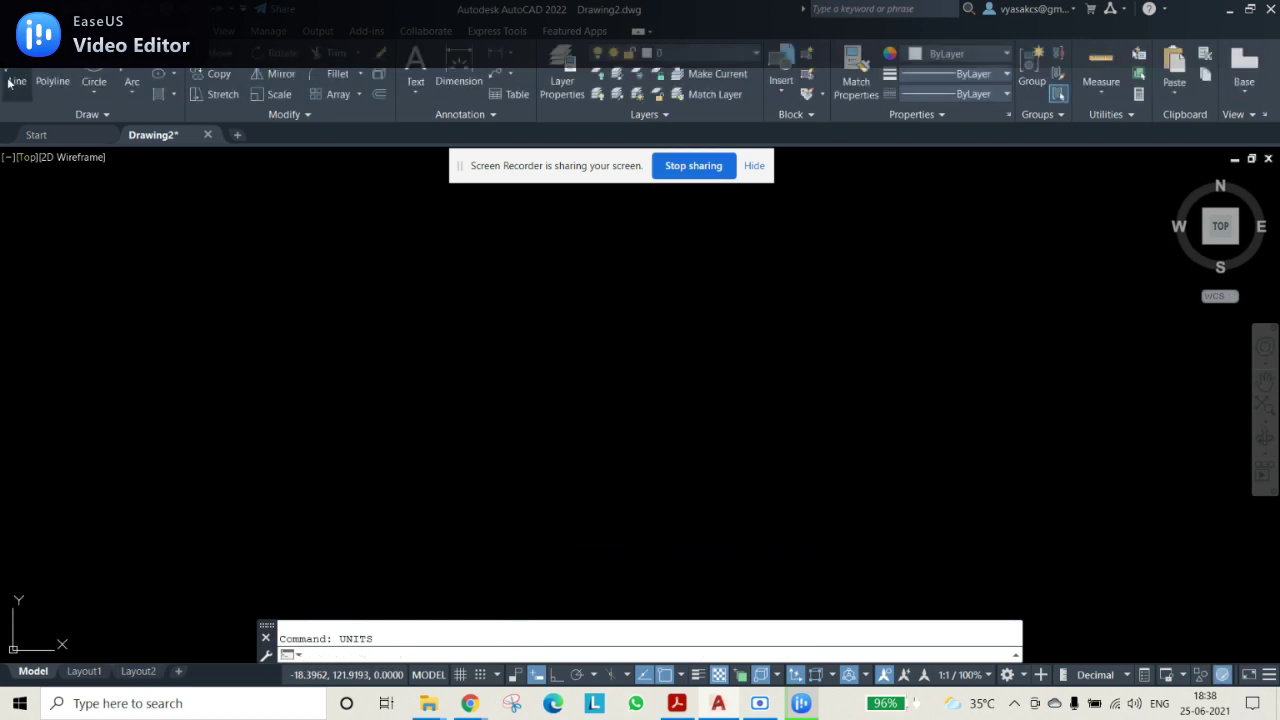
- Turn on Ortho and draw a horizontal line 150 mm long as the parallelogram's base, checking the side length in the problem PDF
{"action": "left_click", "coordinate": [563, 678]}
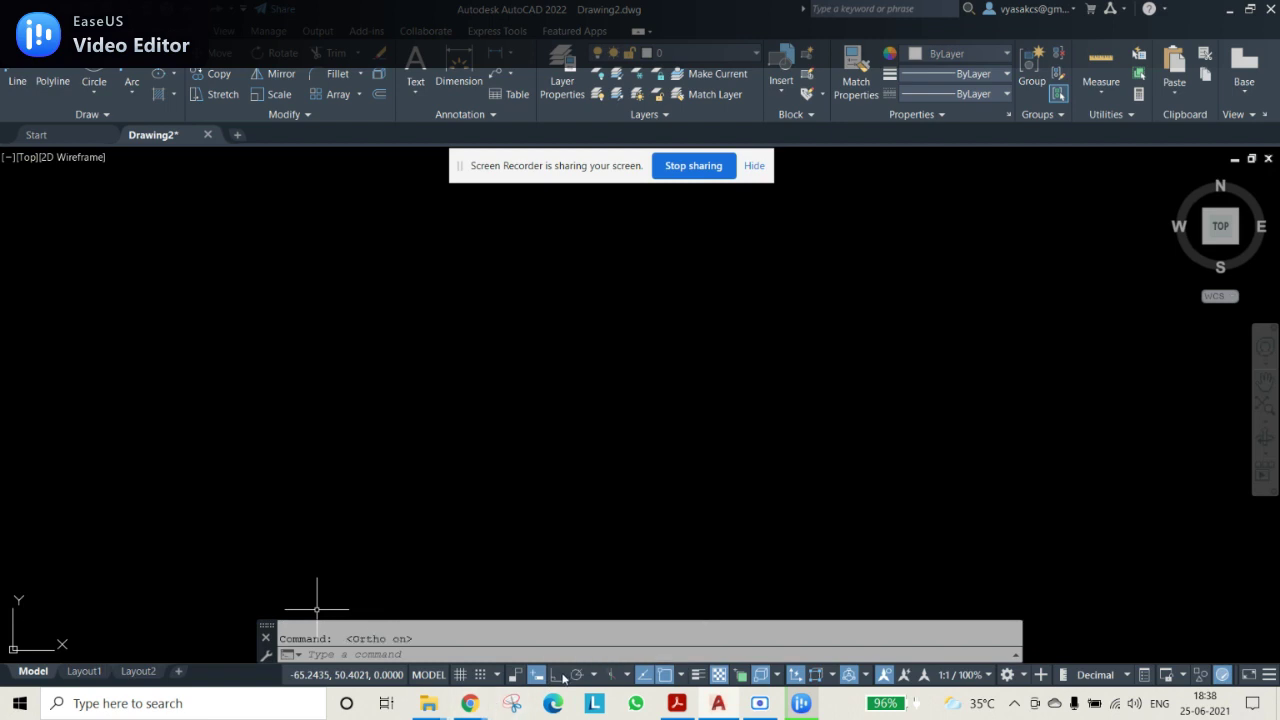
{"action": "left_click", "coordinate": [17, 74]}
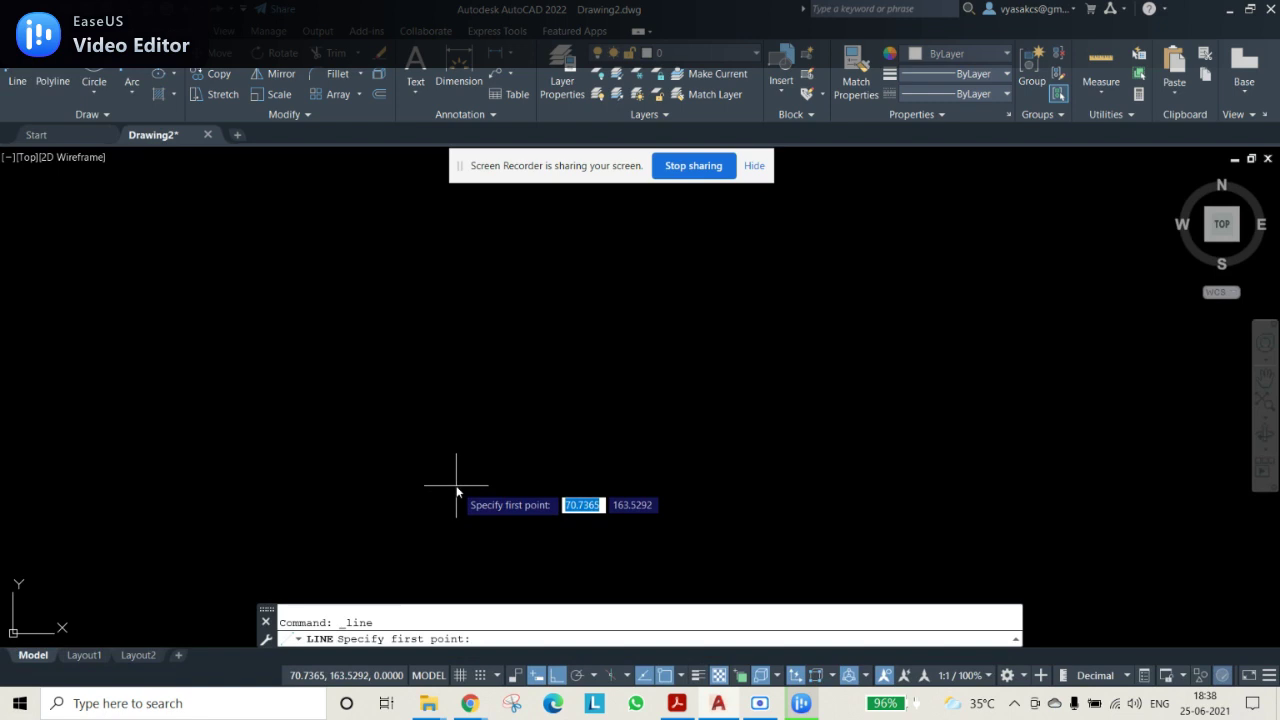
{"action": "left_click", "coordinate": [676, 704]}
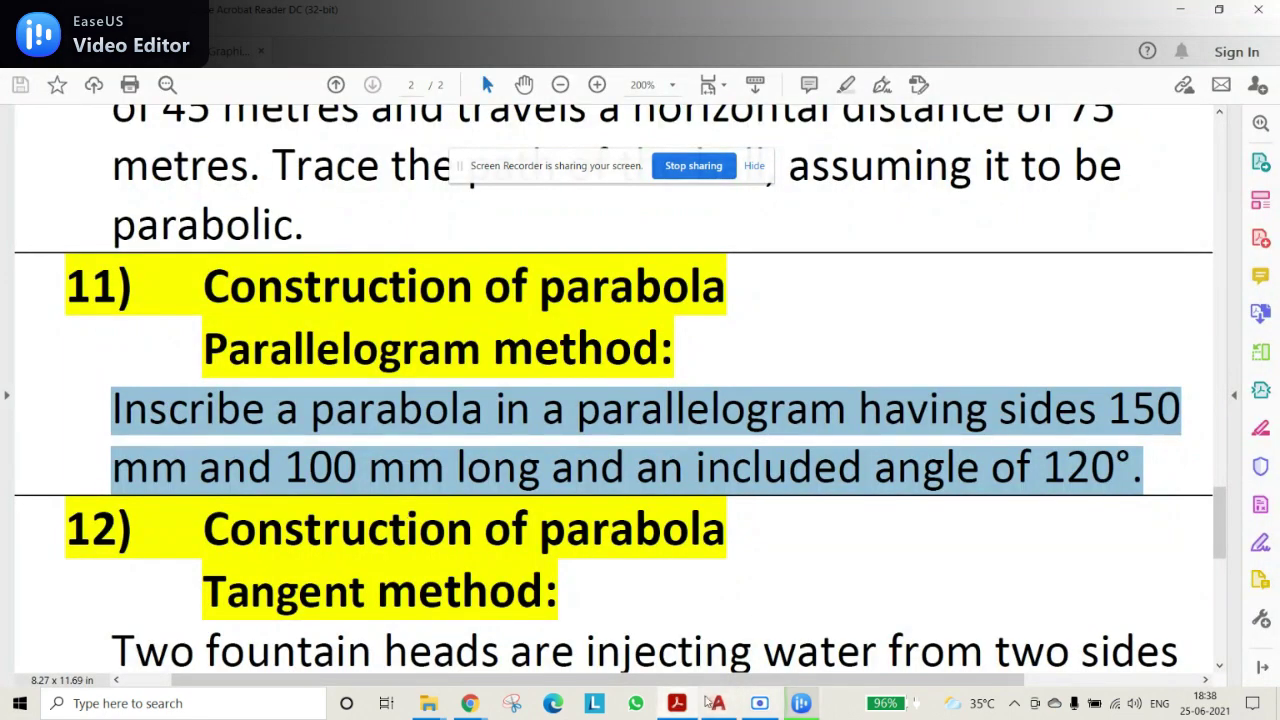
{"action": "key", "text": "alt+Tab"}
{"action": "left_click", "coordinate": [427, 463]}
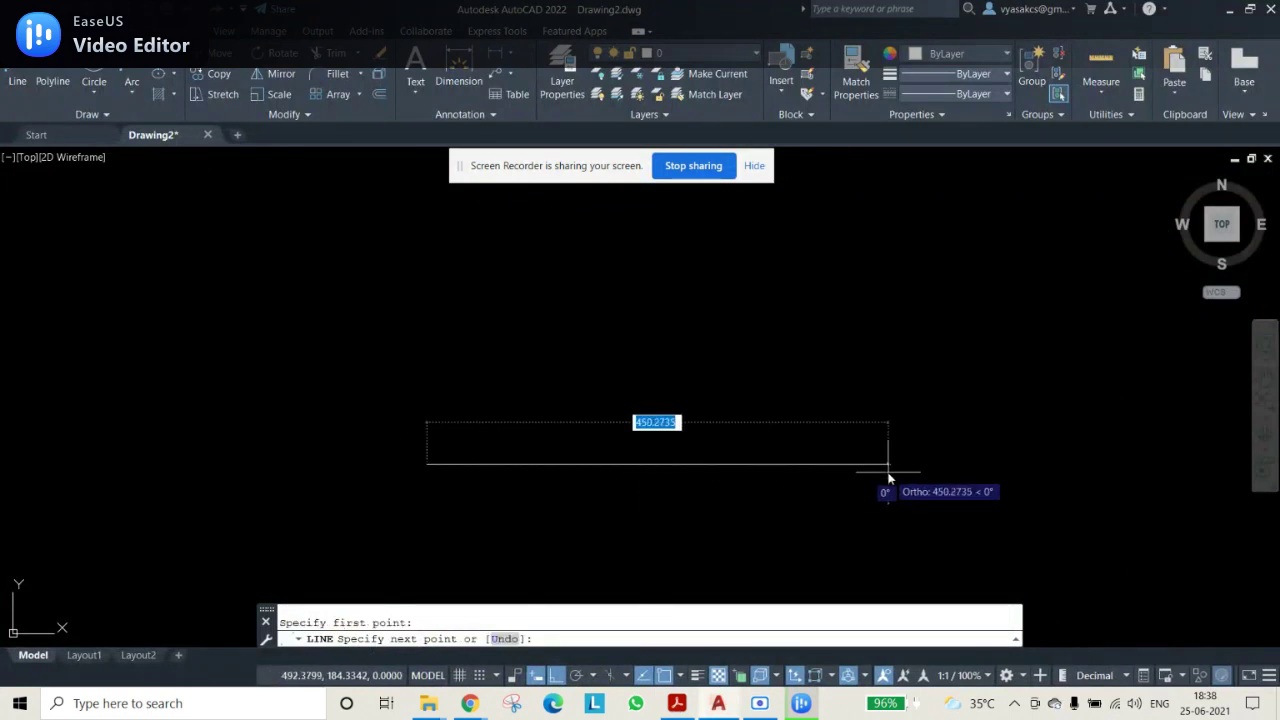
{"action": "type", "text": "150"}
{"action": "key", "text": "Return"}
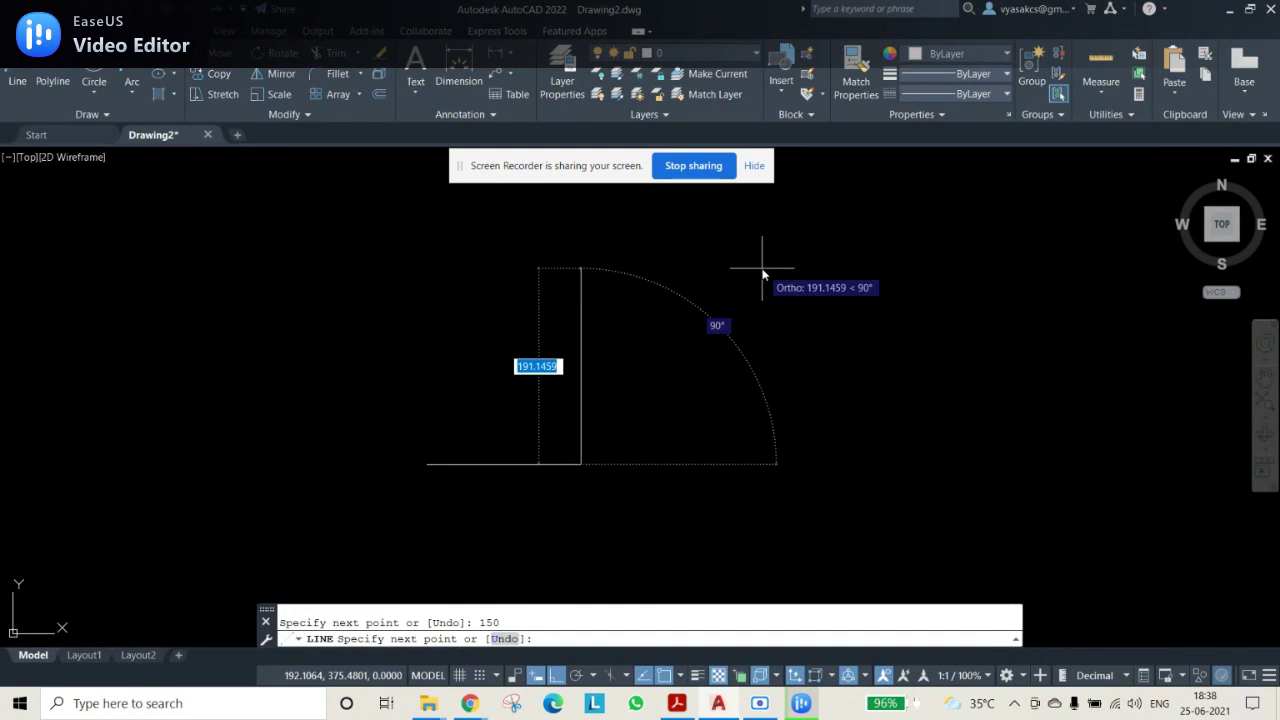
- Continue from the base's right end with a 100 mm side at a 120° angle
{"action": "type", "text": "100"}
{"action": "key", "text": "Tab"}
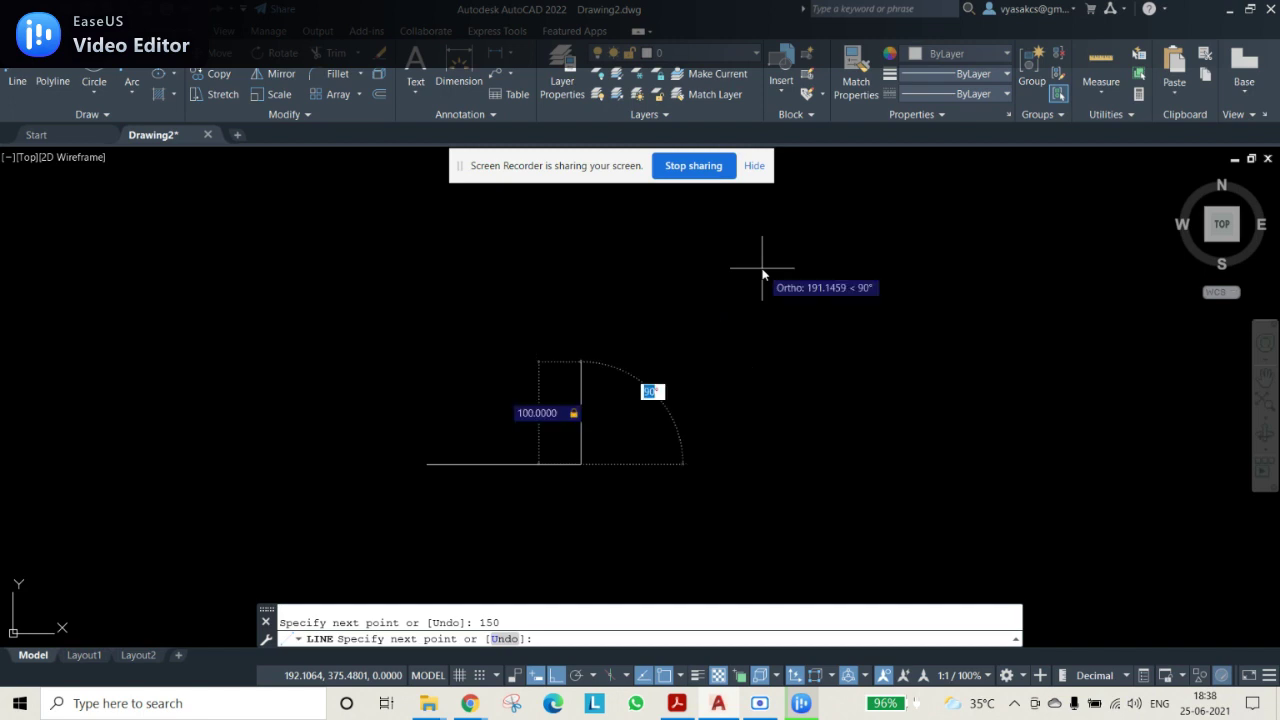
{"action": "type", "text": "12"}
{"action": "key", "text": "Return"}
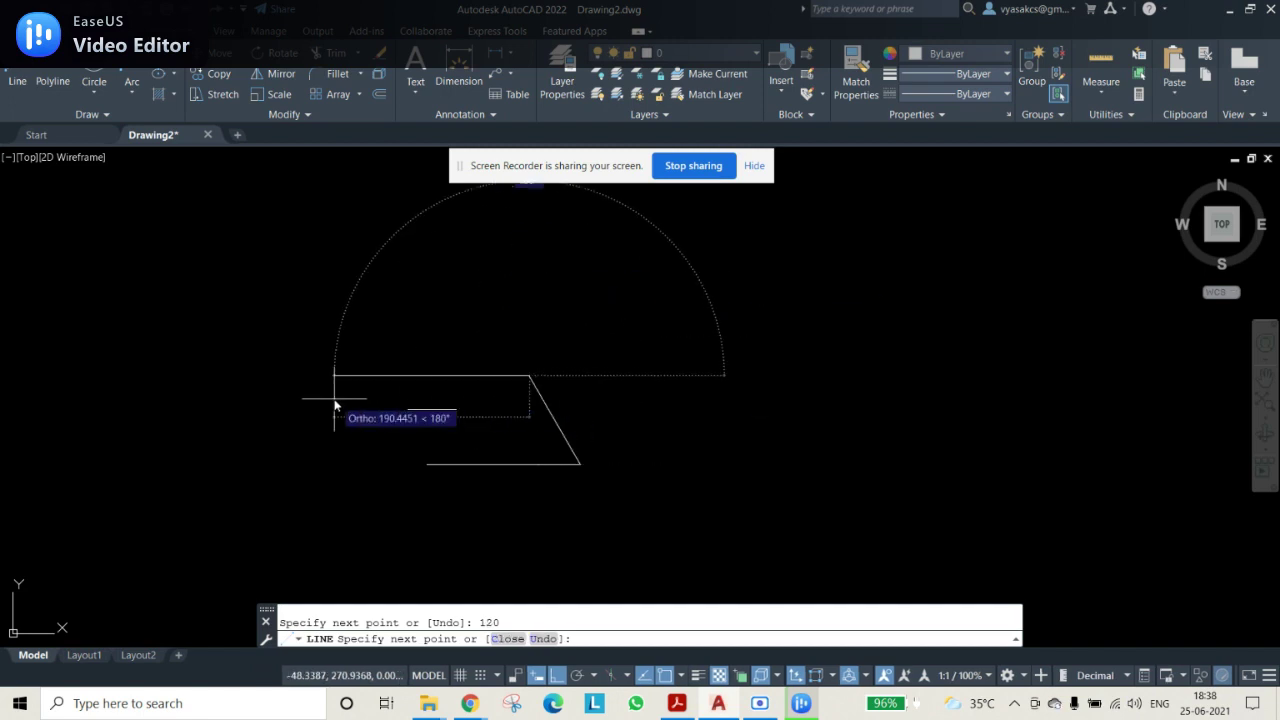
- Draw the 150 mm top side leftward and close the parallelogram at the base's starting point
{"action": "type", "text": "150"}
{"action": "key", "text": "Return"}
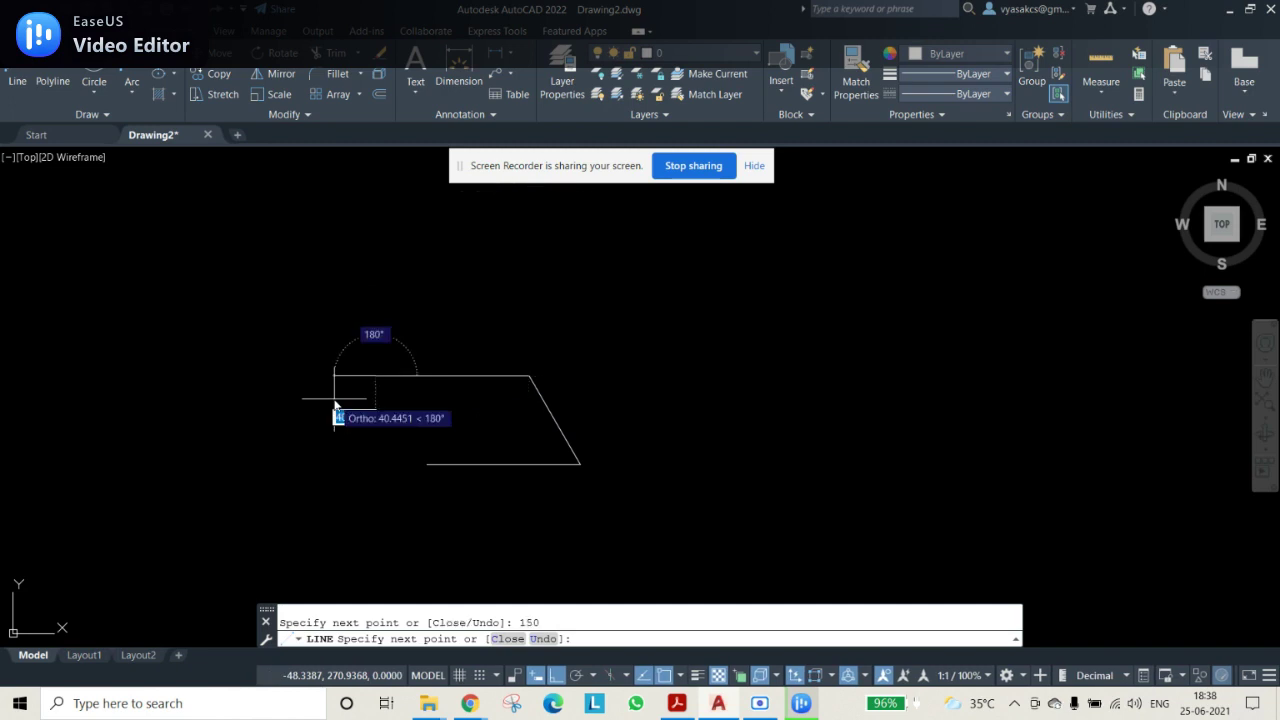
{"action": "left_click", "coordinate": [430, 461]}
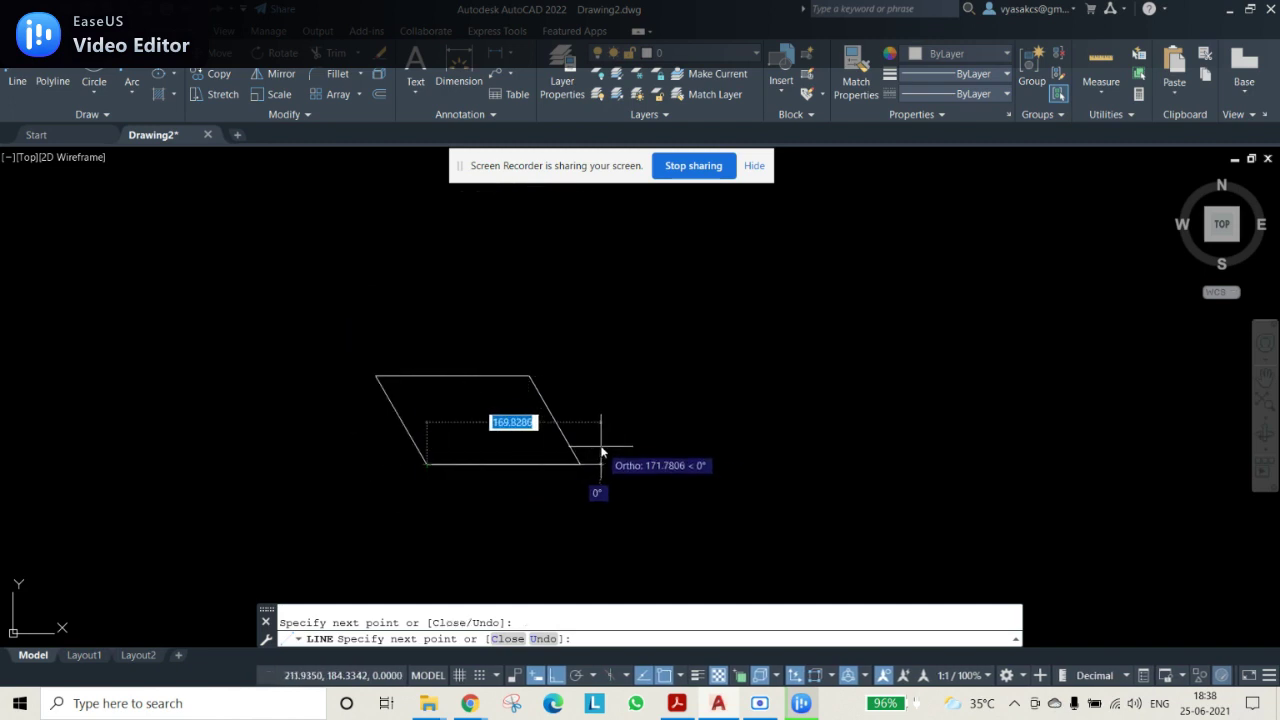
{"action": "key", "text": "Escape"}
- Add an angular dimension between the base and the left side, placing its arc inside the parallelogram's lower-left corner
{"action": "scroll", "coordinate": [371, 440], "scroll_direction": "up", "scroll_amount": 4}
{"action": "scroll", "coordinate": [560, 434], "scroll_direction": "up", "scroll_amount": 2}
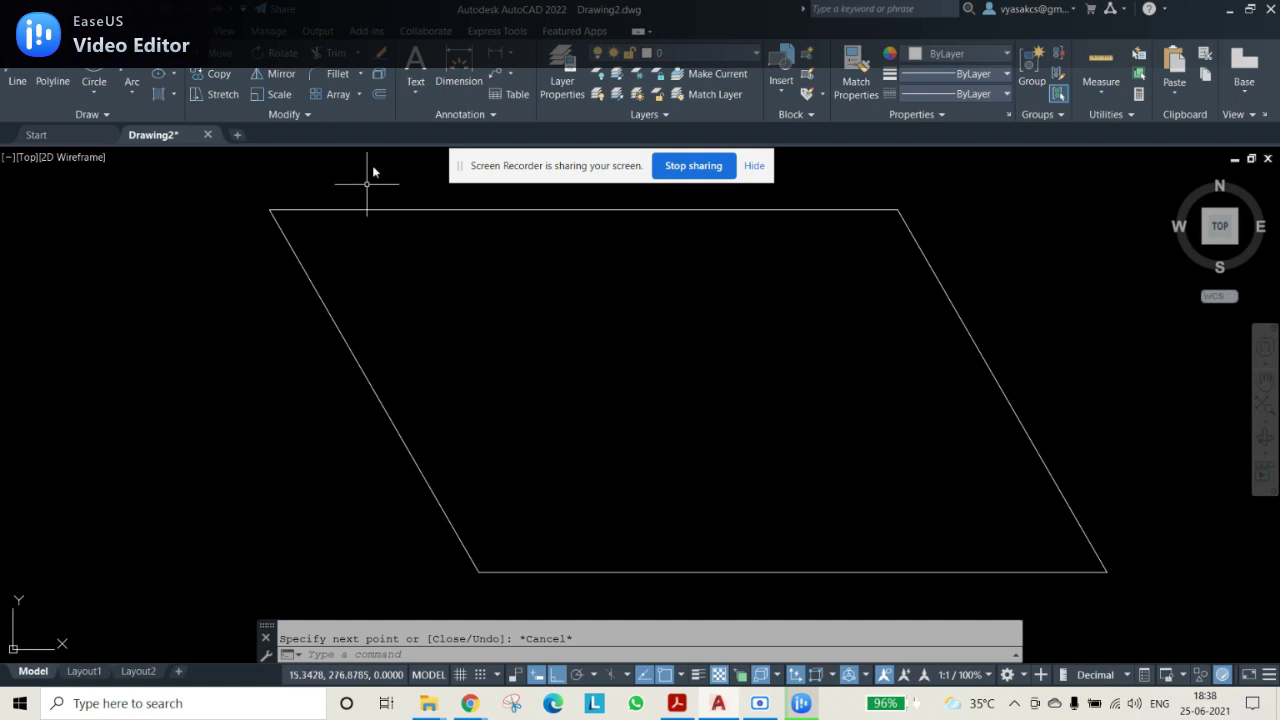
{"action": "left_click", "coordinate": [130, 31]}
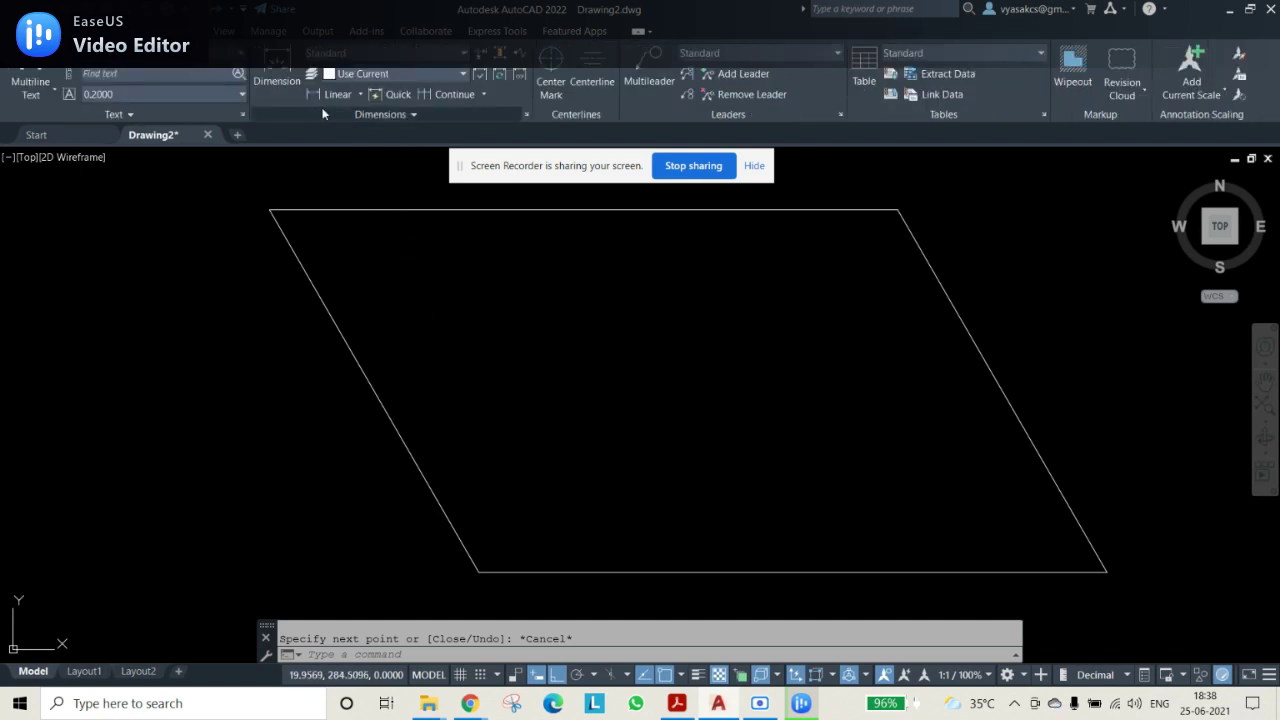
{"action": "left_click", "coordinate": [362, 96]}
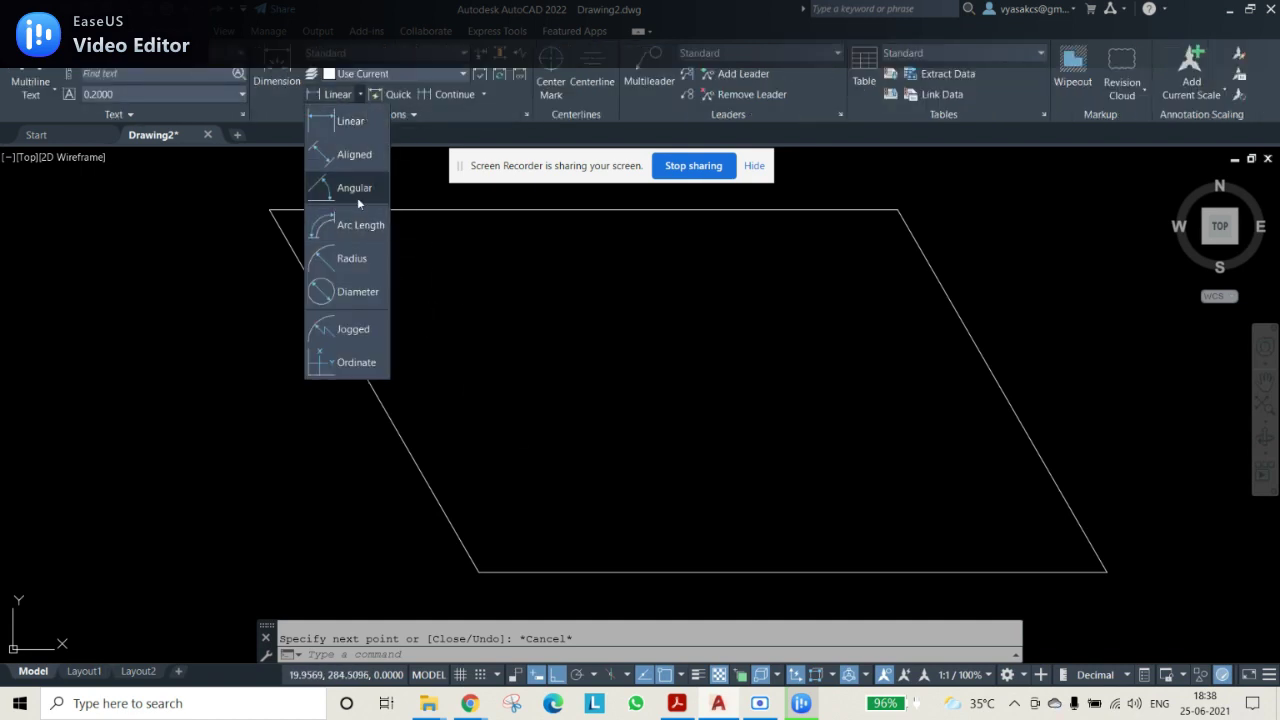
{"action": "left_click", "coordinate": [357, 197]}
{"action": "left_click", "coordinate": [532, 573]}
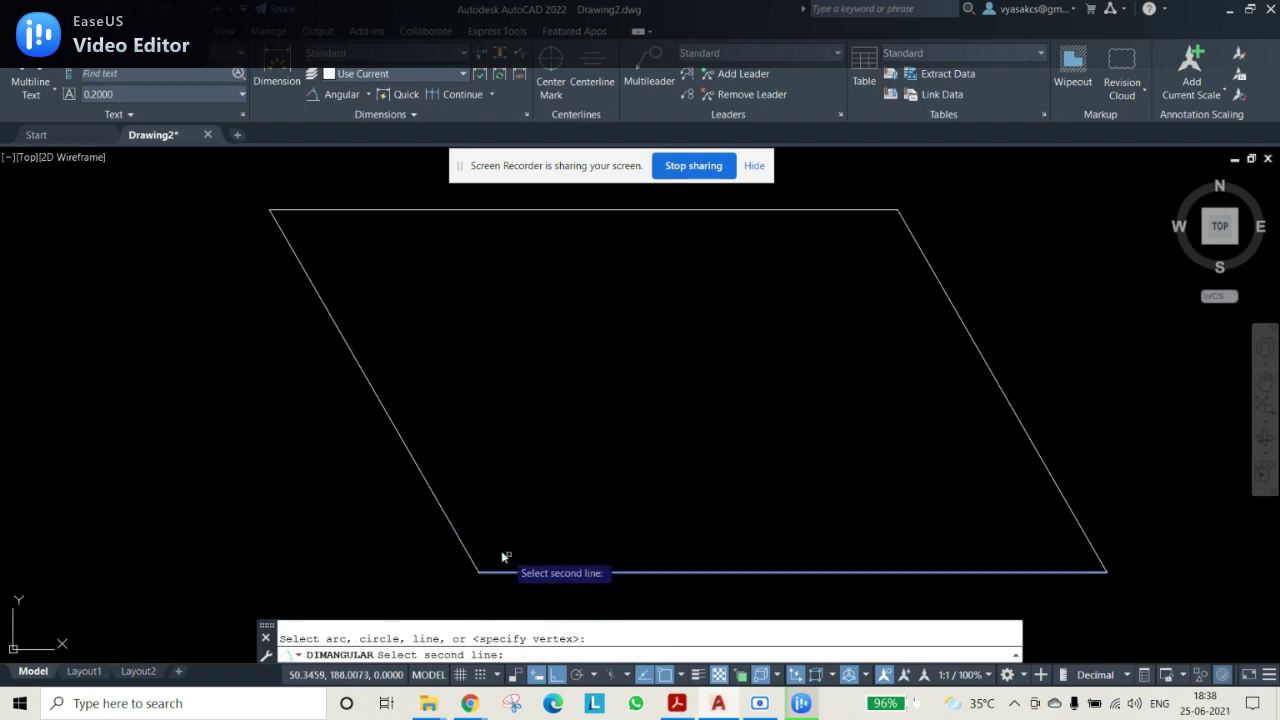
{"action": "left_click", "coordinate": [464, 547]}
{"action": "left_click", "coordinate": [505, 530]}
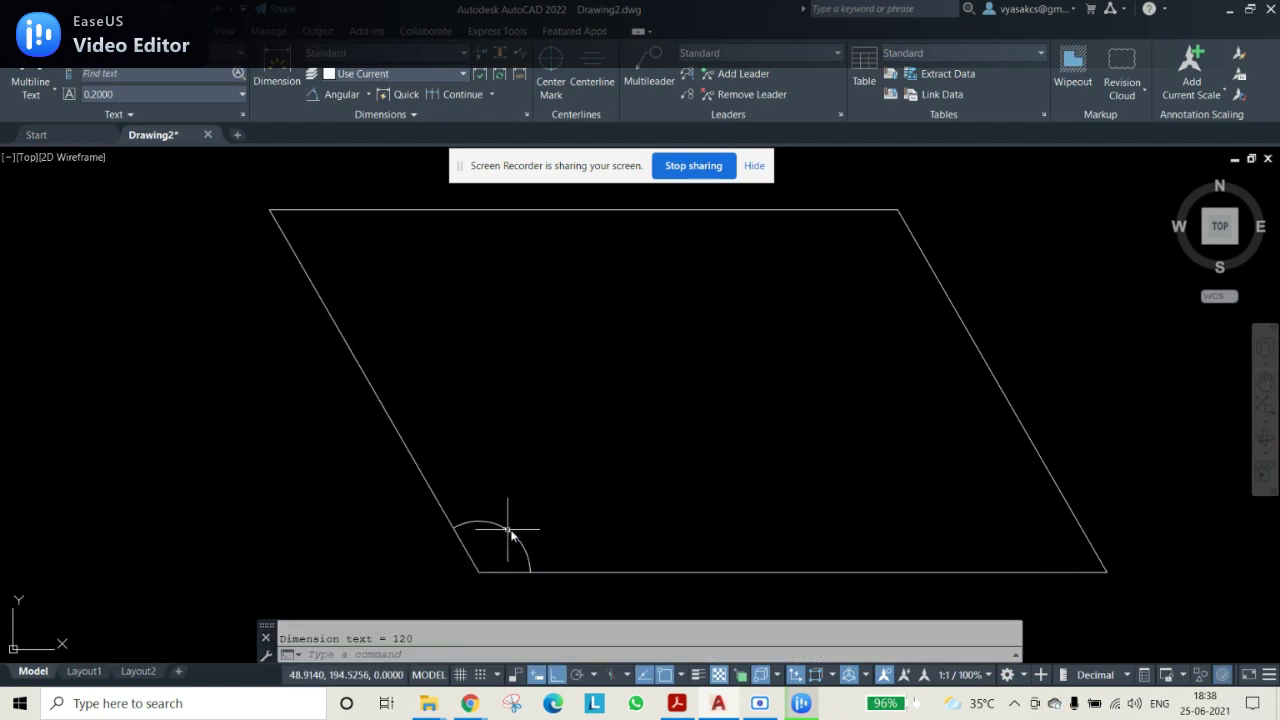
- Modify the Standard dimension style to a text height of 5 and an arrow size of 5
{"action": "type", "text": "D"}
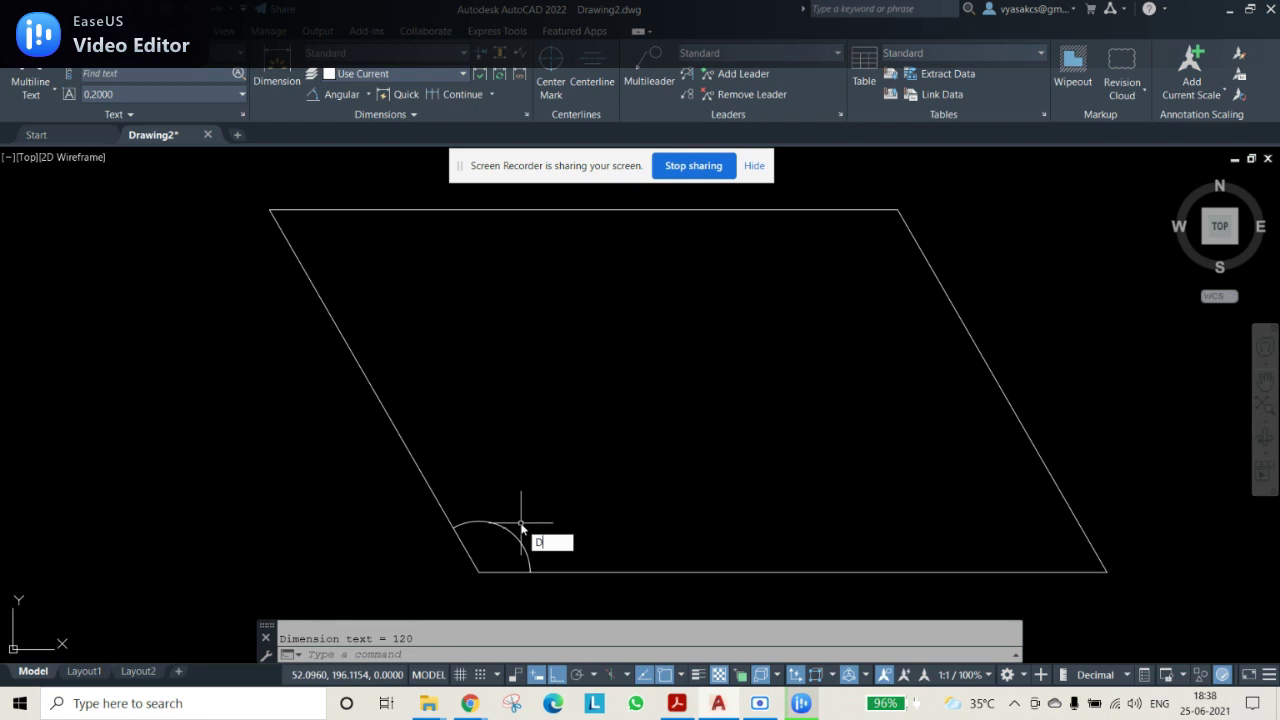
{"action": "type", "text": "IMSTYLE"}
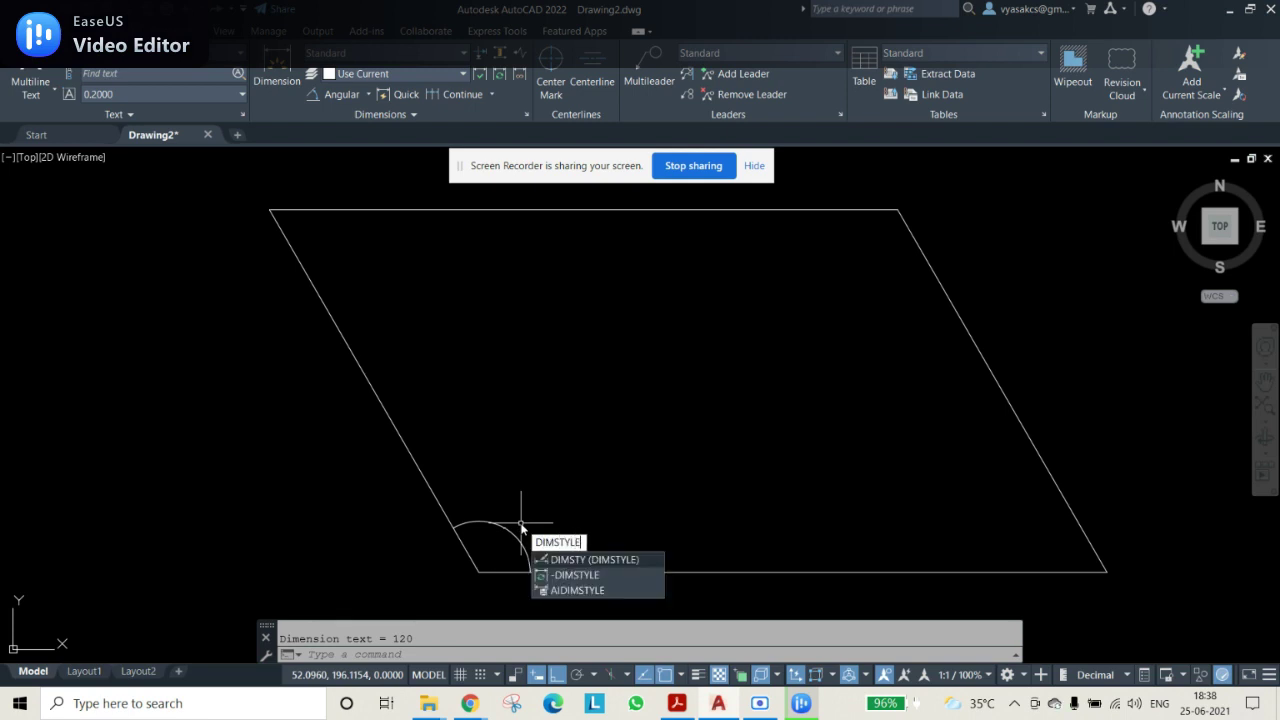
{"action": "key", "text": "Return"}
{"action": "left_click", "coordinate": [842, 318]}
{"action": "left_click_drag", "start_coordinate": [618, 312], "coordinate": [562, 308]}
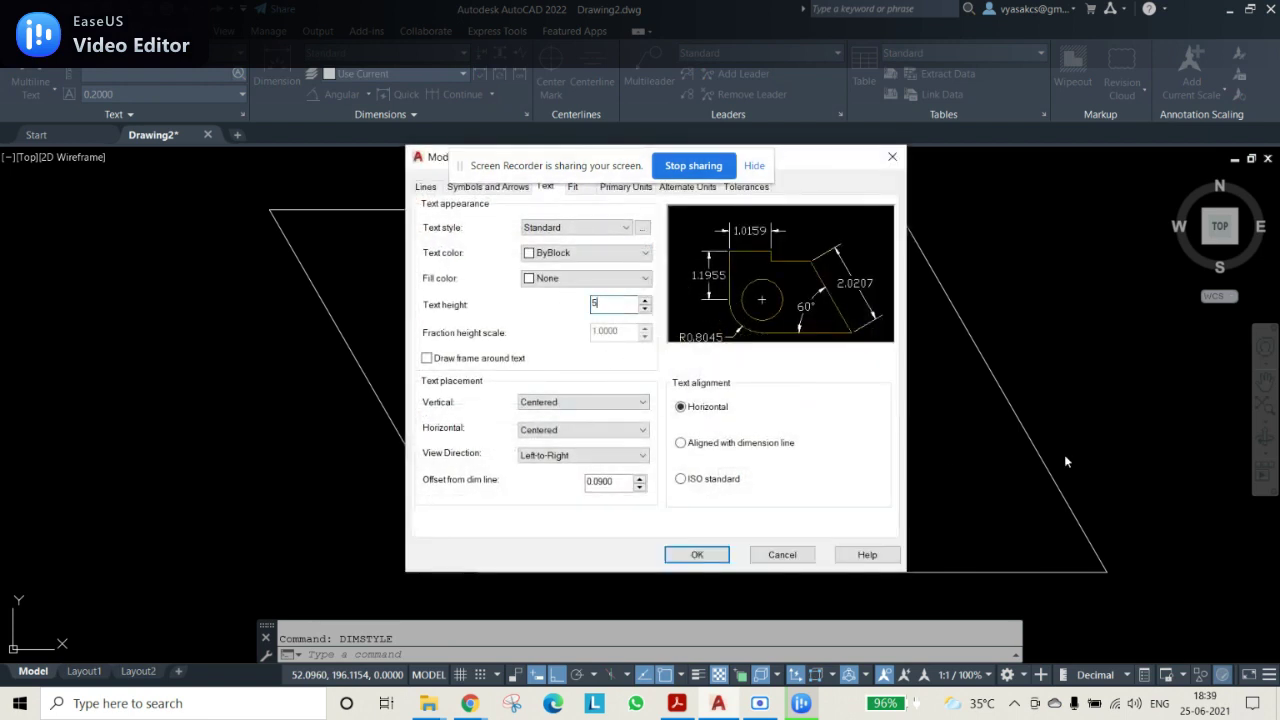
{"action": "left_click", "coordinate": [490, 187]}
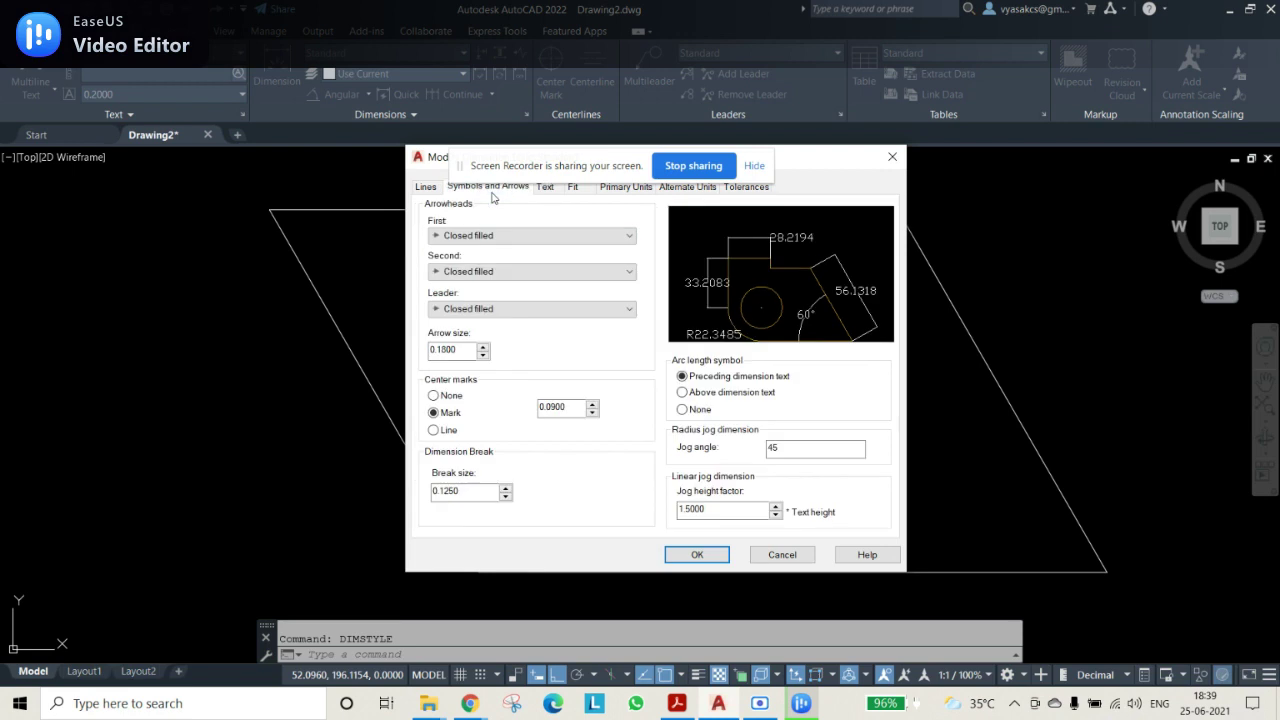
{"action": "left_click_drag", "start_coordinate": [581, 410], "coordinate": [533, 401]}
{"action": "left_click_drag", "start_coordinate": [466, 351], "coordinate": [386, 346]}
{"action": "type", "text": "5"}
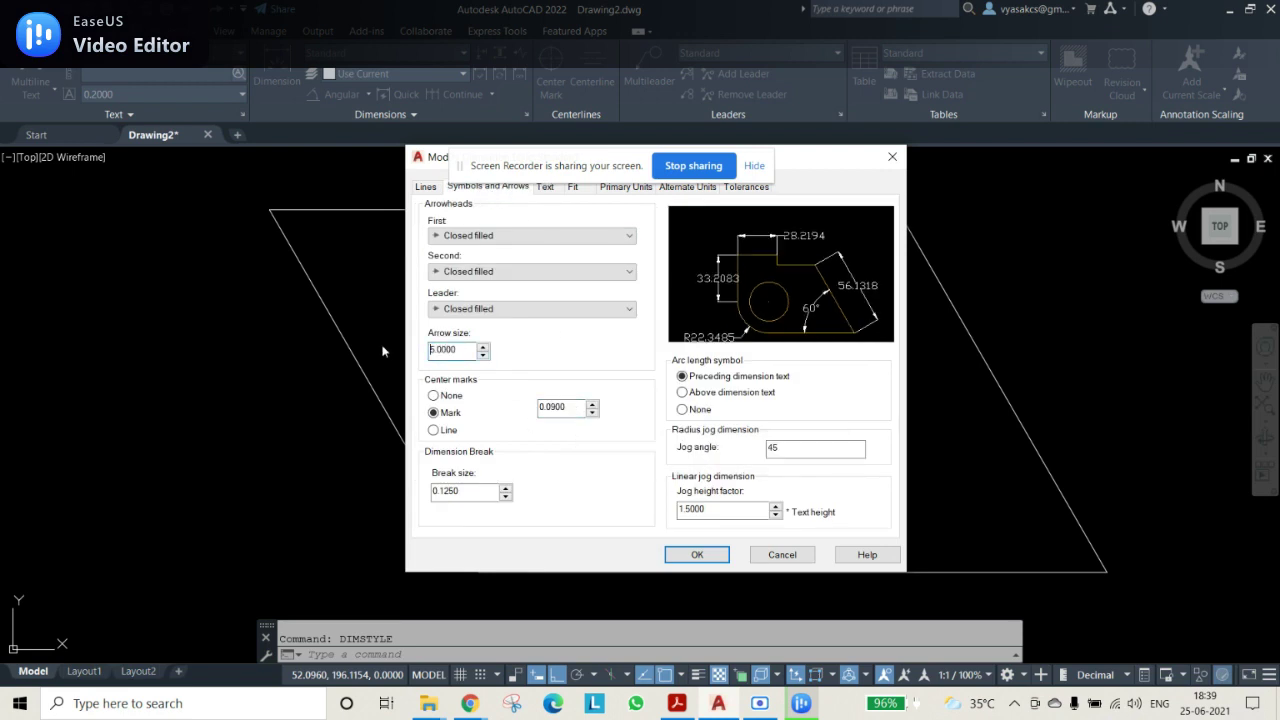
{"action": "left_click", "coordinate": [699, 558]}
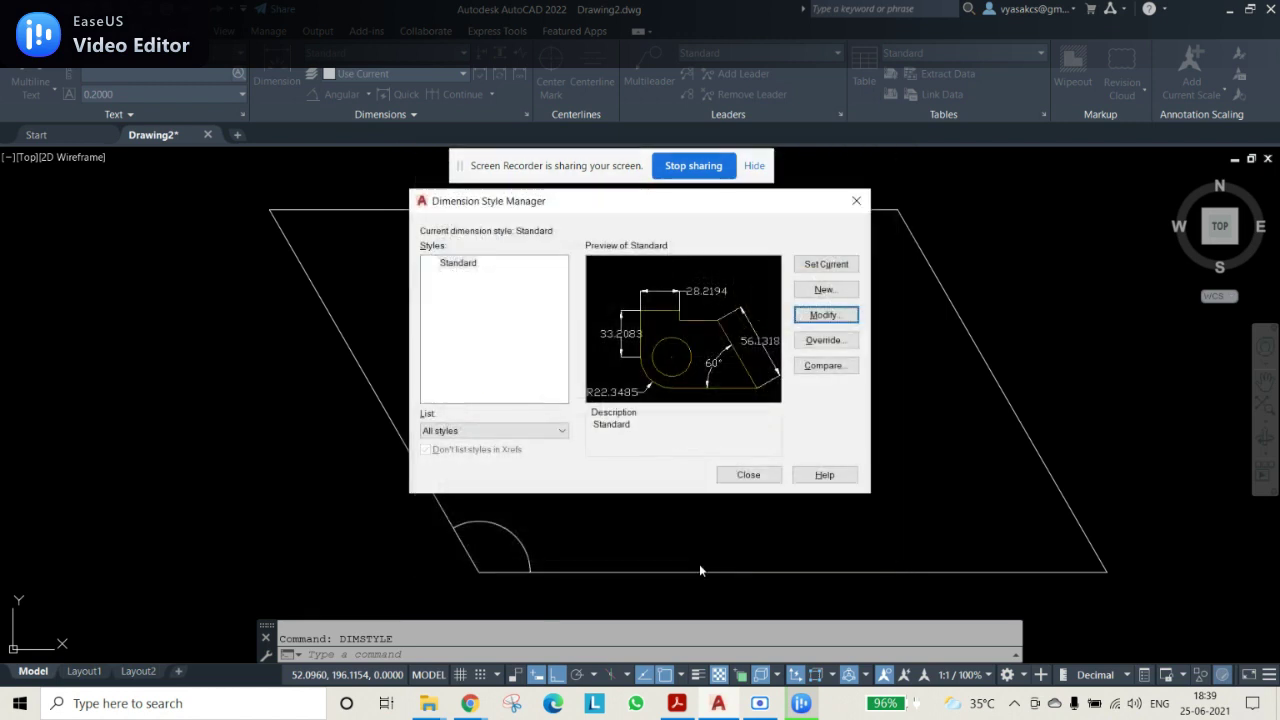
{"action": "left_click", "coordinate": [740, 474]}
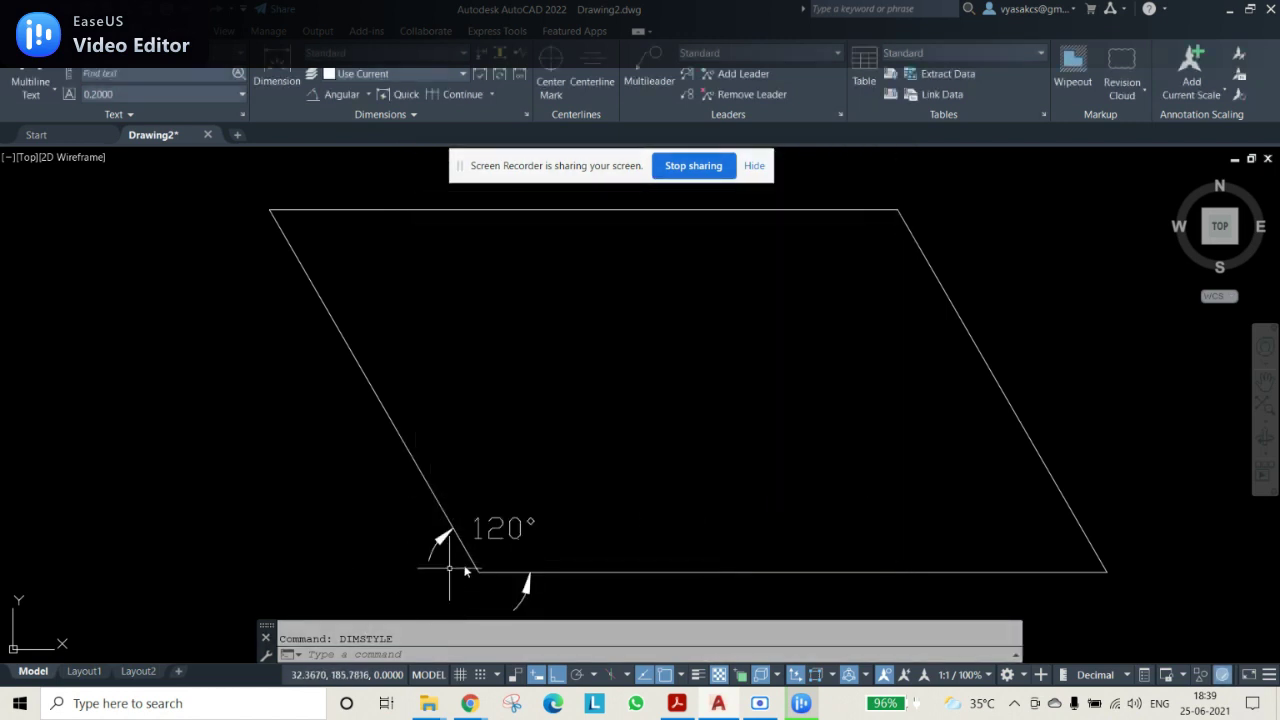
- Delete the 120° angular dimension at the parallelogram's lower-left corner
{"action": "left_click", "coordinate": [518, 531]}
{"action": "left_click", "coordinate": [521, 537]}
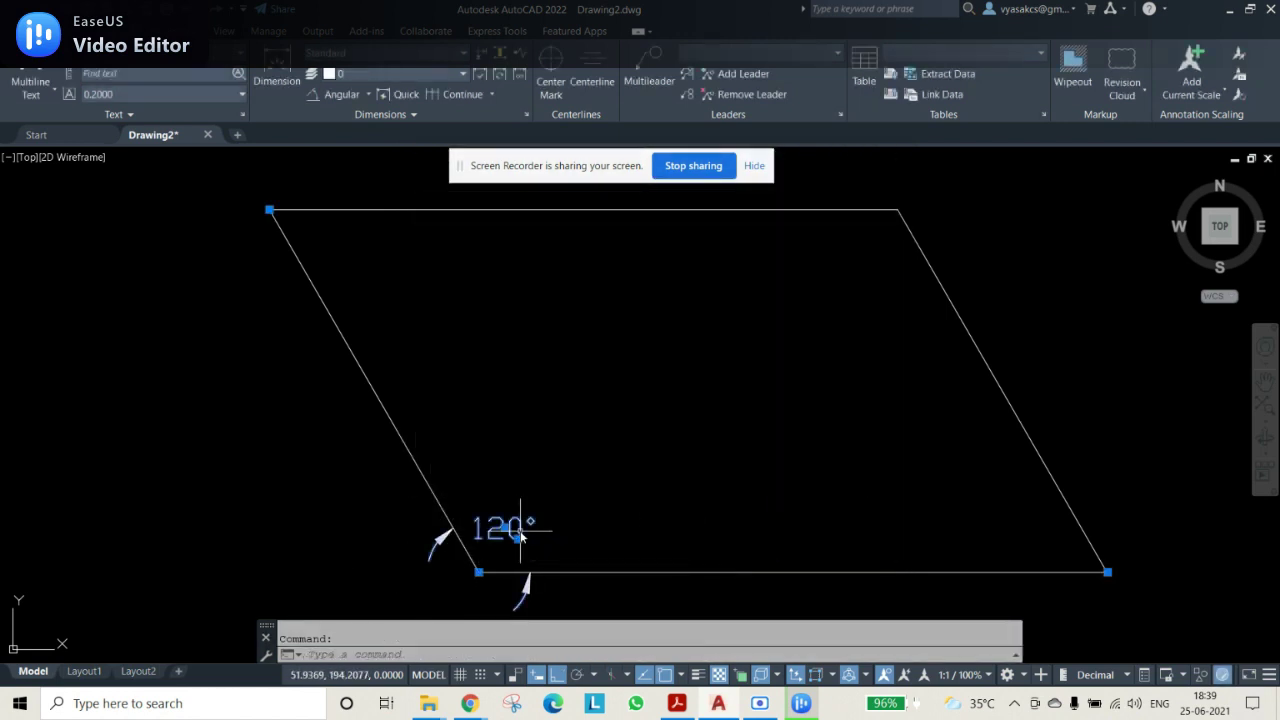
{"action": "key", "text": "Delete"}
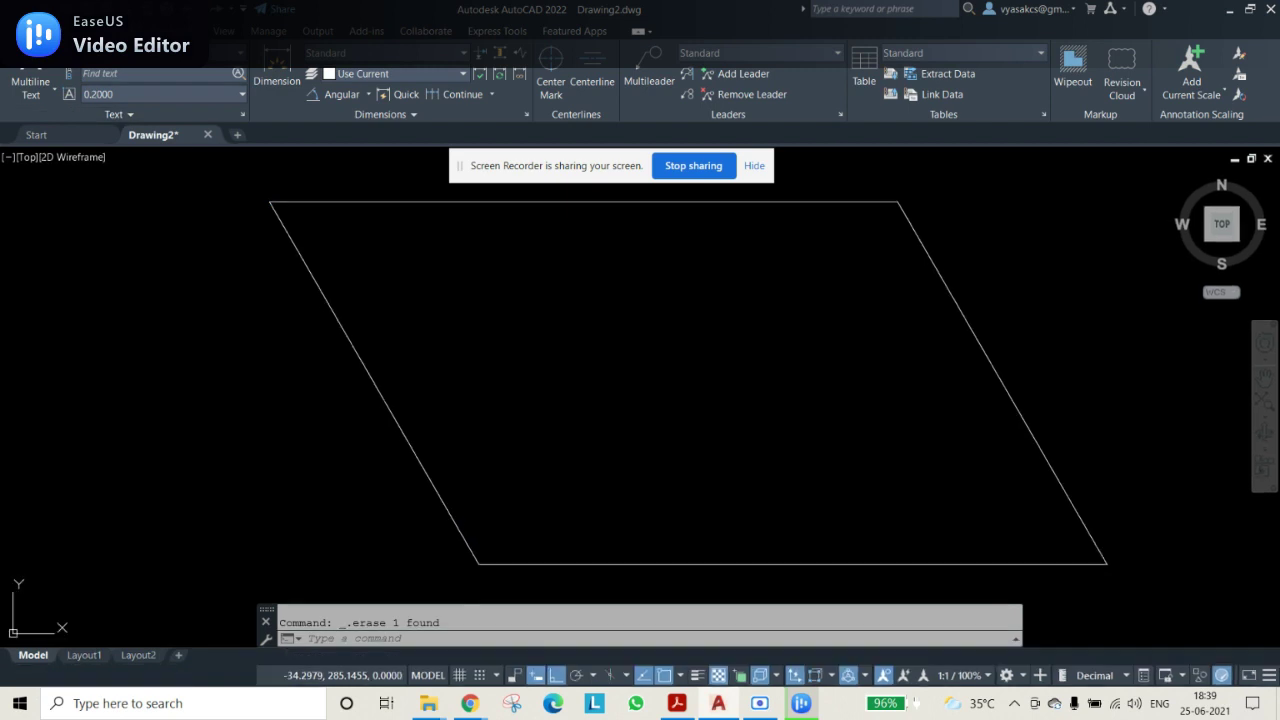
- Draw the parabola's axis as a line from the midpoint of the top side to the midpoint of the base
{"action": "left_click", "coordinate": [22, 31]}
{"action": "left_click", "coordinate": [17, 80]}
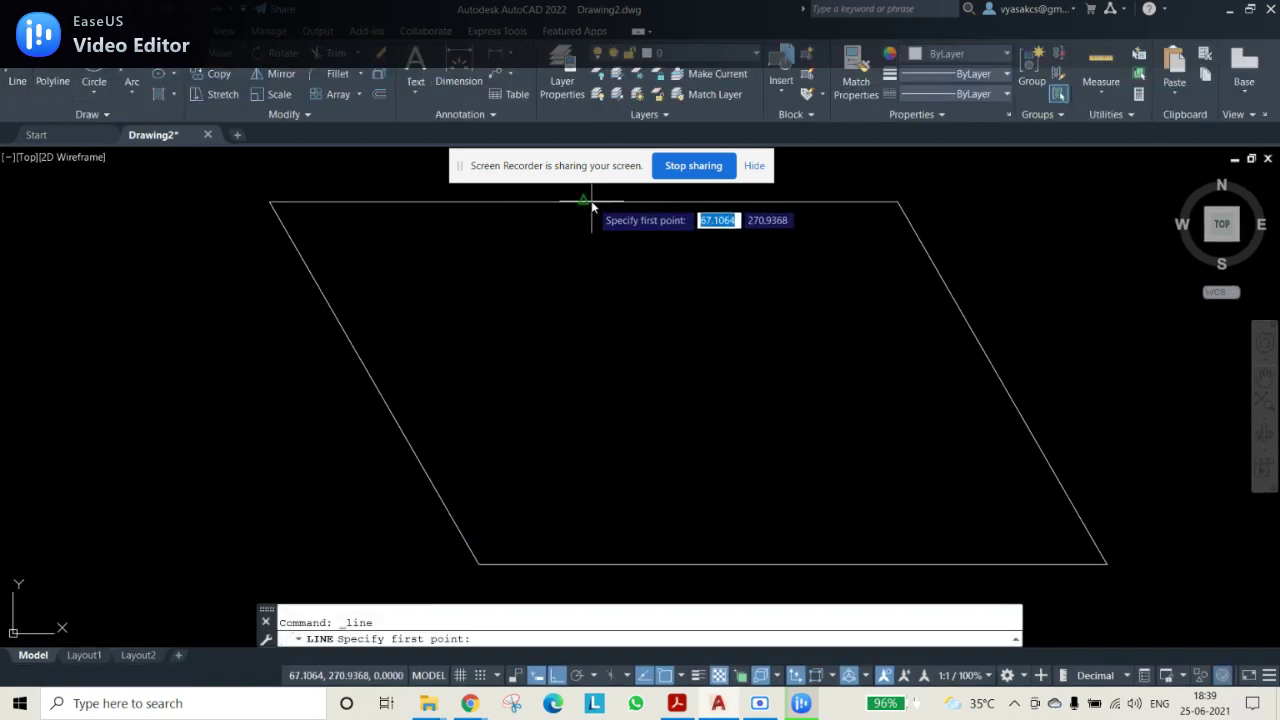
{"action": "left_click", "coordinate": [584, 203]}
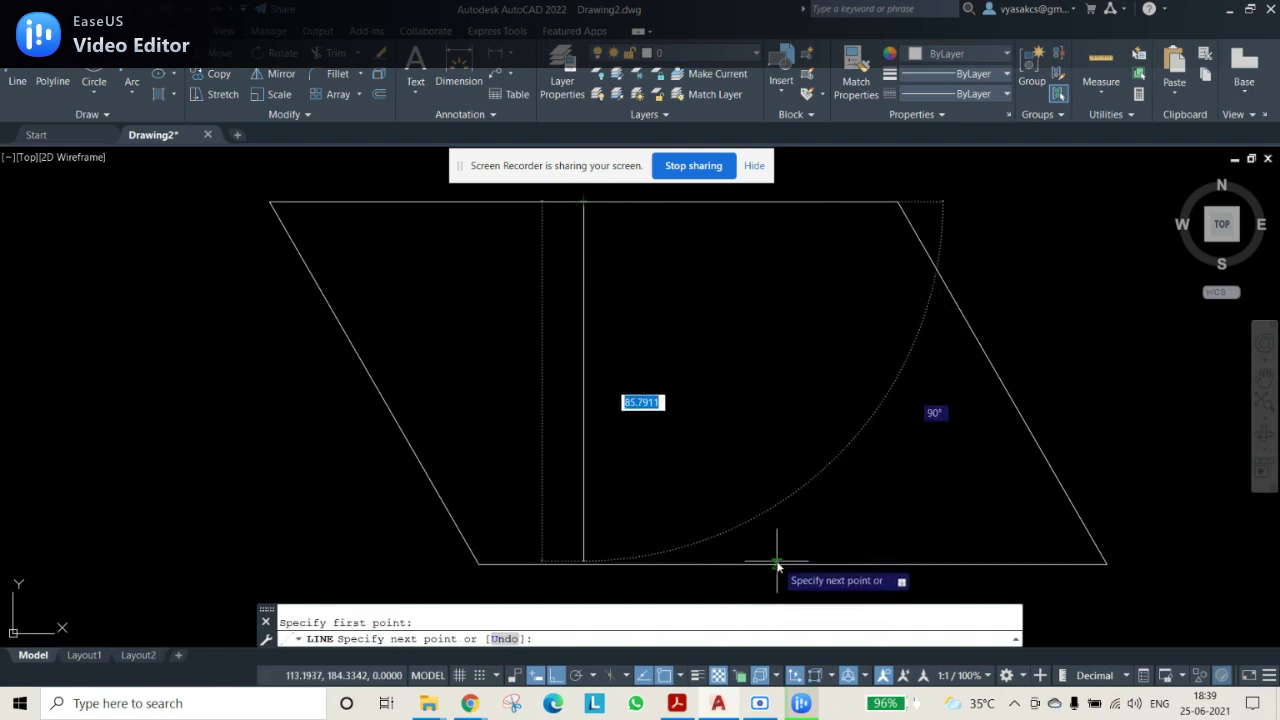
{"action": "left_click", "coordinate": [796, 563]}
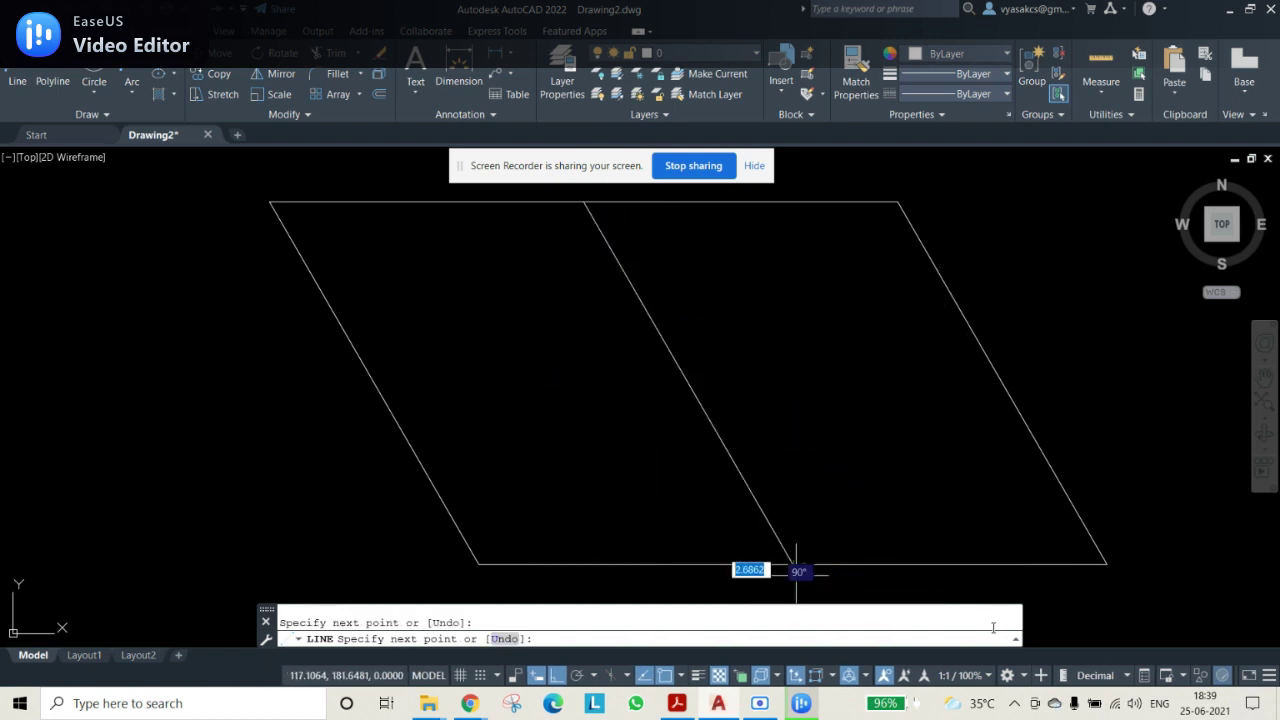
{"action": "key", "text": "Escape"}
{"action": "middle_click_drag", "start_coordinate": [846, 429], "coordinate": [826, 437]}
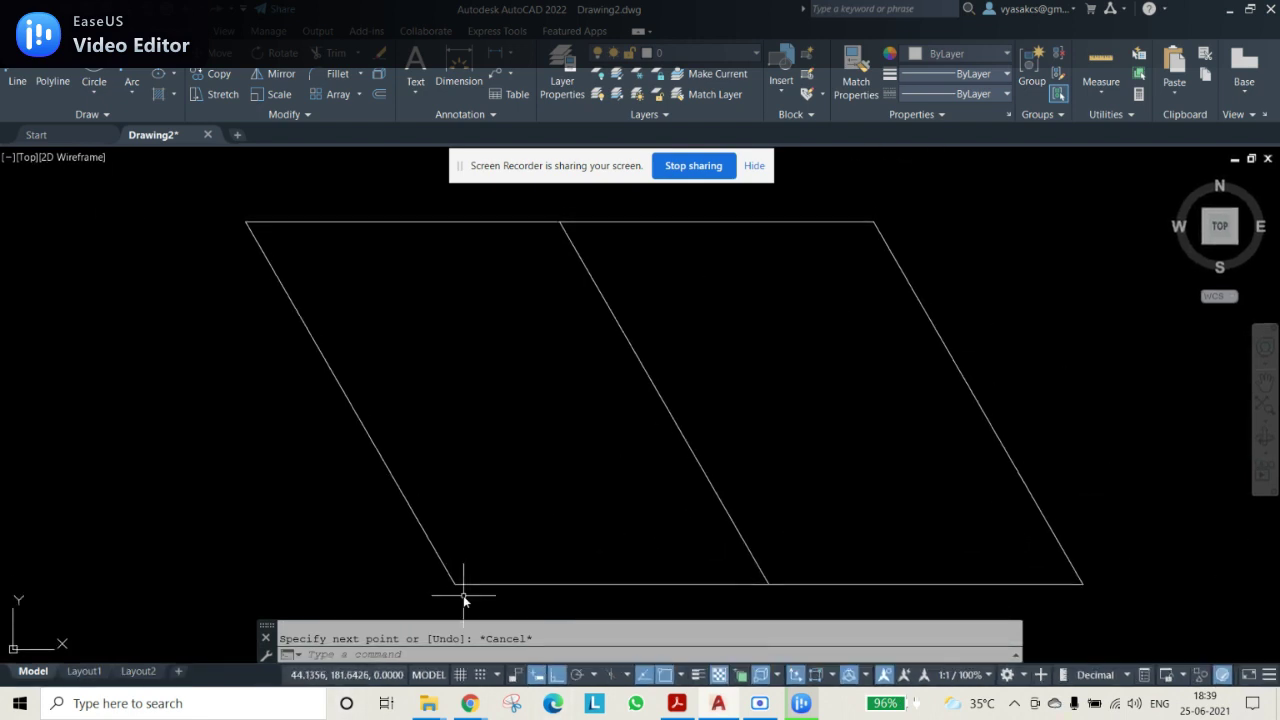
- Draw a line over the base from the lower-left corner to the base's midpoint and erase it again
{"action": "left_click", "coordinate": [19, 74]}
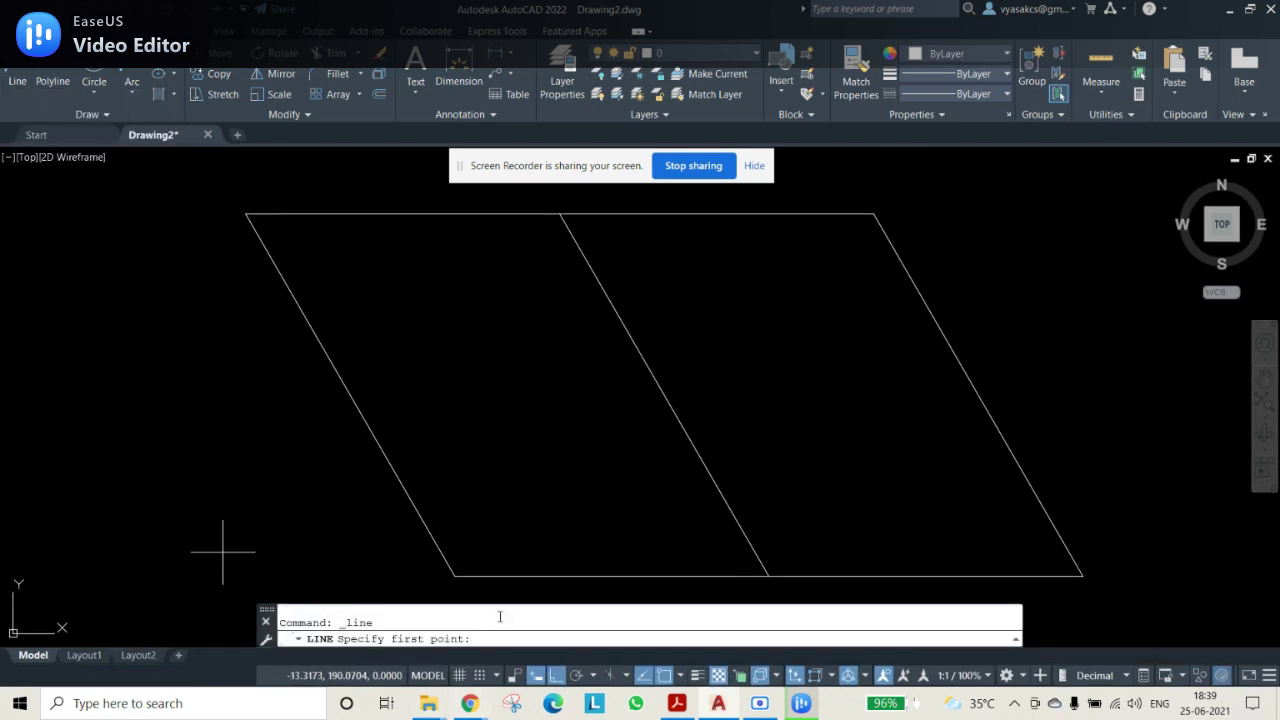
{"action": "left_click", "coordinate": [456, 576]}
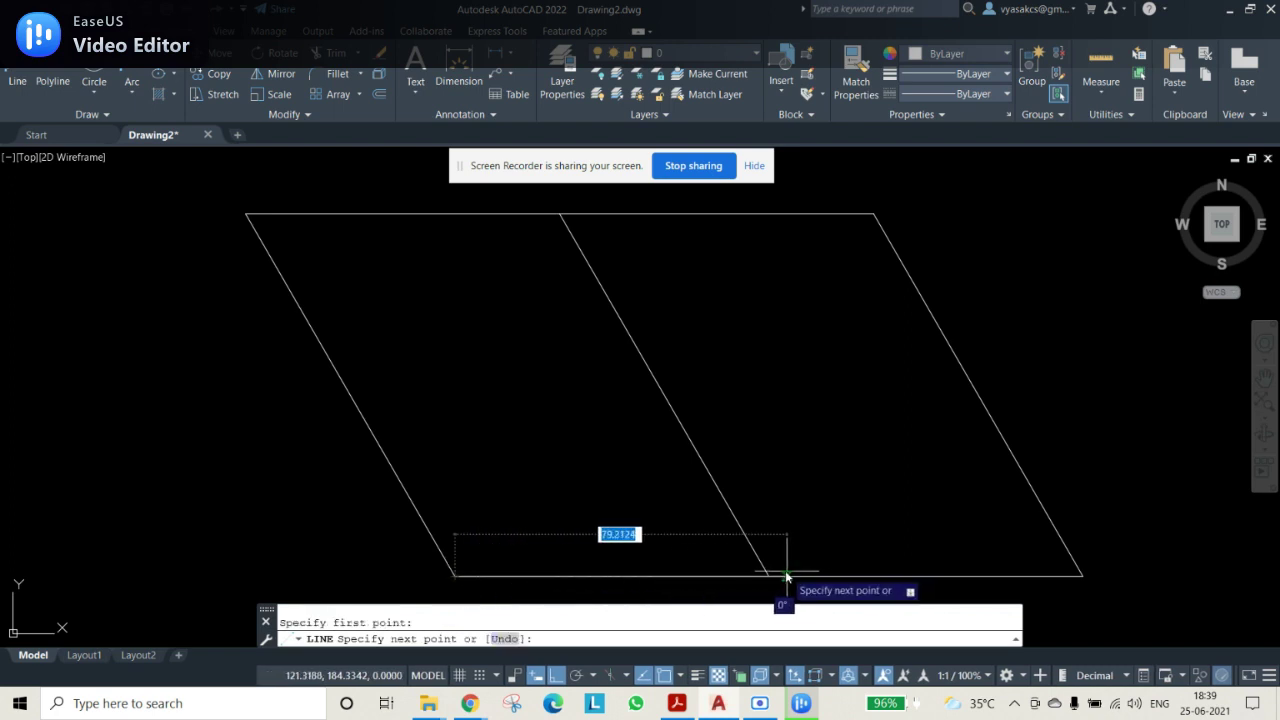
{"action": "left_click", "coordinate": [768, 576]}
{"action": "key", "text": "Escape"}
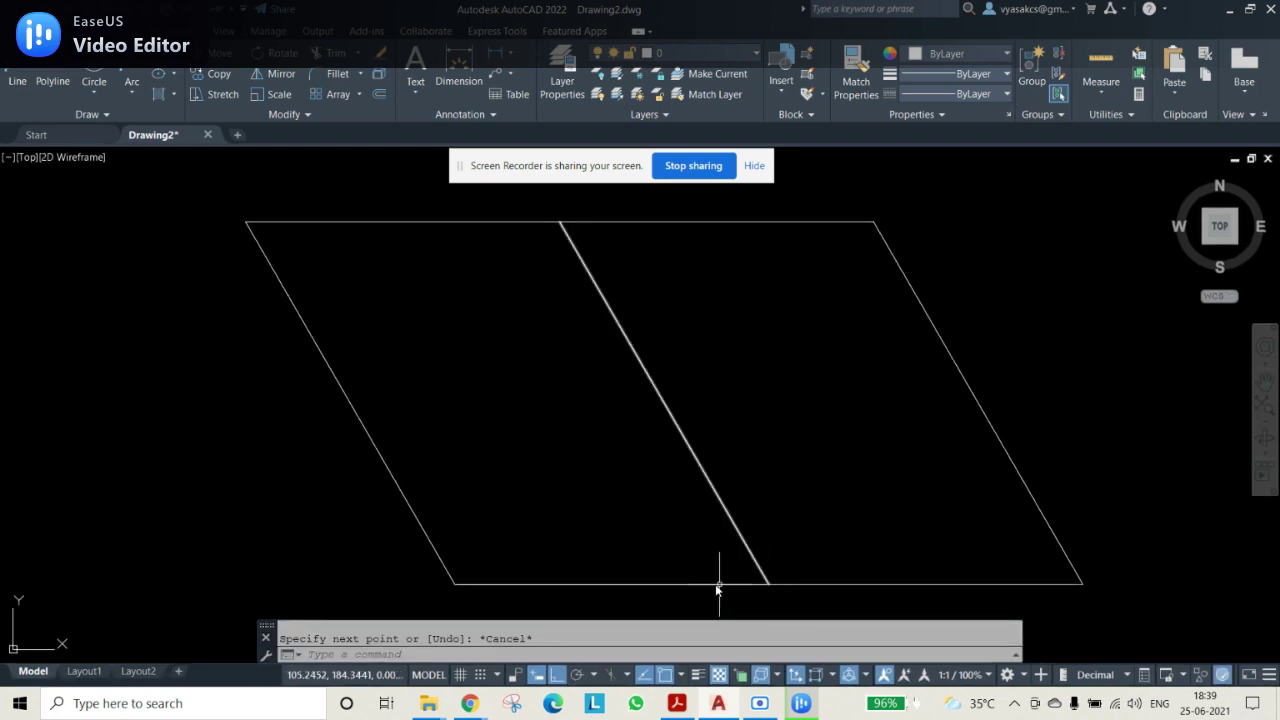
{"action": "left_click", "coordinate": [705, 577]}
{"action": "key", "text": "Delete"}
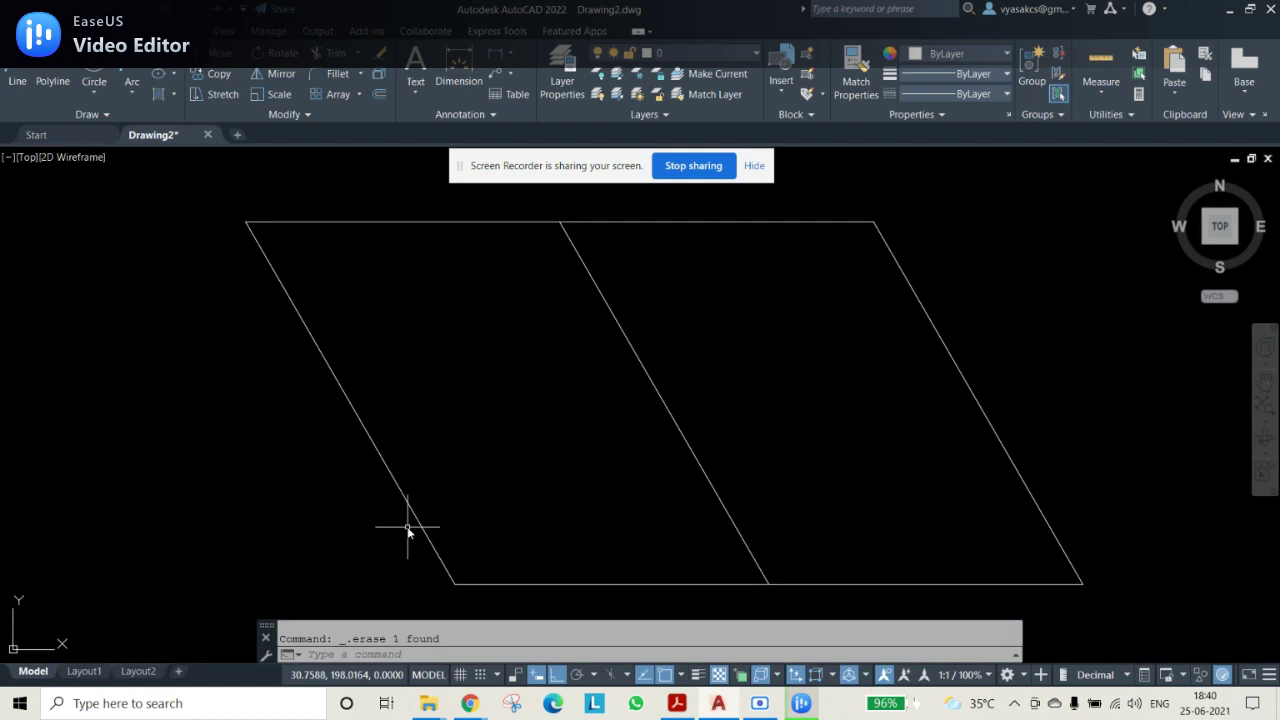
- Set the point style to the circle with a diagonal cross
{"action": "type", "text": "PTYPE"}
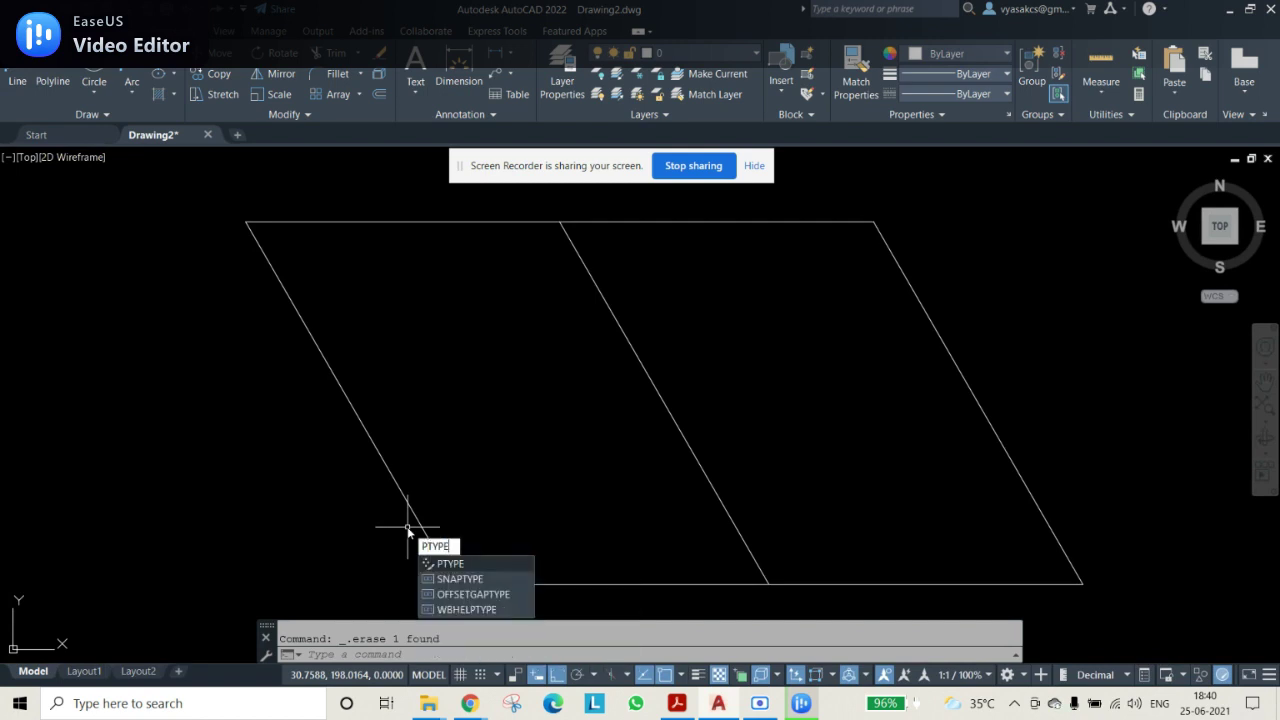
{"action": "key", "text": "Return"}
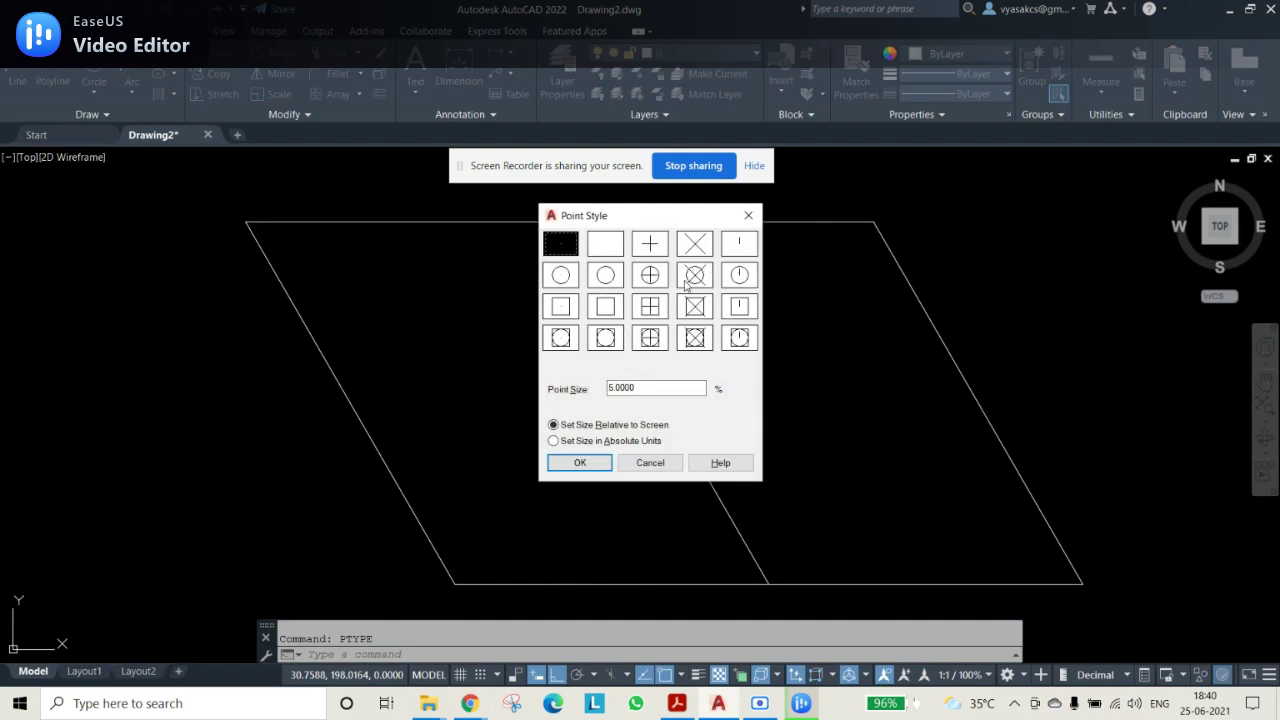
{"action": "left_click", "coordinate": [690, 278]}
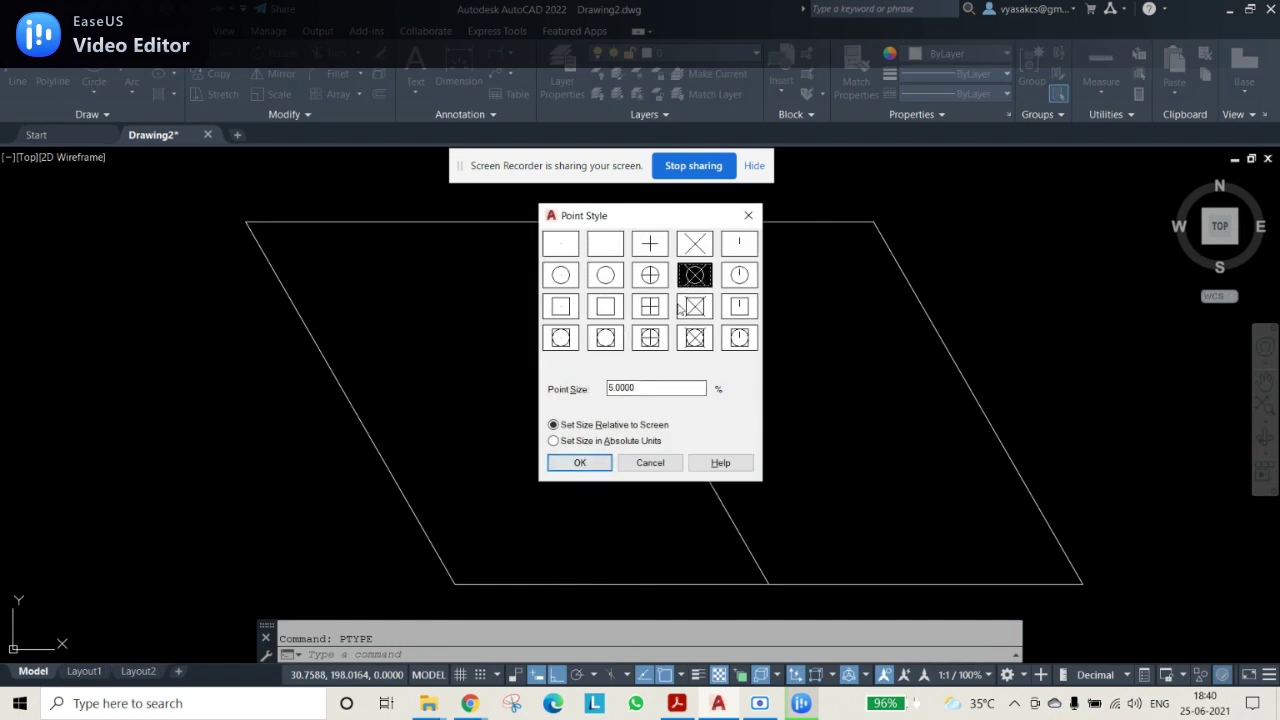
{"action": "left_click", "coordinate": [579, 462]}
{"action": "left_click", "coordinate": [334, 366]}
{"action": "key", "text": "Escape"}
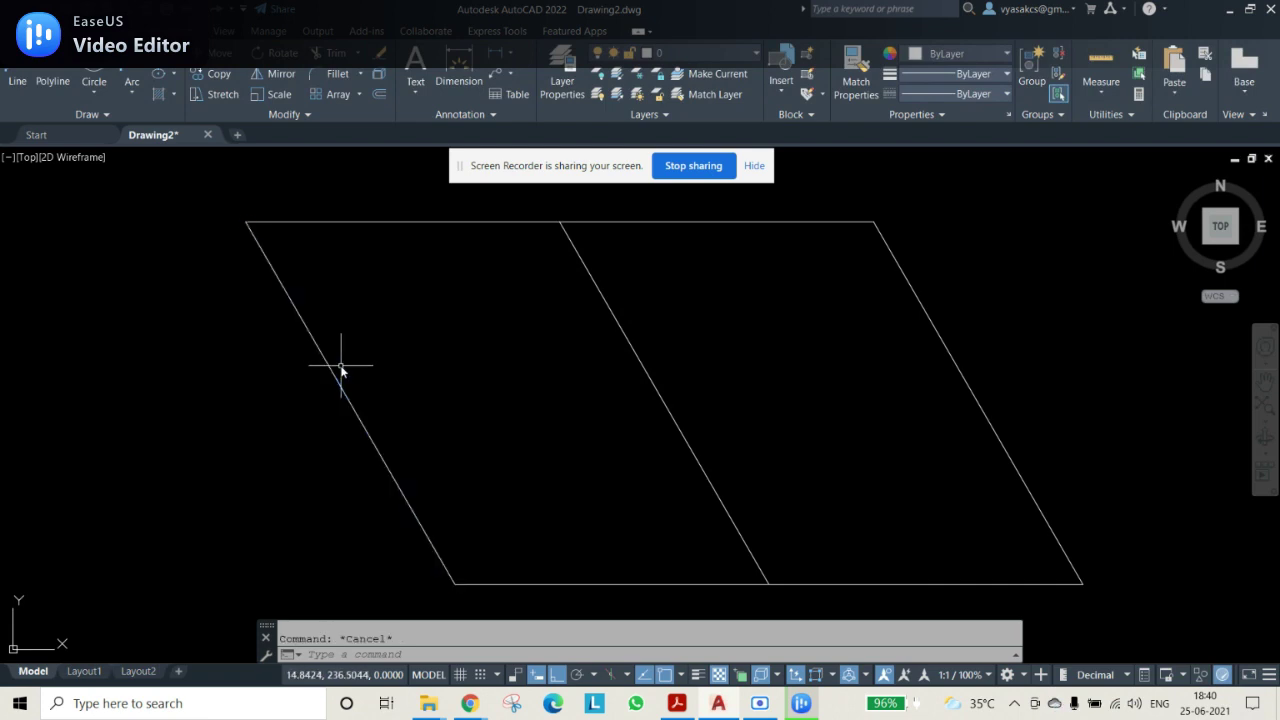
{"action": "type", "text": "DIV"}
{"action": "key", "text": "Return"}
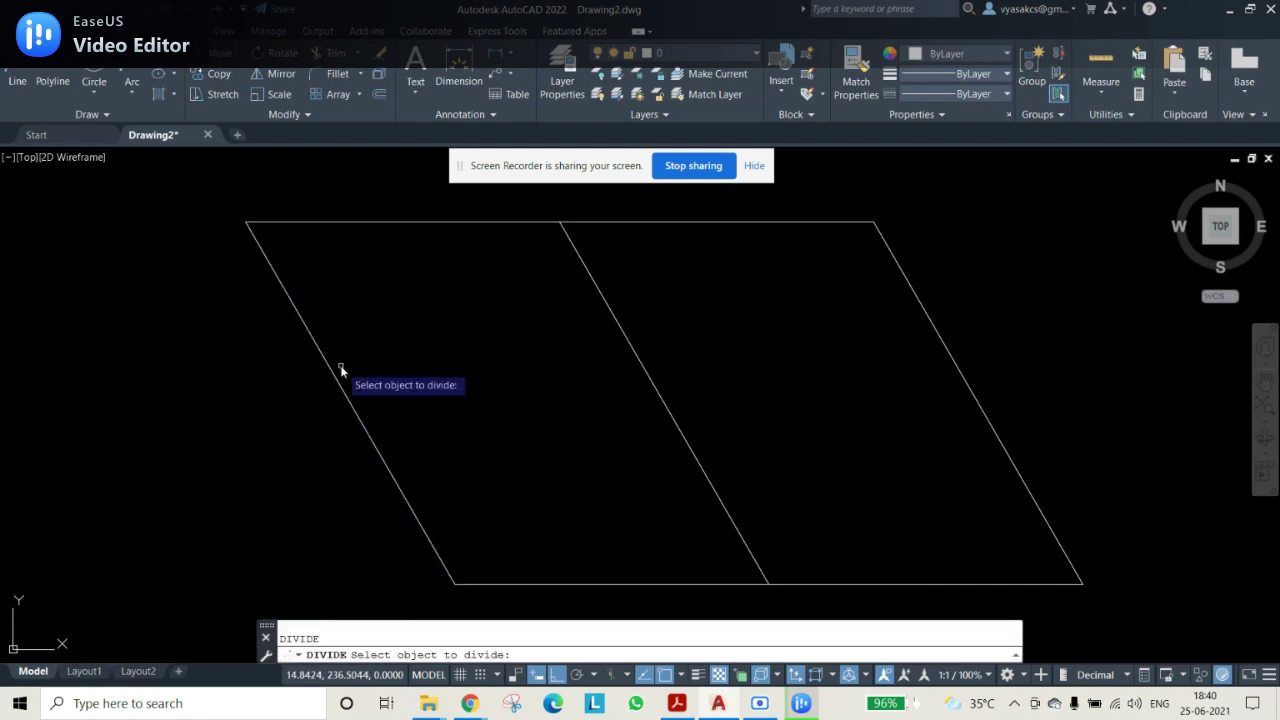
{"action": "left_click", "coordinate": [367, 434]}
{"action": "left_click", "coordinate": [367, 434]}
{"action": "key", "text": "Escape"}
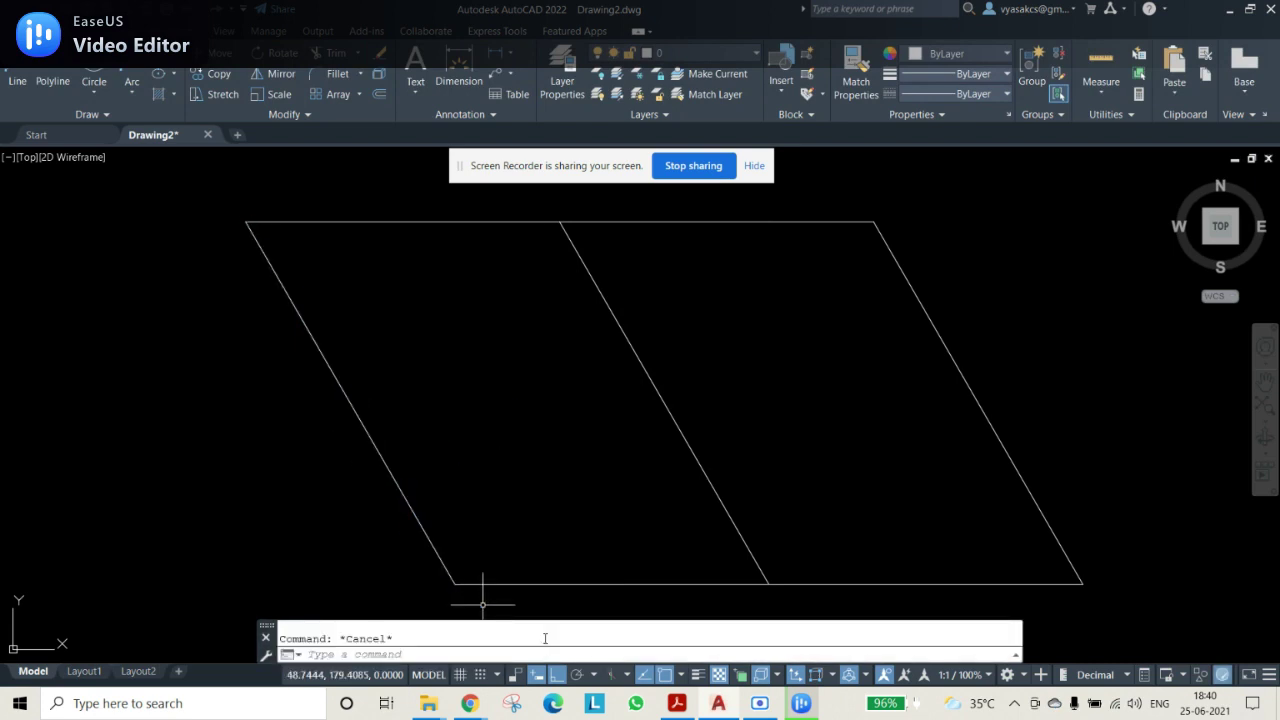
- Divide the parallelogram's left side into 5 equal segments with point markers
{"action": "type", "text": "DIV"}
{"action": "key", "text": "Return"}
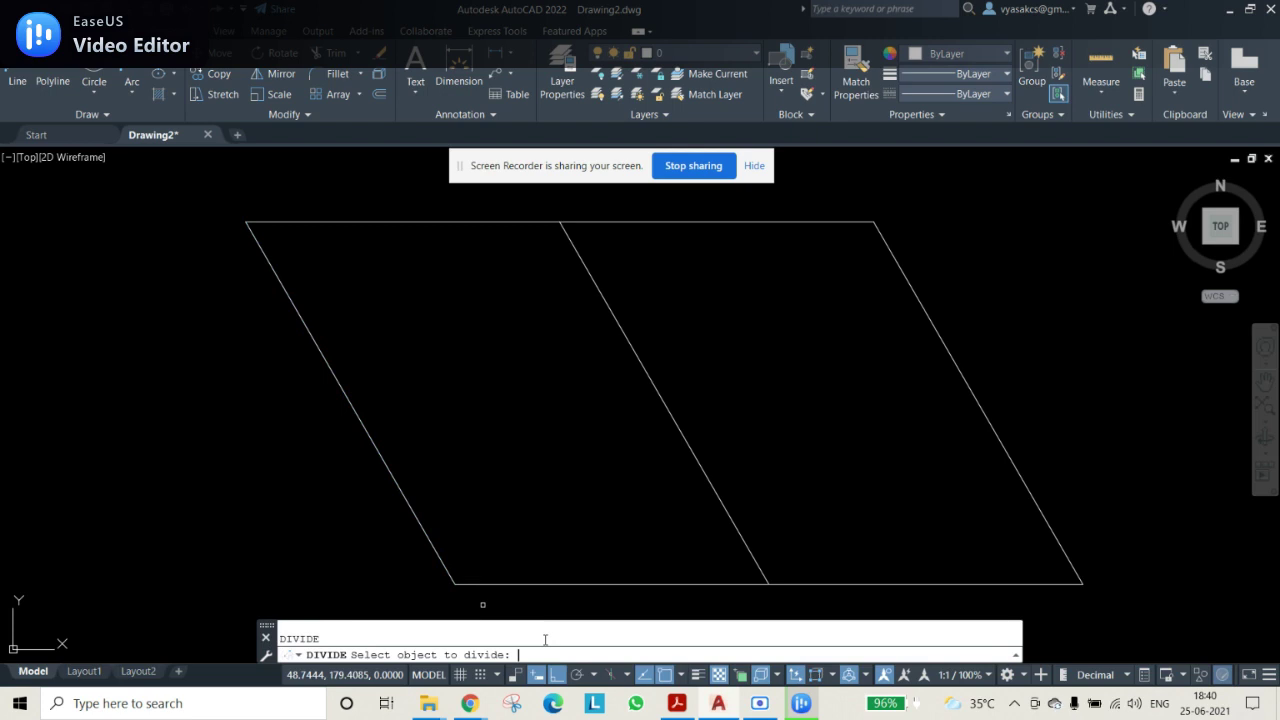
{"action": "left_click", "coordinate": [425, 530]}
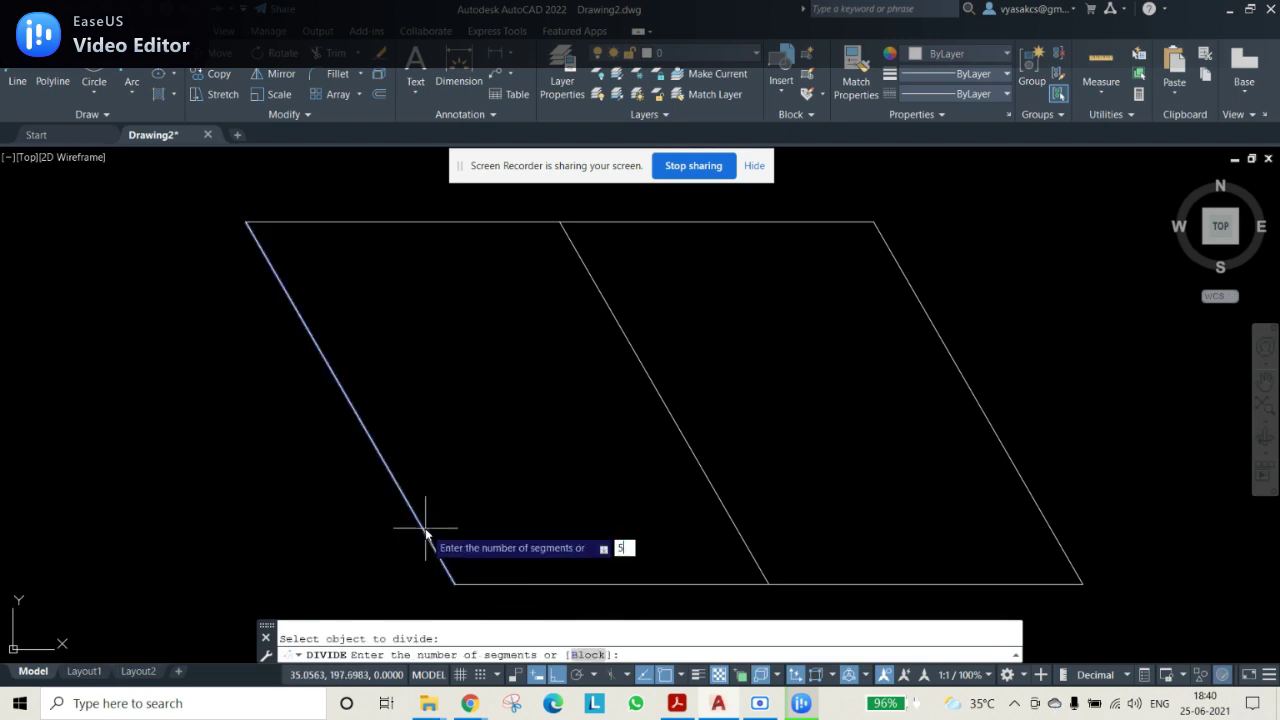
{"action": "key", "text": "Return"}
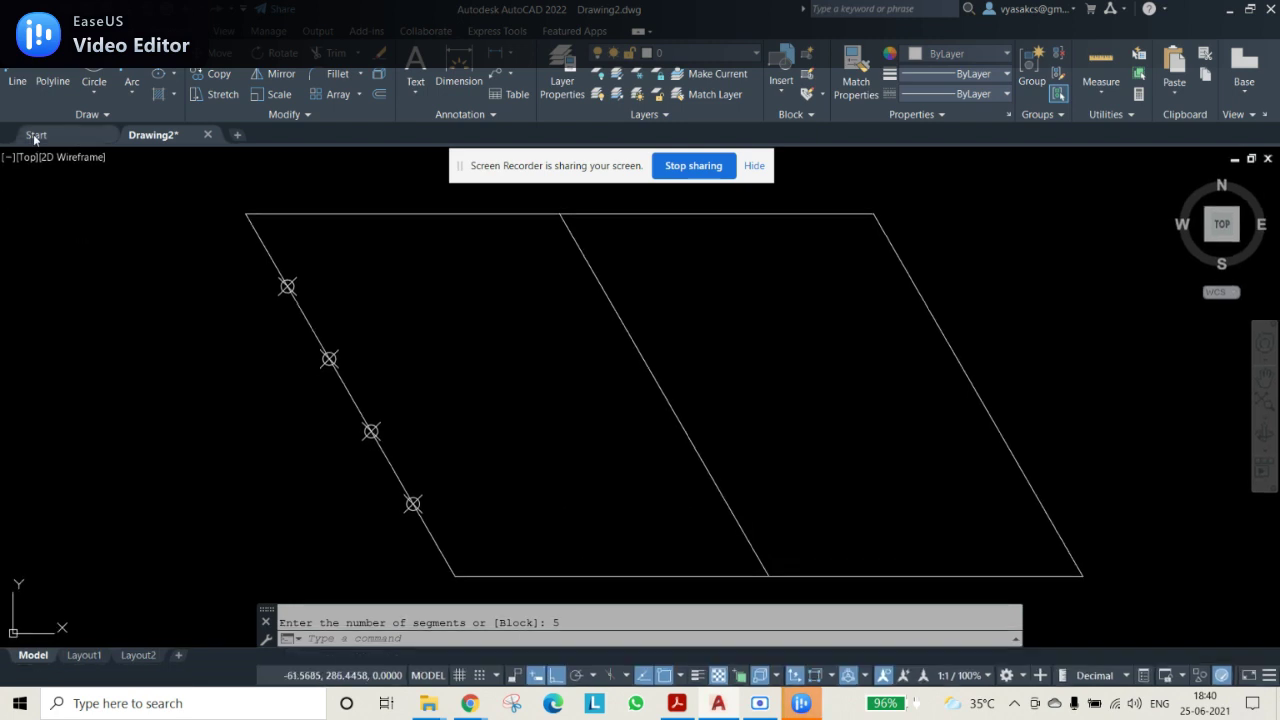
- Divide the parallelogram's base into 10 equal segments with point markers
{"action": "type", "text": "DIV"}
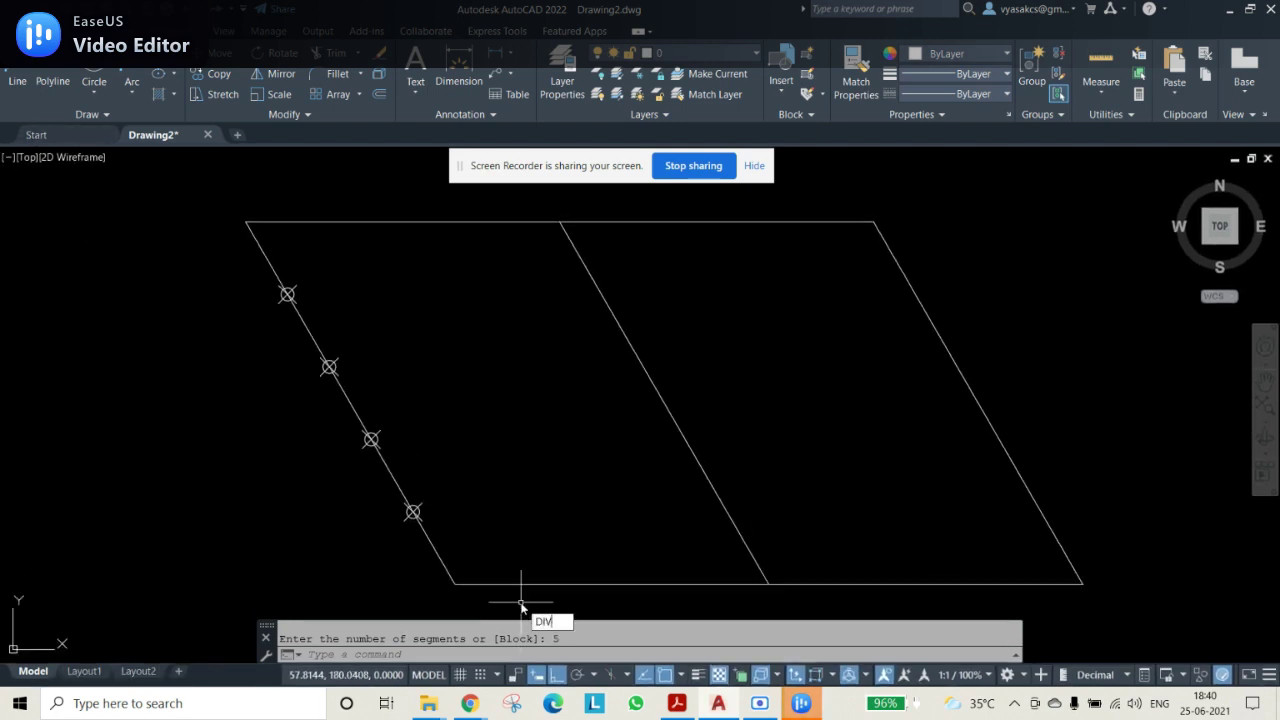
{"action": "key", "text": "Return"}
{"action": "left_click", "coordinate": [534, 585]}
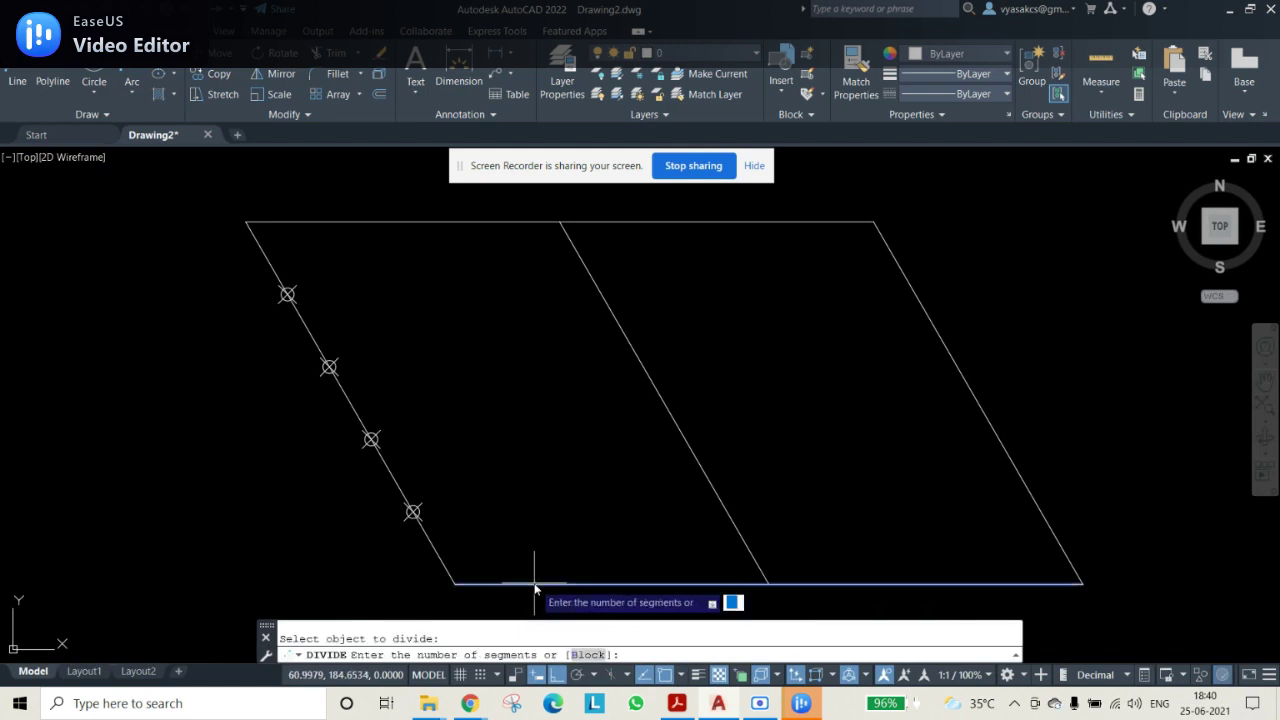
{"action": "key", "text": "Return"}
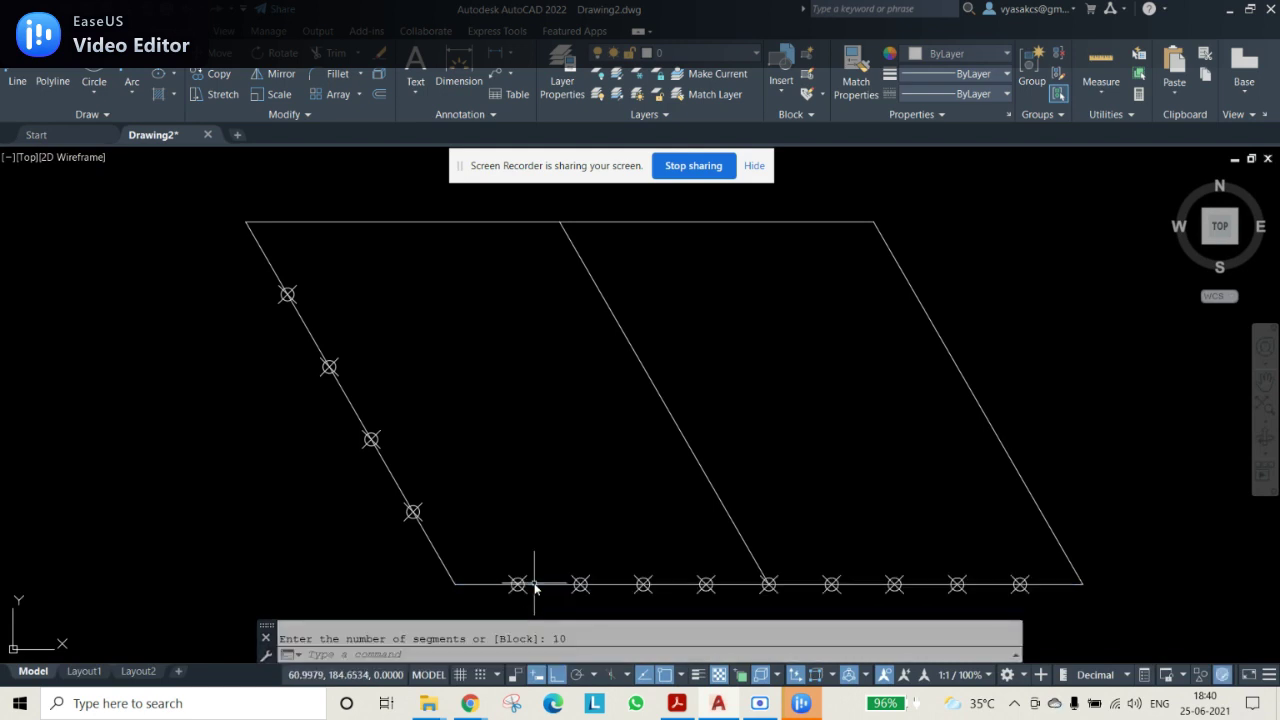
- Divide the parallelogram's right side into 5 equal segments with point markers
{"action": "left_click", "coordinate": [970, 378]}
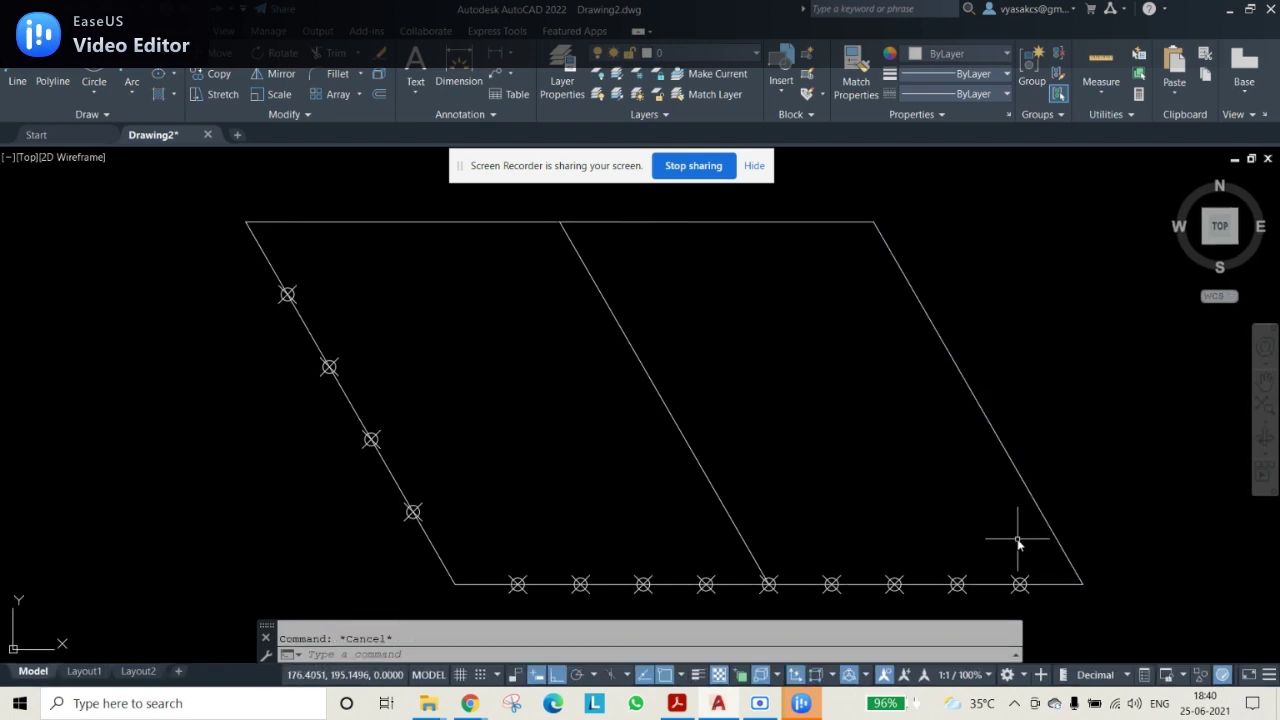
{"action": "key", "text": "Return"}
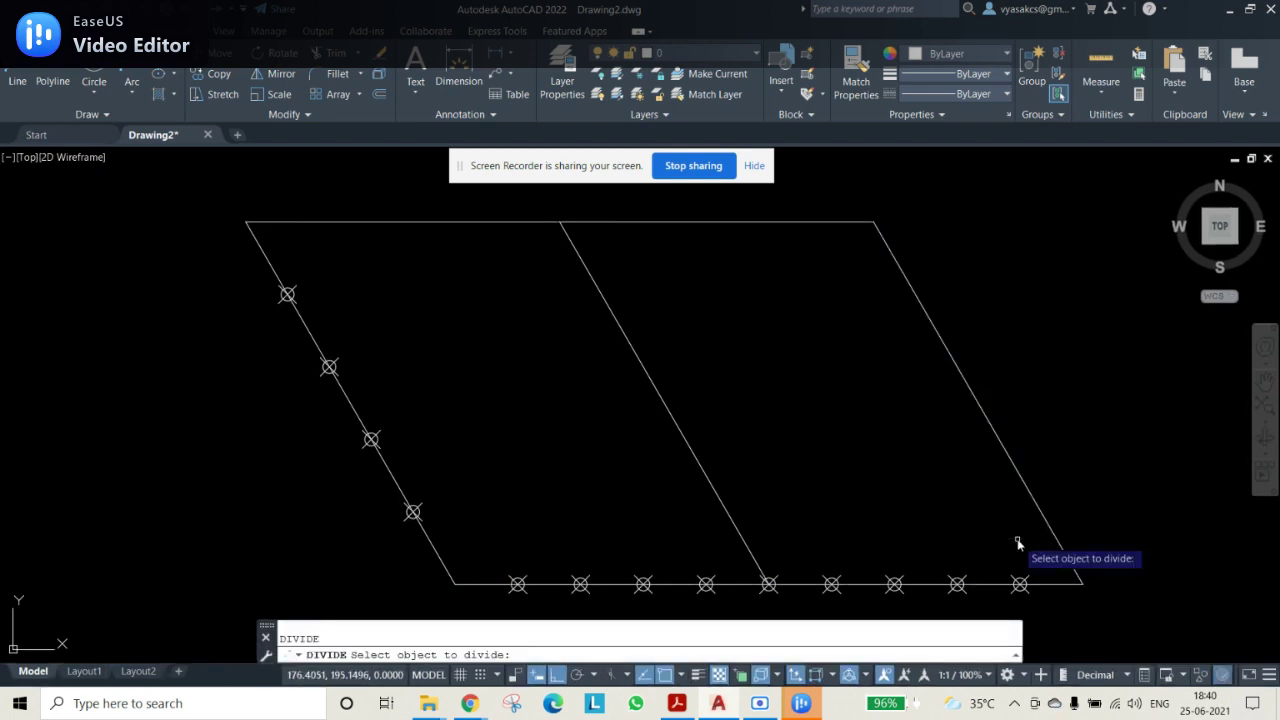
{"action": "left_click", "coordinate": [1032, 500]}
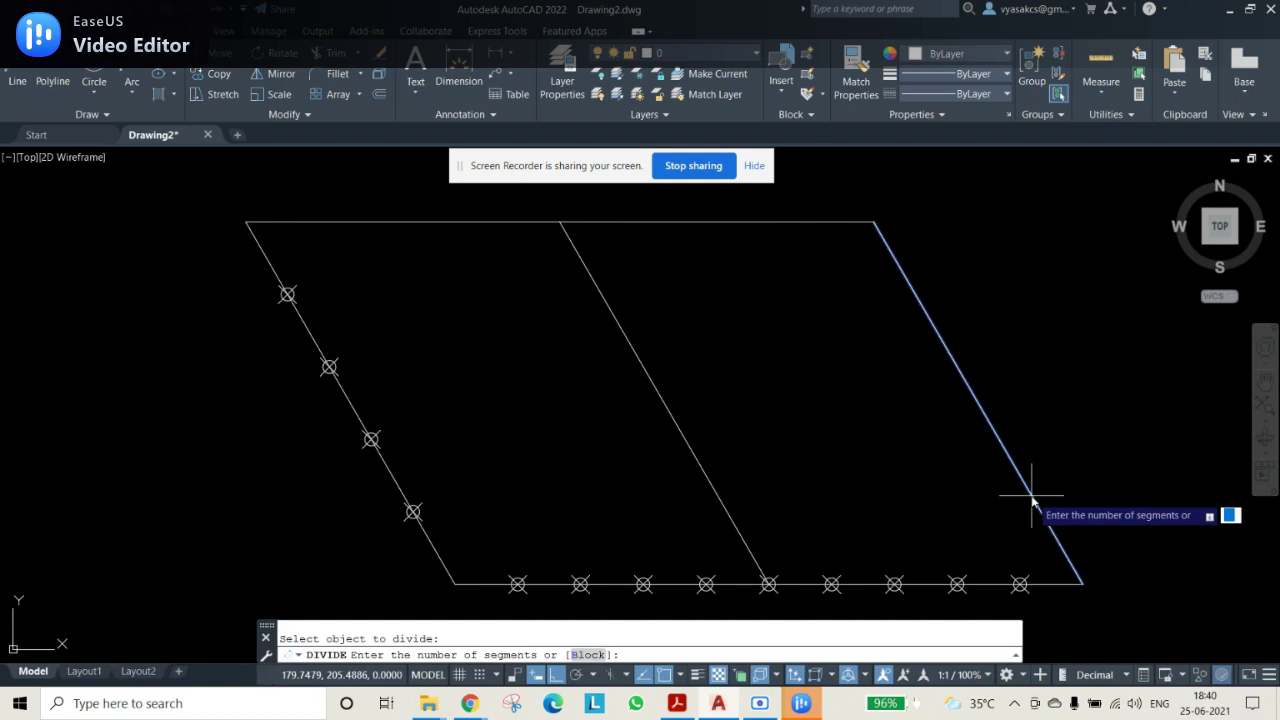
{"action": "type", "text": "5"}
{"action": "key", "text": "Return"}
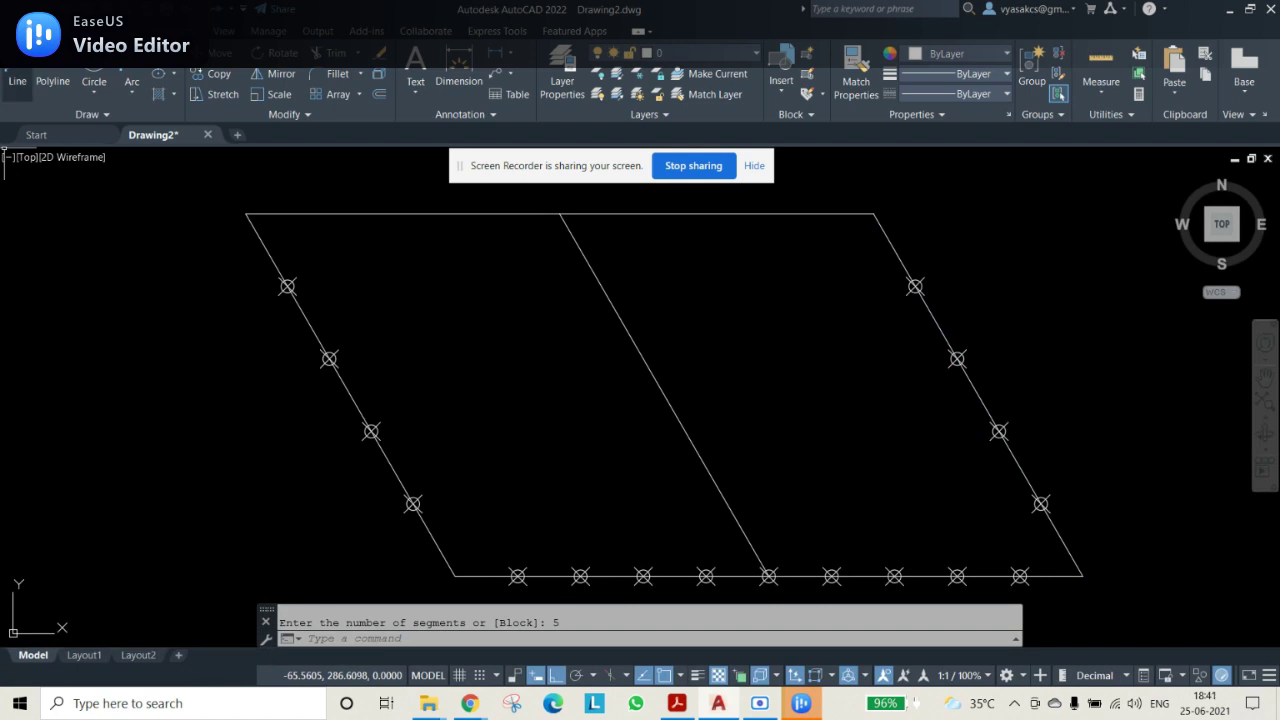
- Draw lines joining each of the left side's four division points to the midpoint of the top side
{"action": "left_click", "coordinate": [17, 82]}
{"action": "left_click", "coordinate": [287, 286]}
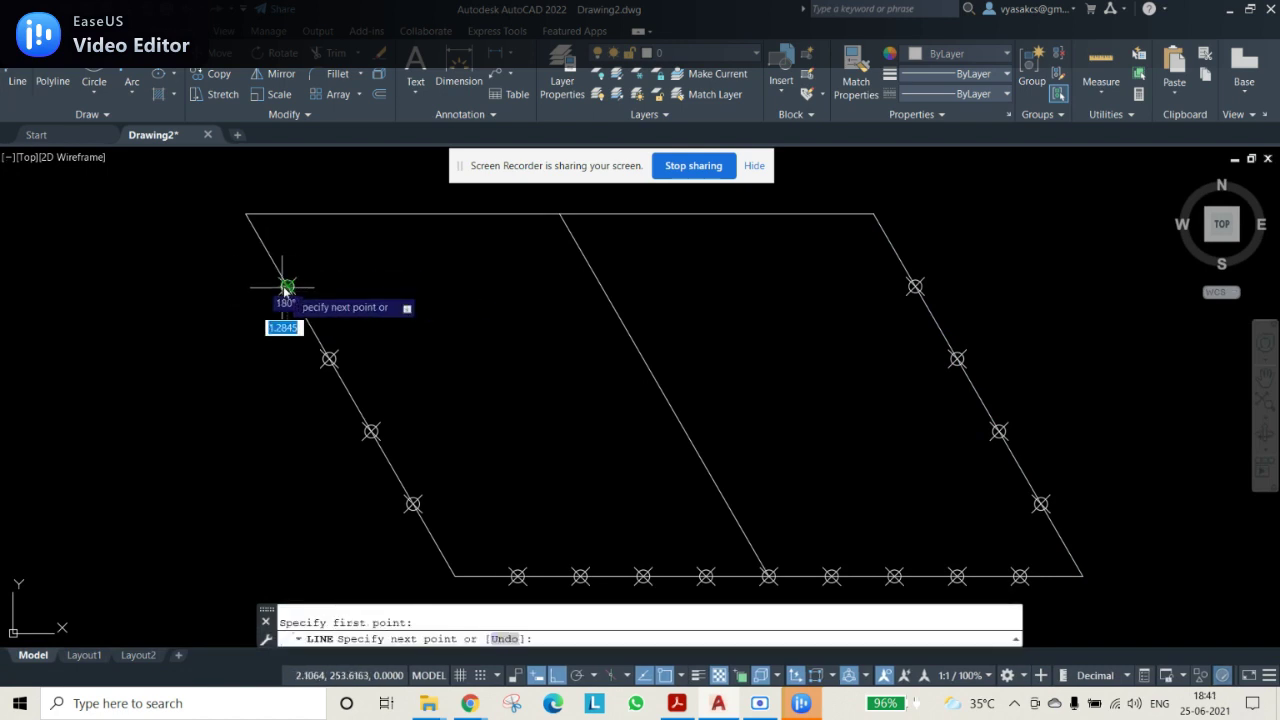
{"action": "left_click", "coordinate": [560, 213]}
{"action": "left_click", "coordinate": [329, 358]}
{"action": "key", "text": "Return"}
{"action": "key", "text": "Return"}
{"action": "left_click", "coordinate": [371, 440]}
{"action": "left_click", "coordinate": [558, 223]}
{"action": "left_click", "coordinate": [412, 512]}
{"action": "key", "text": "Escape"}
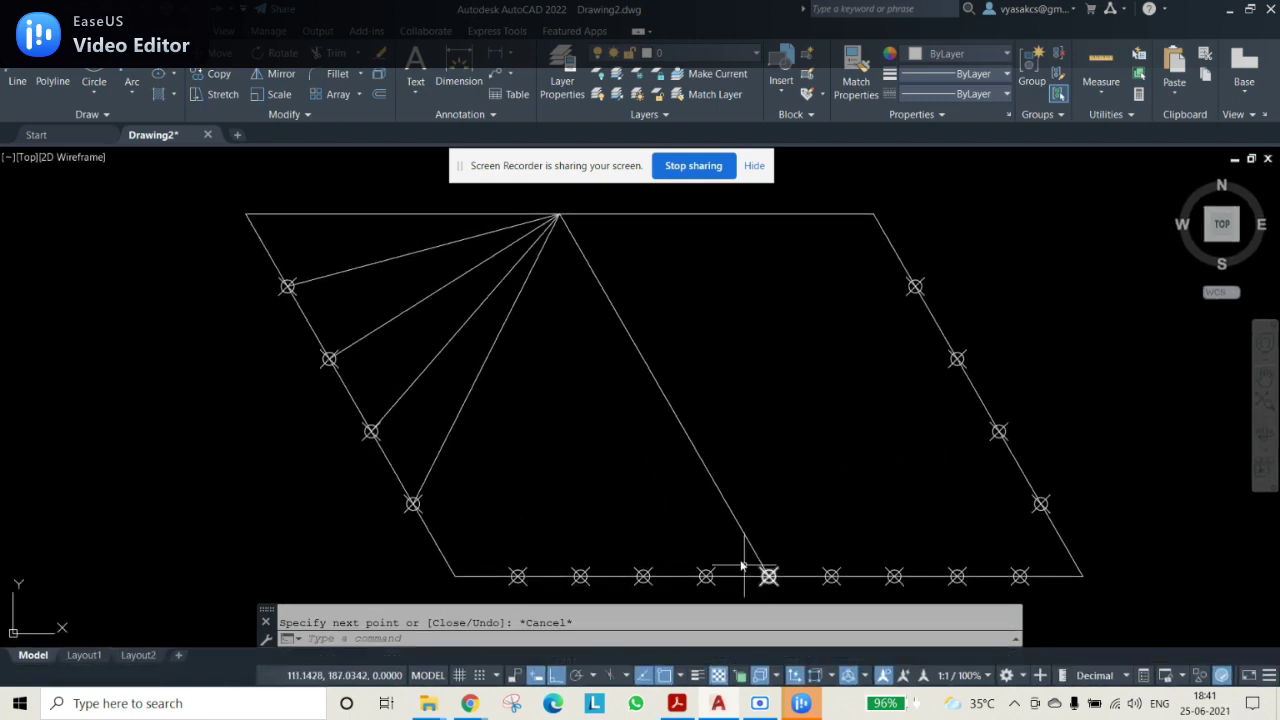
- Copy the inclined axis line from its base endpoint to the four division points on the base's left half
{"action": "left_click", "coordinate": [731, 508]}
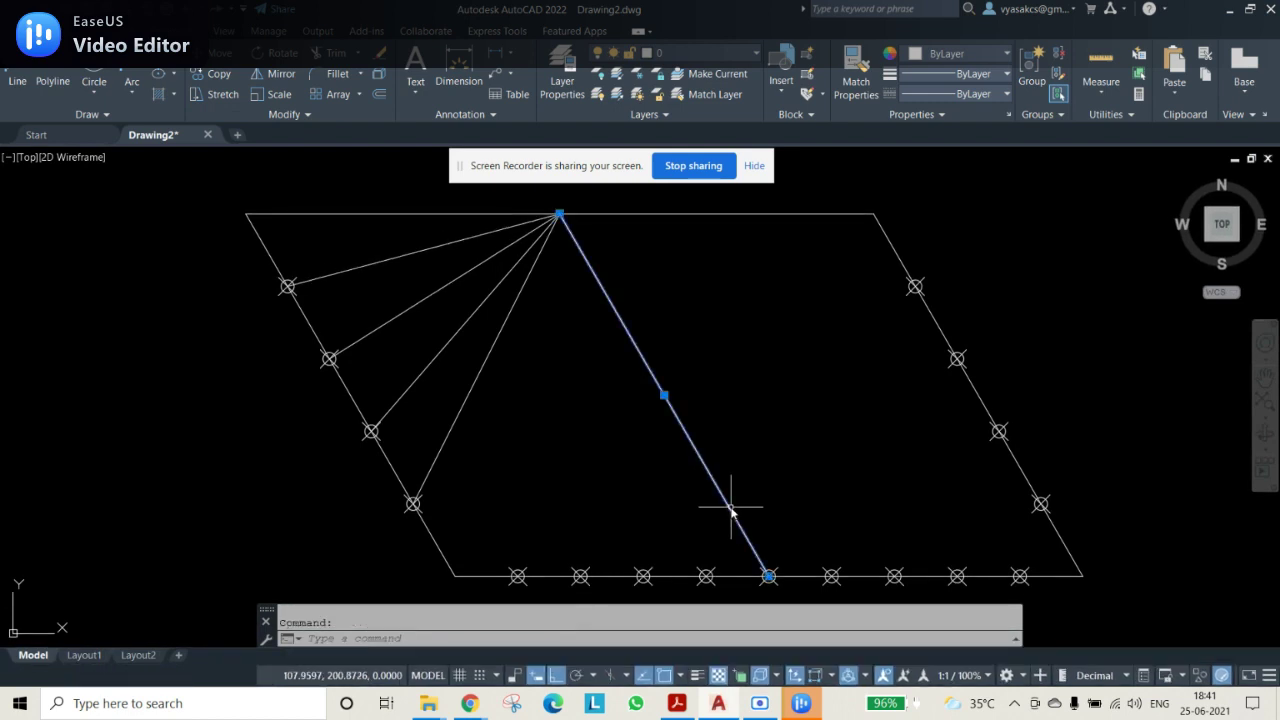
{"action": "left_click", "coordinate": [211, 73]}
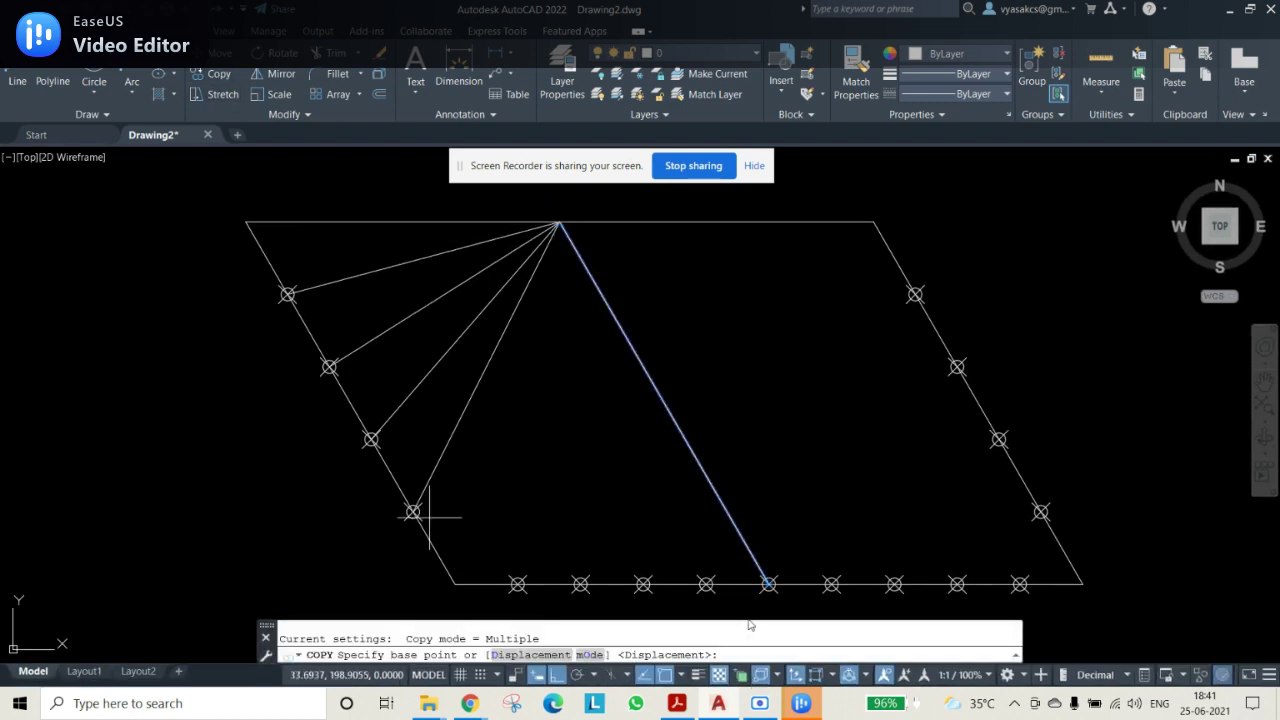
{"action": "left_click", "coordinate": [767, 586]}
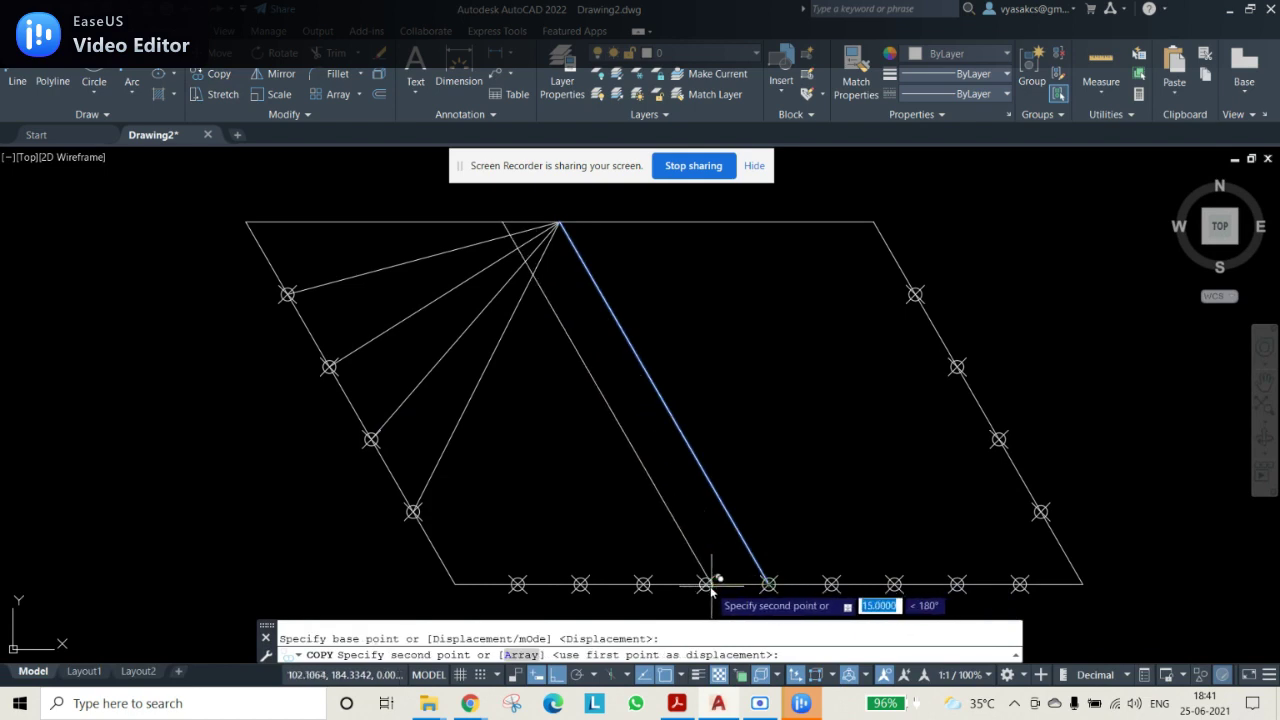
{"action": "left_click", "coordinate": [643, 584]}
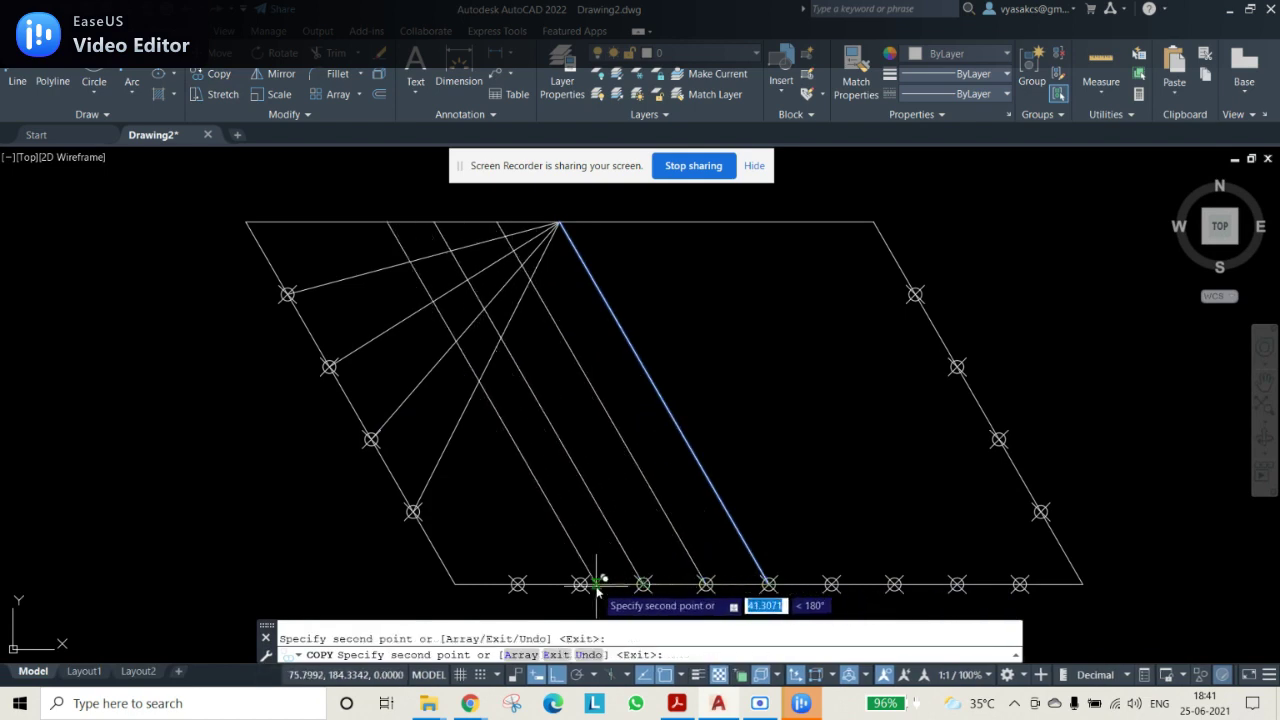
{"action": "left_click", "coordinate": [581, 584]}
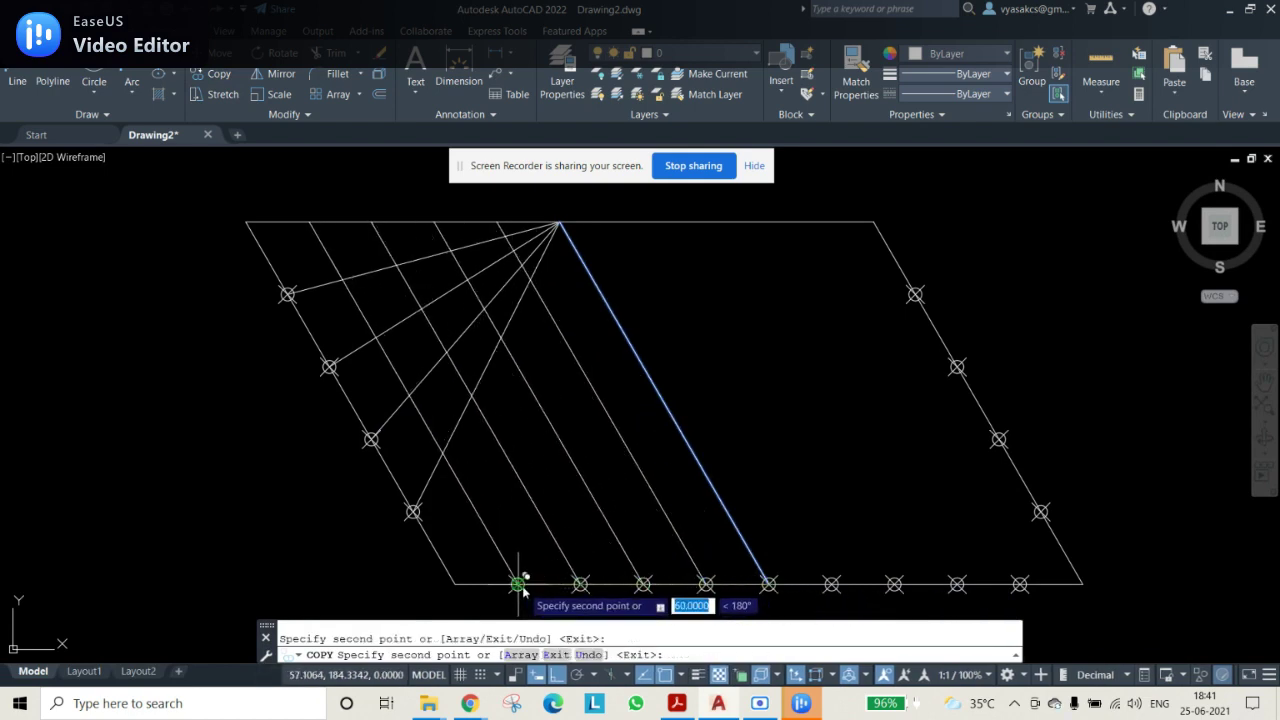
{"action": "left_click", "coordinate": [517, 584]}
{"action": "key", "text": "Escape"}
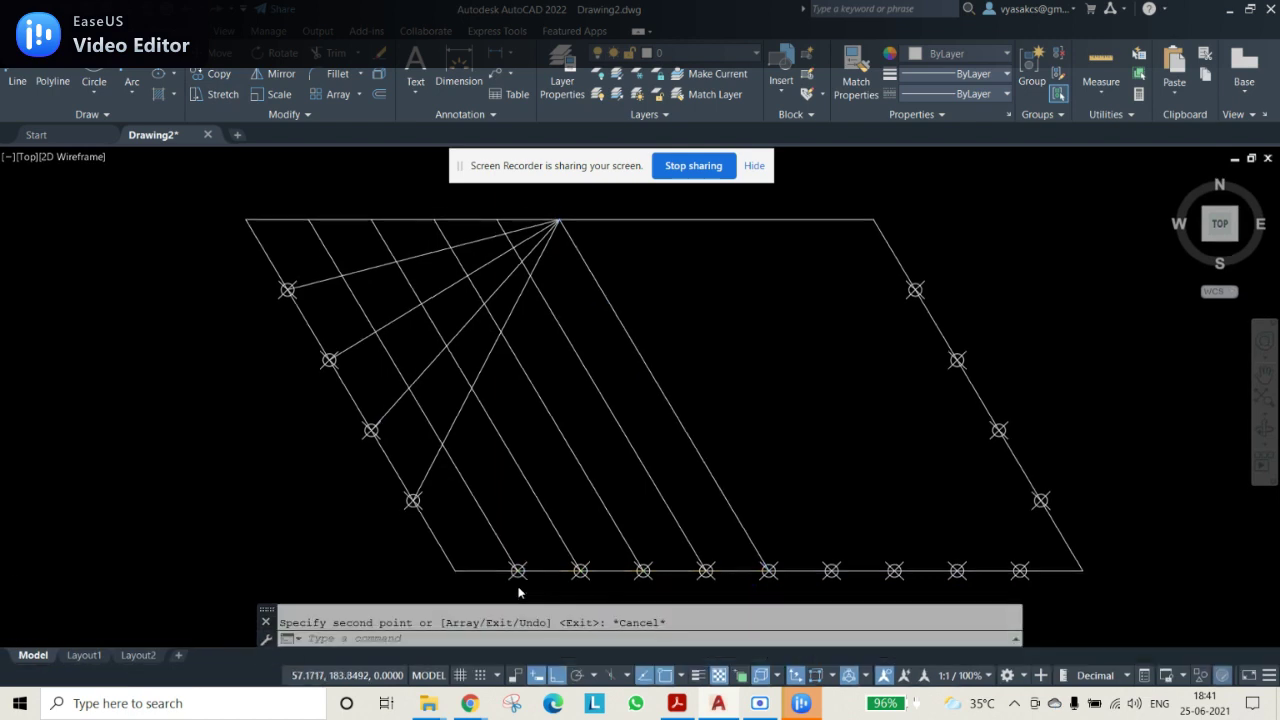
- Trim the leftmost copied parallel back to the lowest left ray and the other copied parallels back to the topmost left ray
{"action": "left_click", "coordinate": [337, 56]}
{"action": "left_click", "coordinate": [417, 403]}
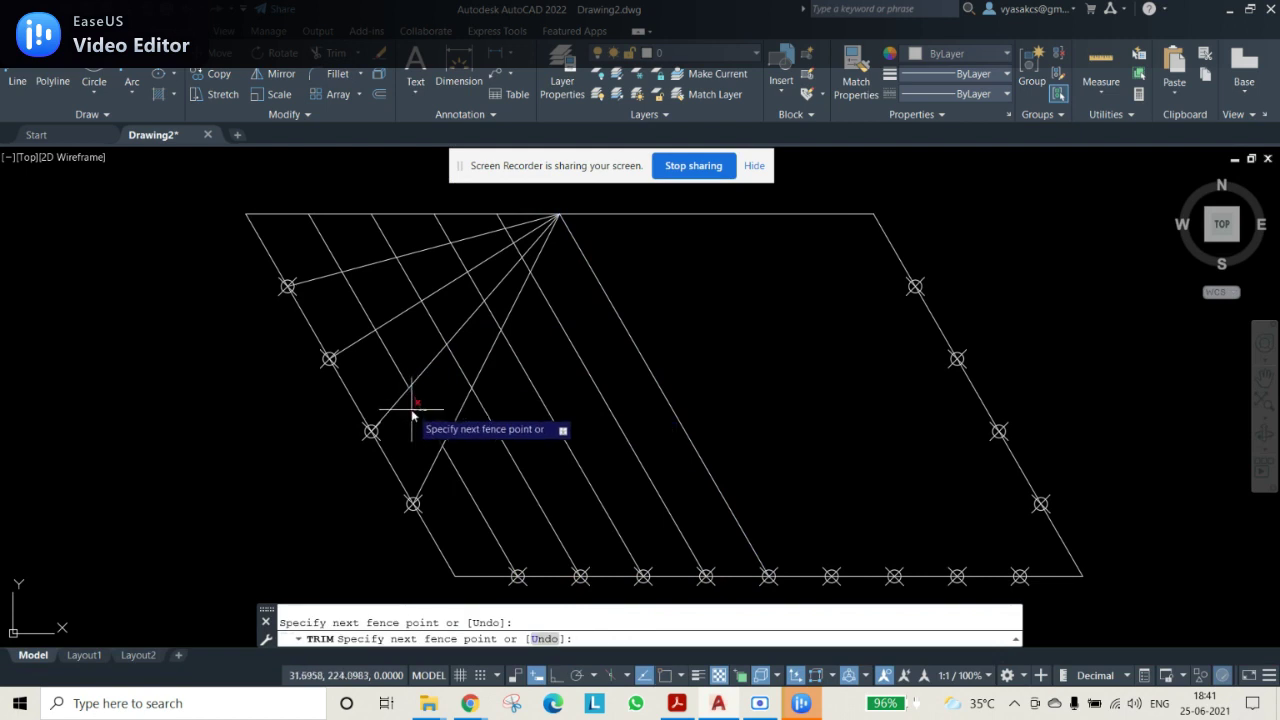
{"action": "left_click", "coordinate": [396, 364]}
{"action": "key", "text": "Return"}
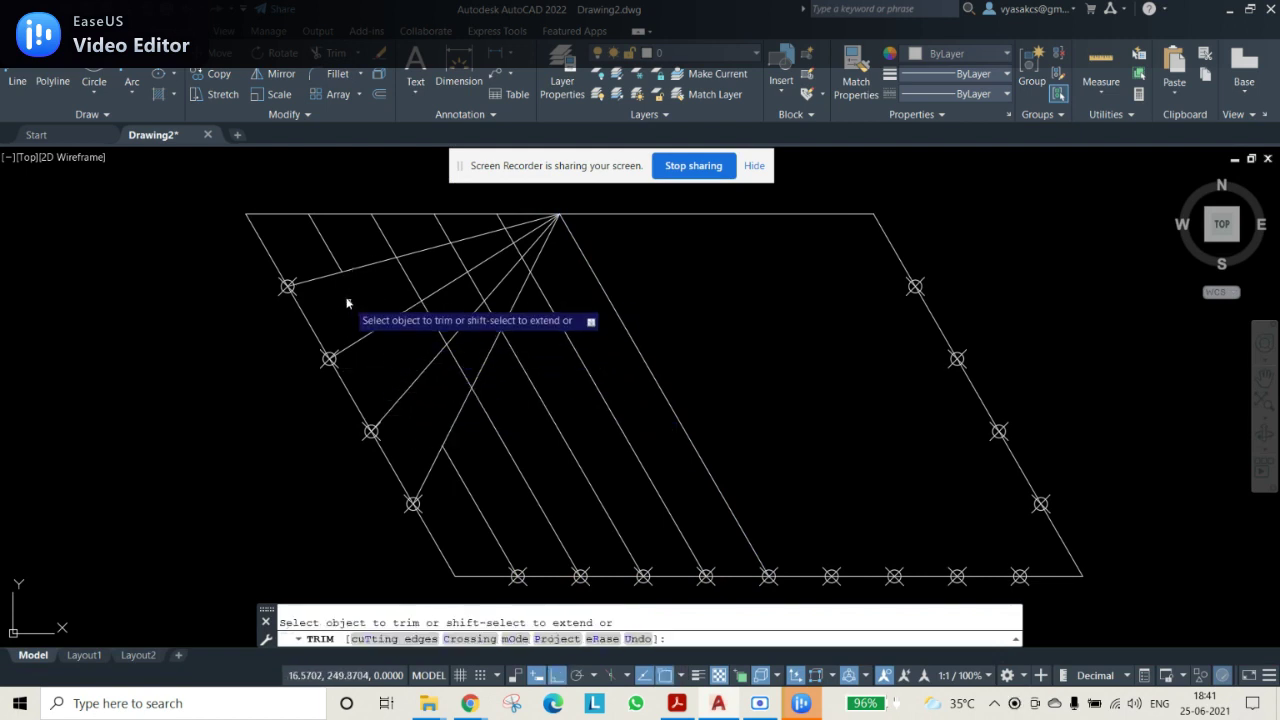
{"action": "left_click", "coordinate": [326, 240]}
{"action": "left_click", "coordinate": [371, 230]}
{"action": "left_click", "coordinate": [445, 228]}
{"action": "key", "text": "Return"}
{"action": "left_click", "coordinate": [447, 228]}
{"action": "left_click", "coordinate": [434, 229]}
{"action": "key", "text": "Return"}
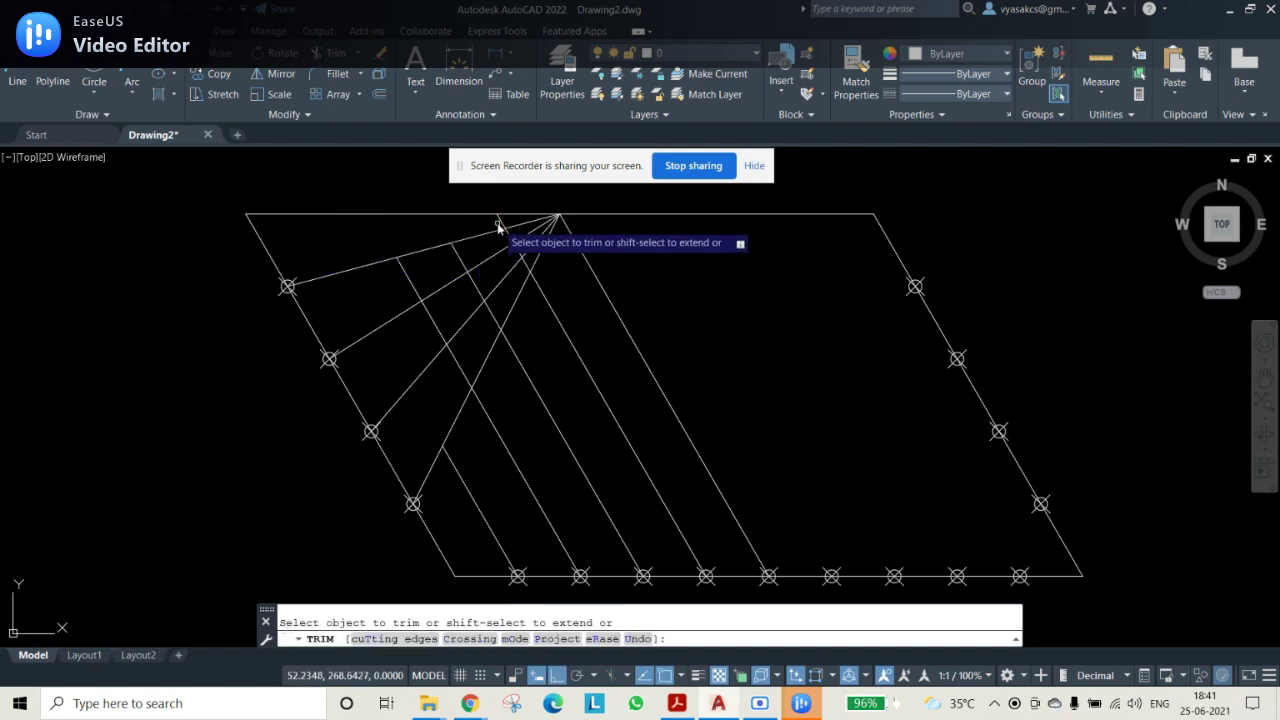
- Trim the second and third copied parallels from the left so they end at the second-lowest and second-highest left rays respectively
{"action": "left_click", "coordinate": [462, 260]}
{"action": "left_click", "coordinate": [418, 280]}
{"action": "left_click", "coordinate": [391, 283]}
{"action": "key", "text": "Return"}
{"action": "left_click", "coordinate": [478, 286]}
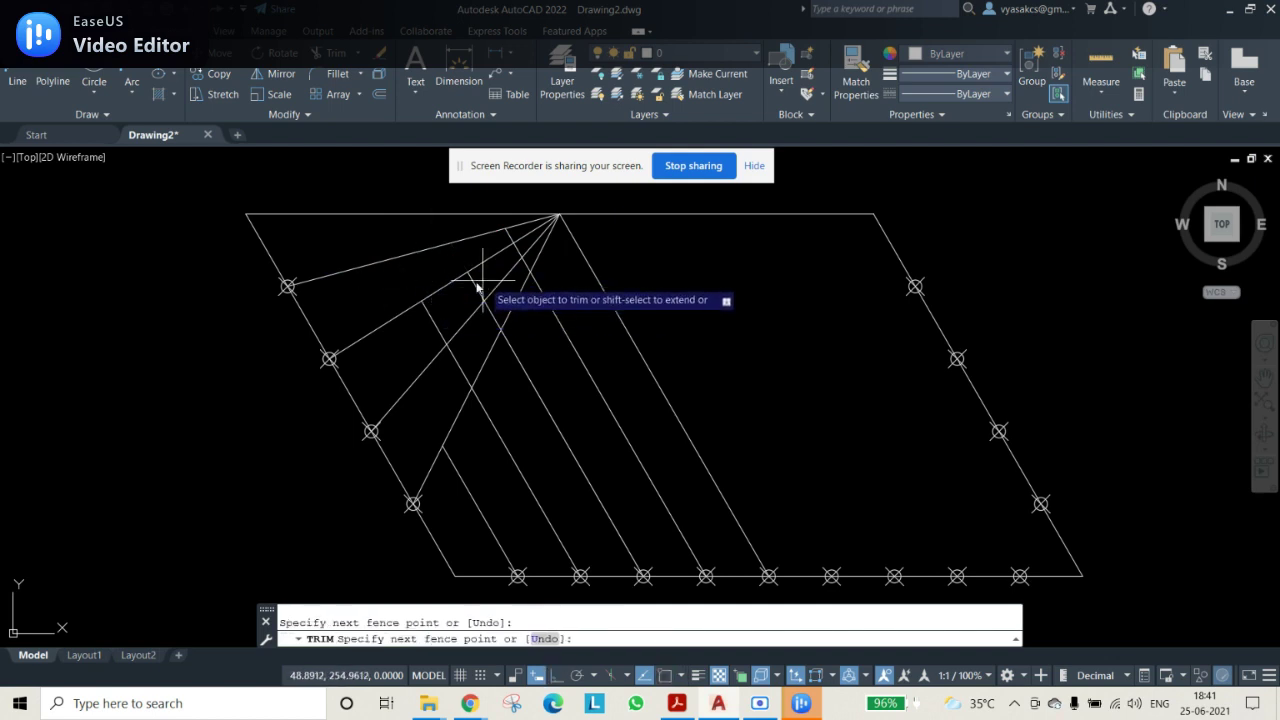
{"action": "left_click", "coordinate": [432, 334]}
{"action": "key", "text": "Return"}
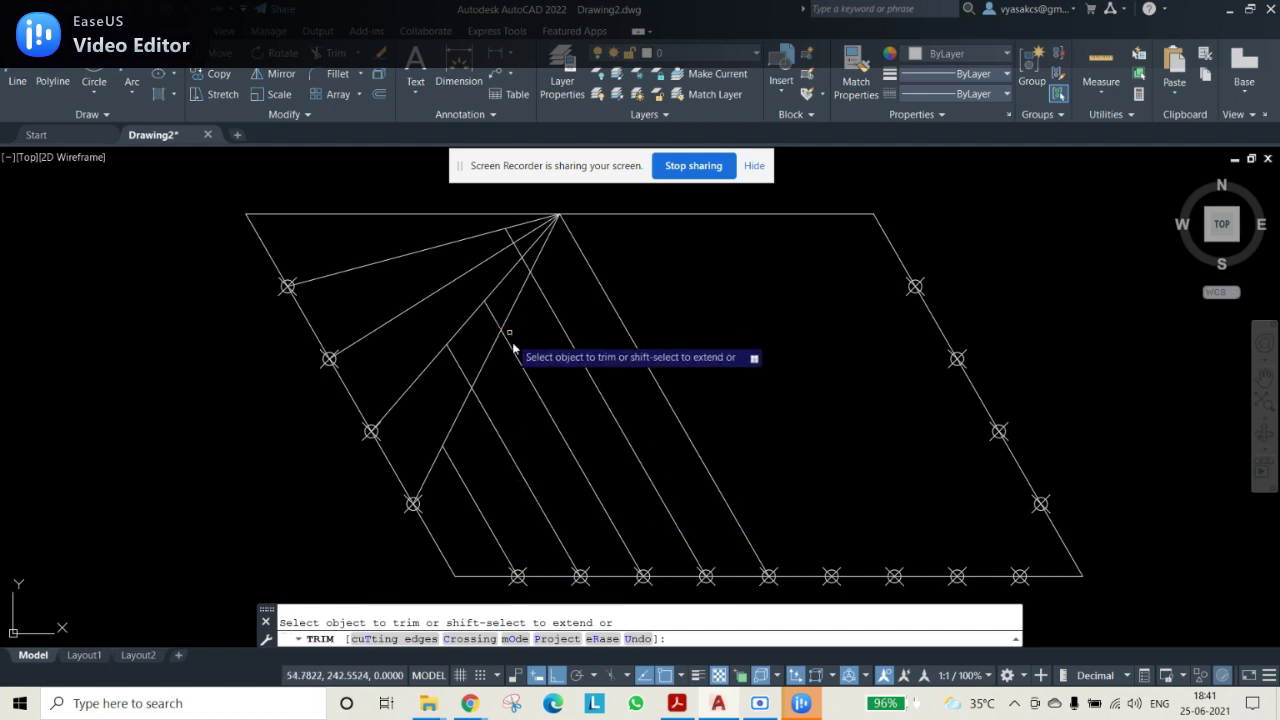
{"action": "left_click", "coordinate": [486, 303], "text": "shift"}
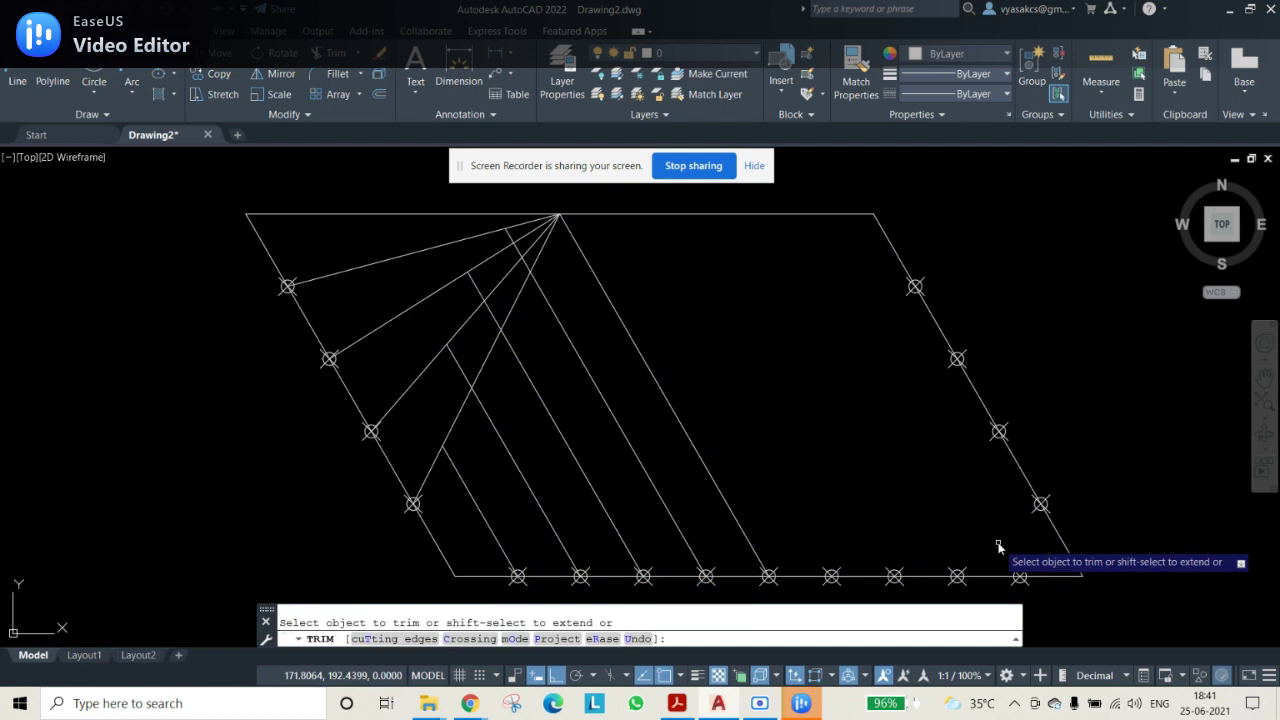
{"action": "key", "text": "Escape"}
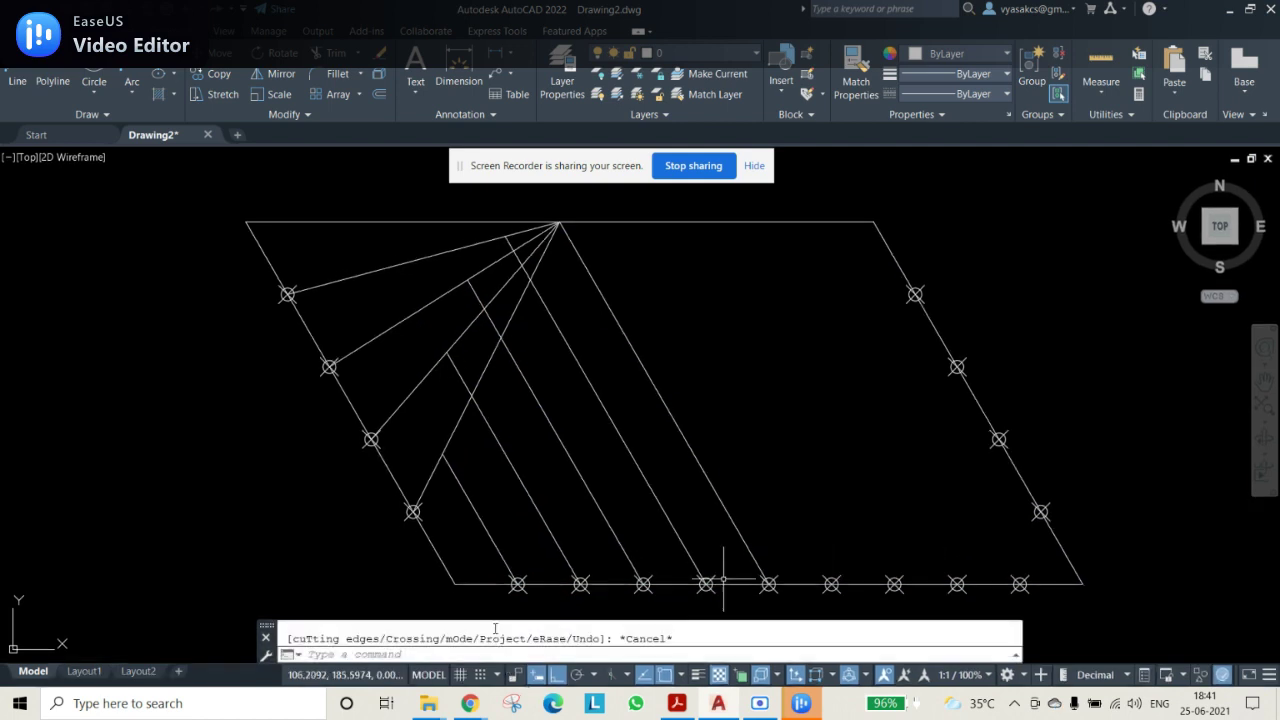
- Place point markers at the parallelogram's lower-left corner, the four ends of the trimmed parallels and the midpoint of the top side
{"action": "key", "text": "Return"}
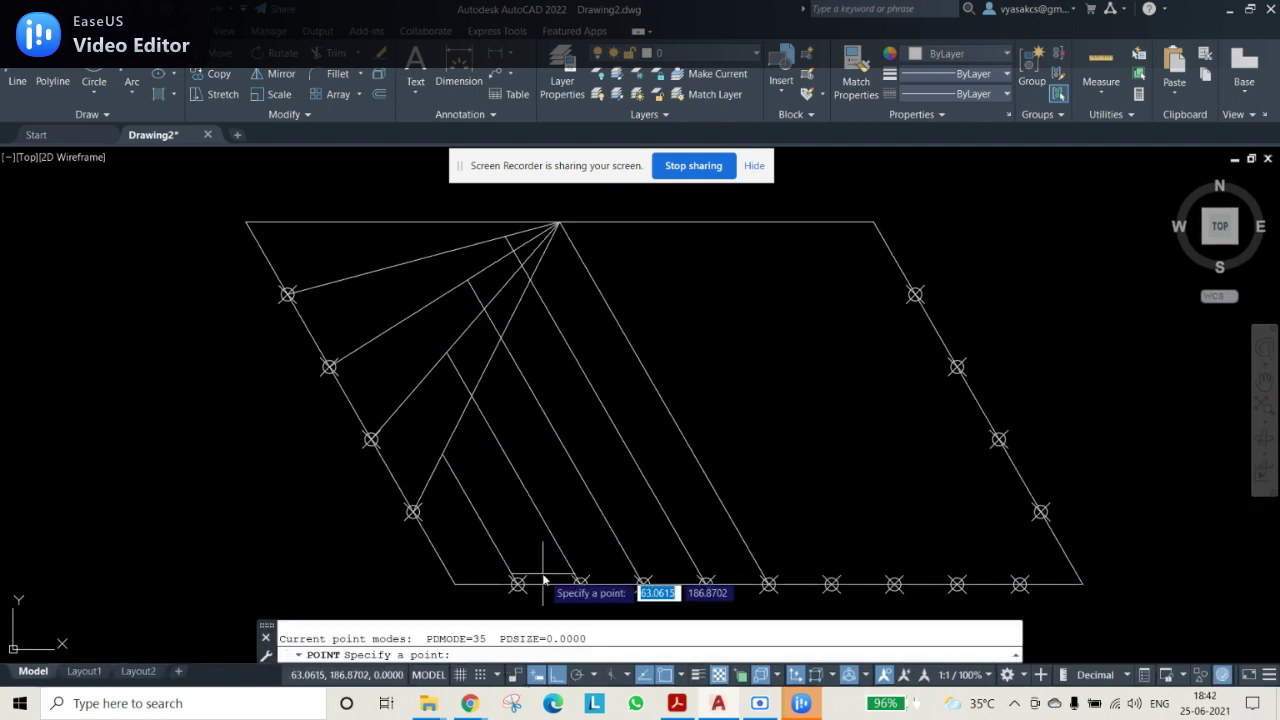
{"action": "left_click", "coordinate": [455, 584]}
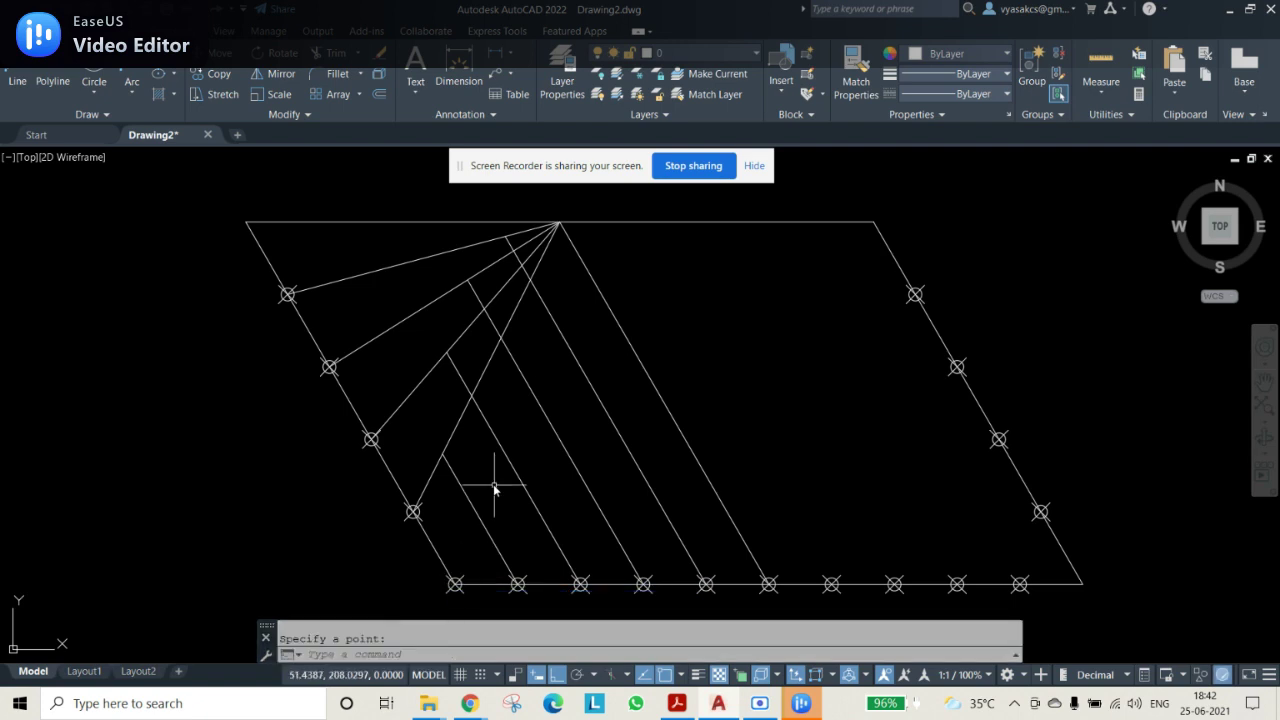
{"action": "left_click", "coordinate": [442, 454]}
{"action": "left_click", "coordinate": [446, 352]}
{"action": "left_click", "coordinate": [467, 280]}
{"action": "left_click", "coordinate": [505, 236]}
{"action": "left_click", "coordinate": [561, 219]}
{"action": "key", "text": "Escape"}
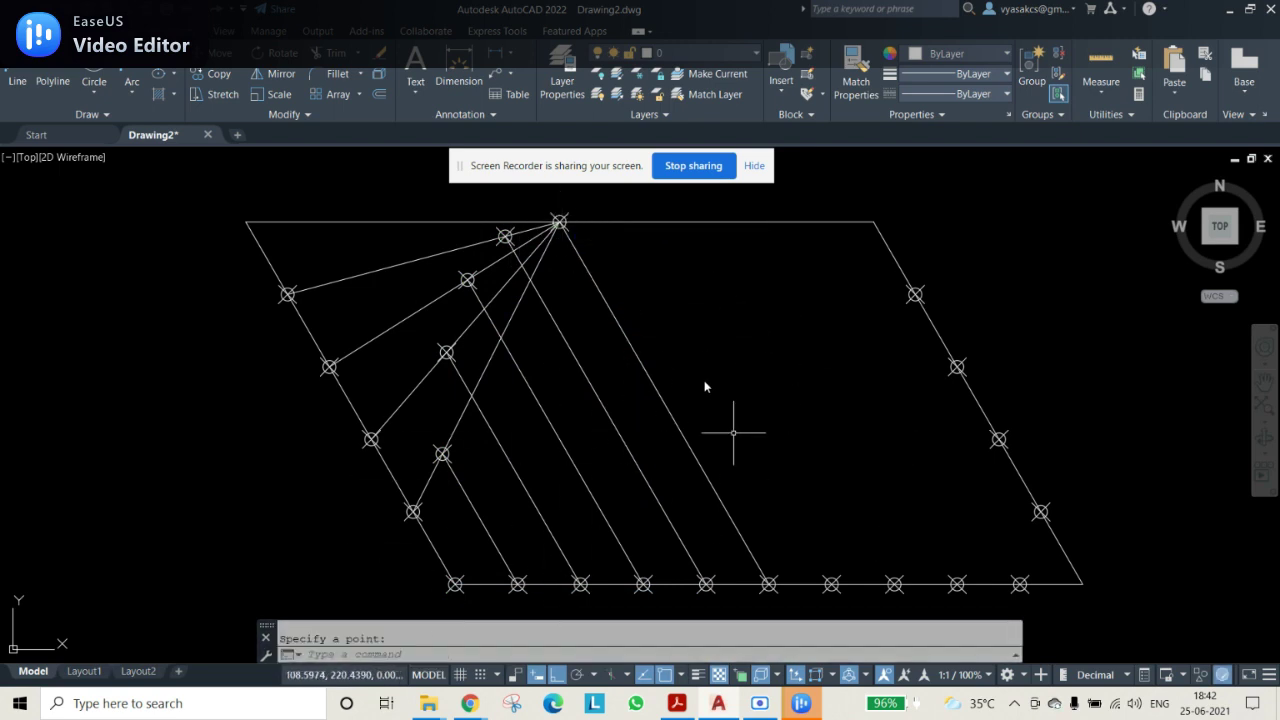
- Change the colour of the six curve points on the left half to red (237,31,36)
{"action": "left_click", "coordinate": [381, 199]}
{"action": "left_click", "coordinate": [633, 385]}
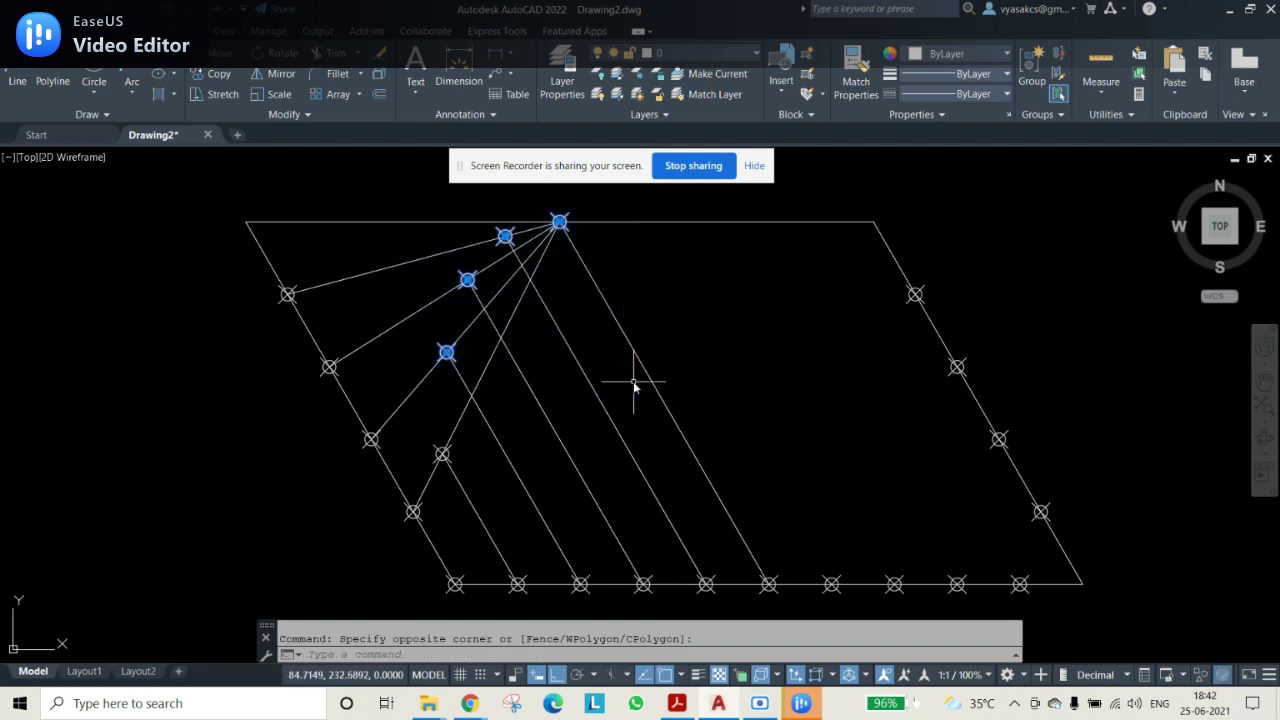
{"action": "left_click", "coordinate": [418, 441]}
{"action": "left_click", "coordinate": [478, 478]}
{"action": "left_click", "coordinate": [402, 562]}
{"action": "left_click", "coordinate": [481, 612]}
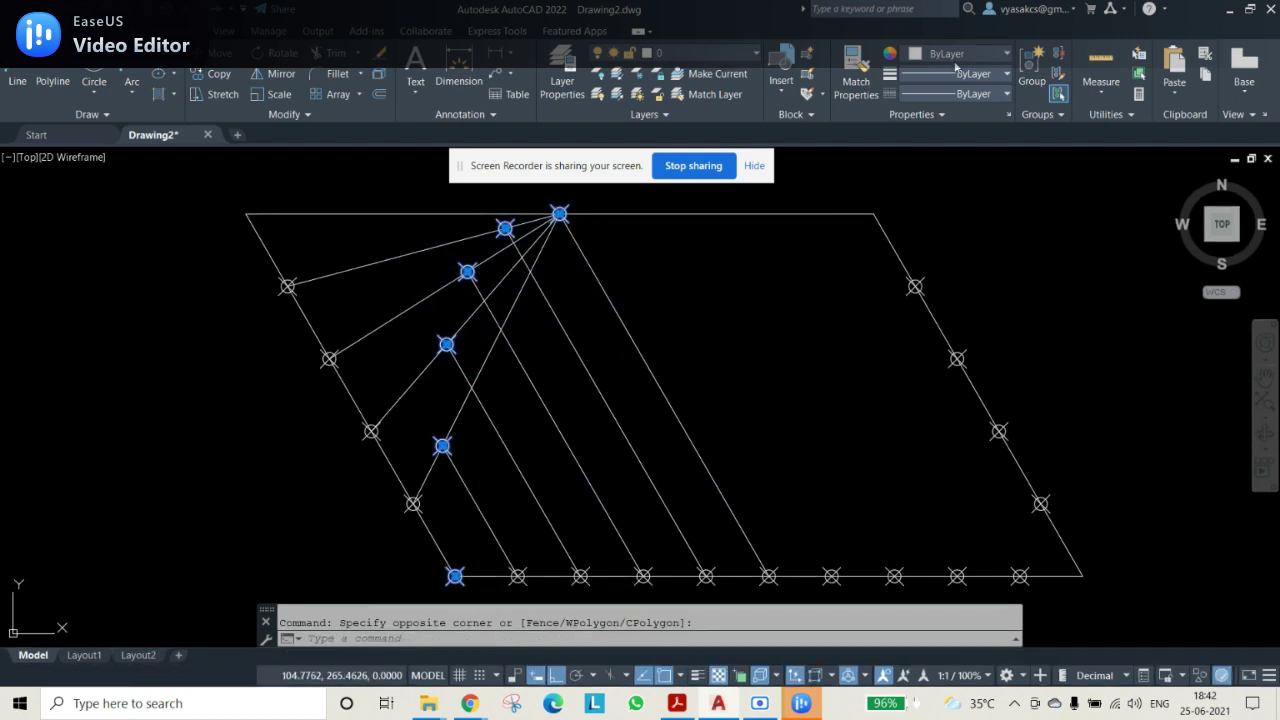
{"action": "left_click", "coordinate": [960, 54]}
{"action": "left_click", "coordinate": [965, 150]}
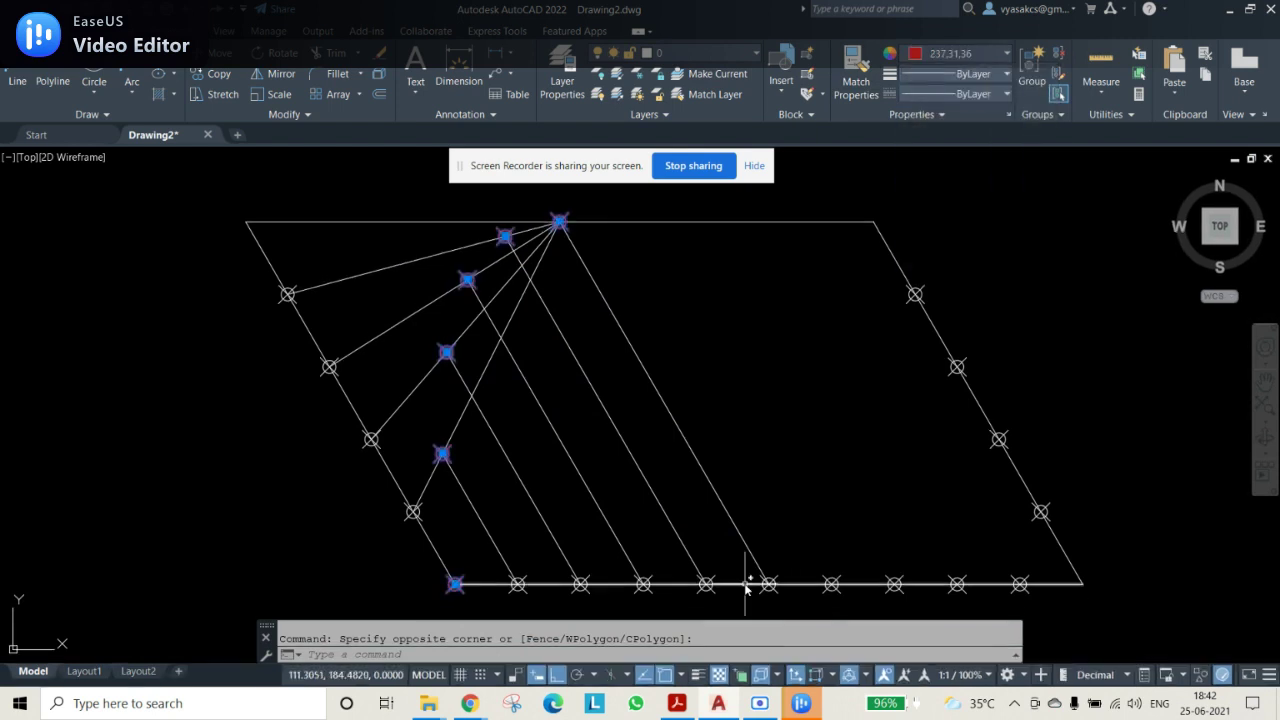
{"action": "key", "text": "Escape"}
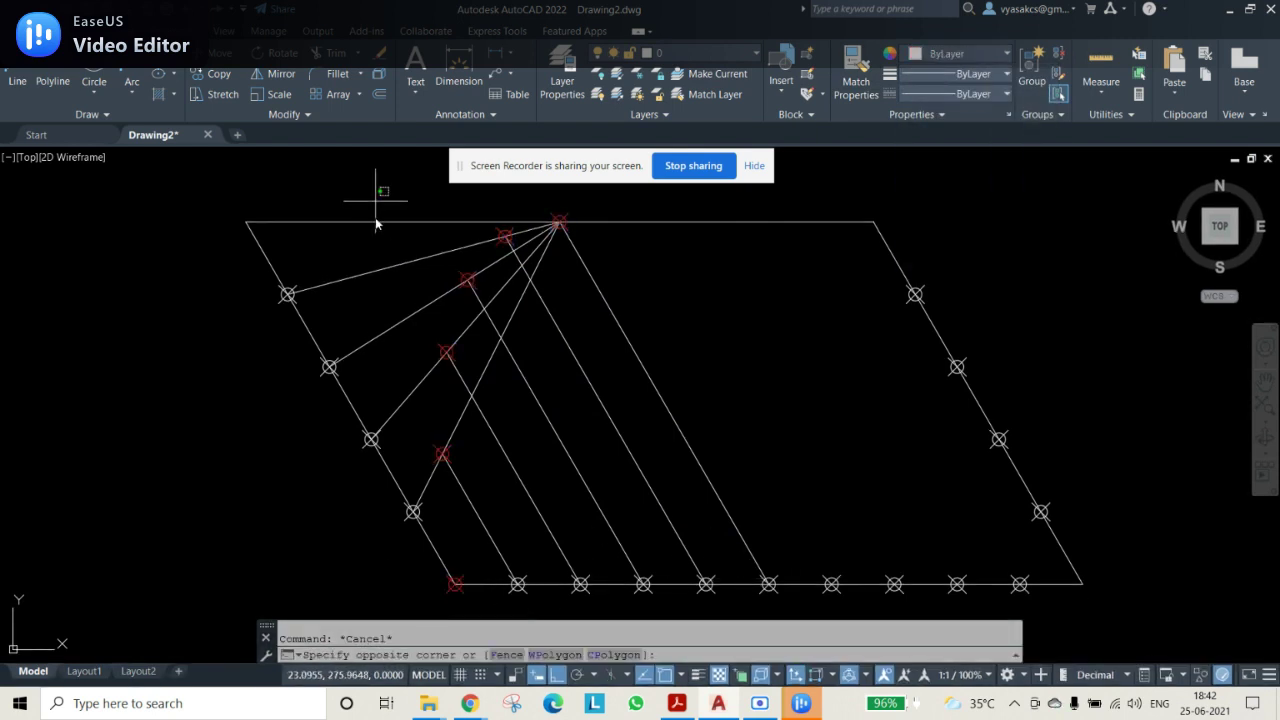
- Try to mirror the six red curve points about the inclined axis line, keeping the source points
{"action": "left_click", "coordinate": [656, 478]}
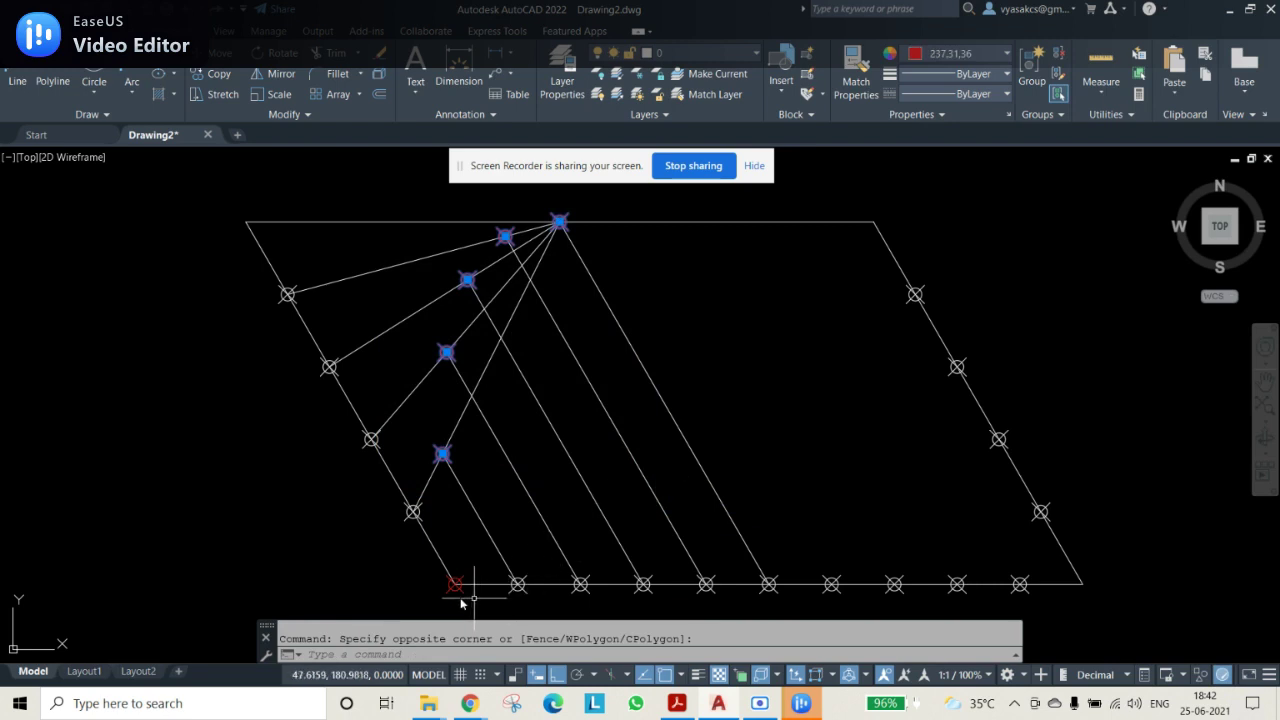
{"action": "left_click", "coordinate": [404, 568]}
{"action": "left_click", "coordinate": [508, 602]}
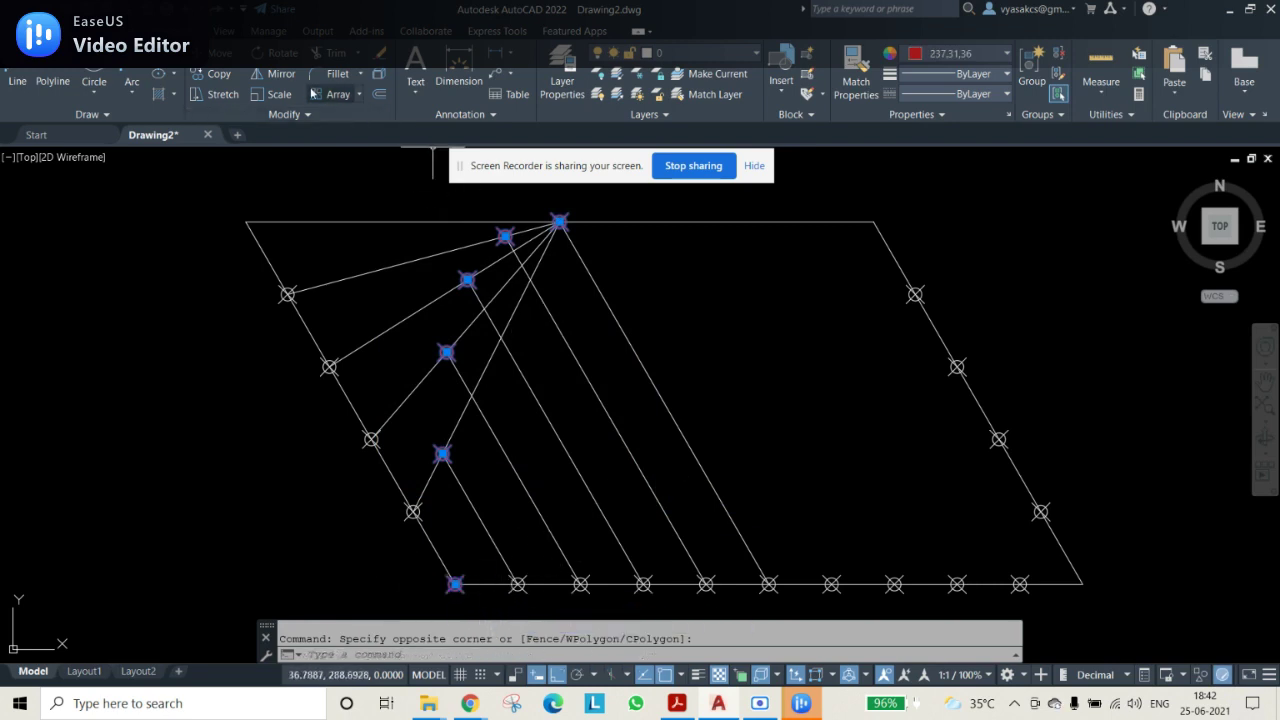
{"action": "left_click", "coordinate": [276, 76]}
{"action": "left_click", "coordinate": [559, 222]}
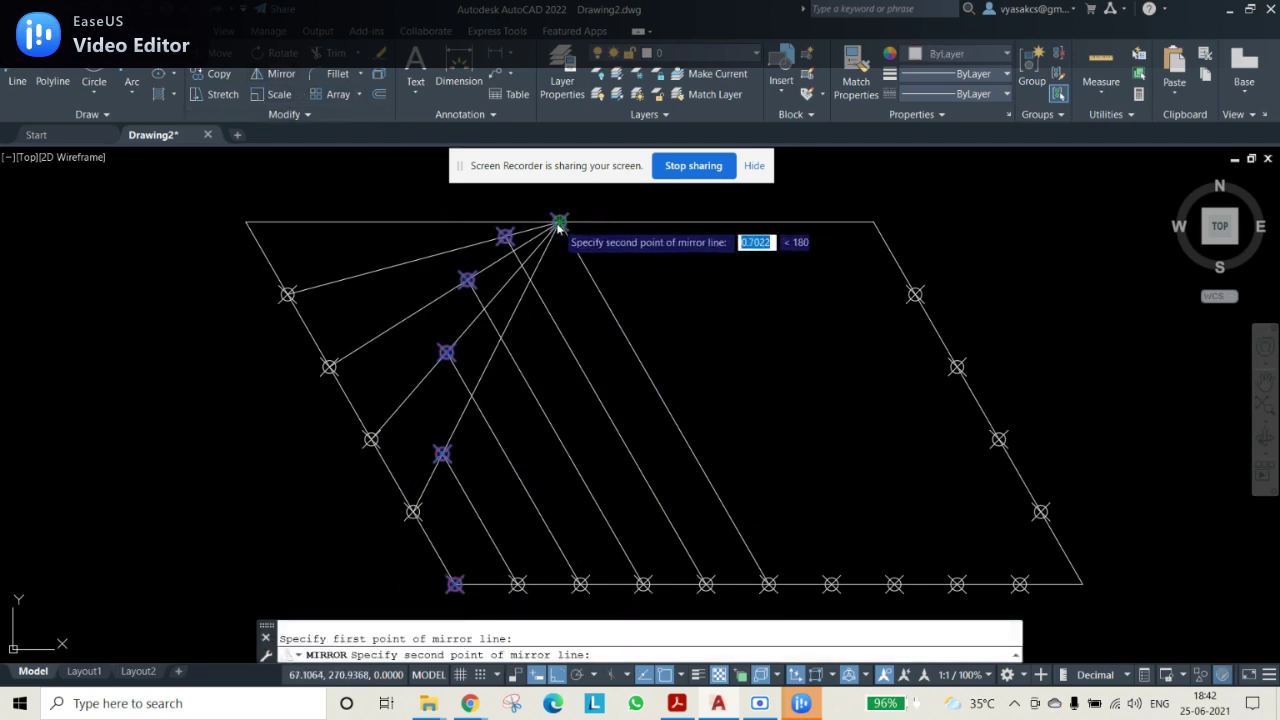
{"action": "left_click", "coordinate": [769, 584]}
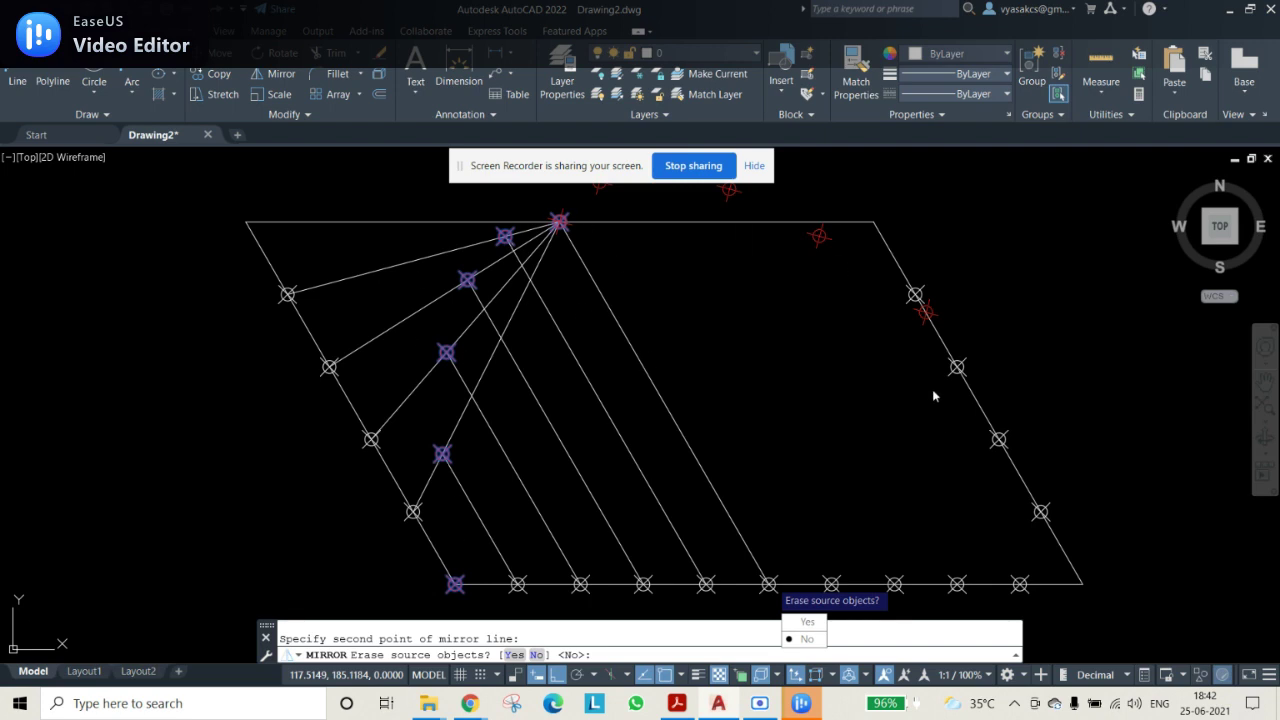
{"action": "left_click", "coordinate": [770, 584]}
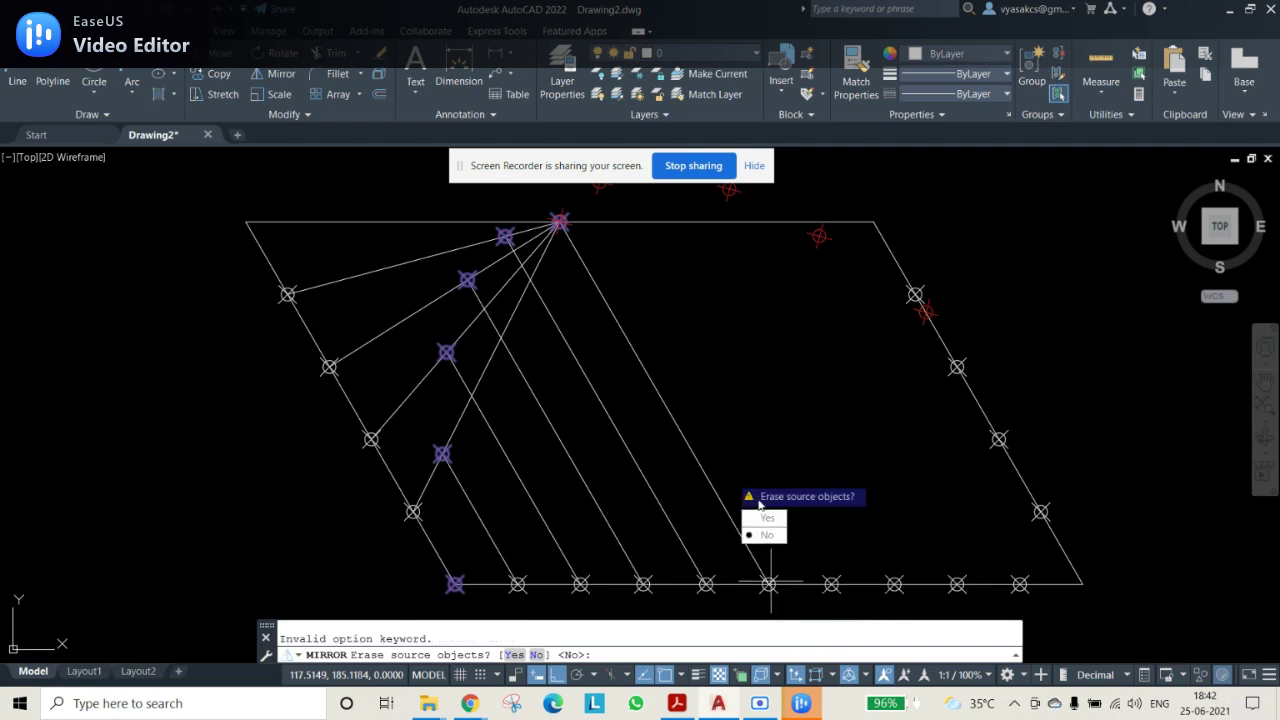
{"action": "key", "text": "Return"}
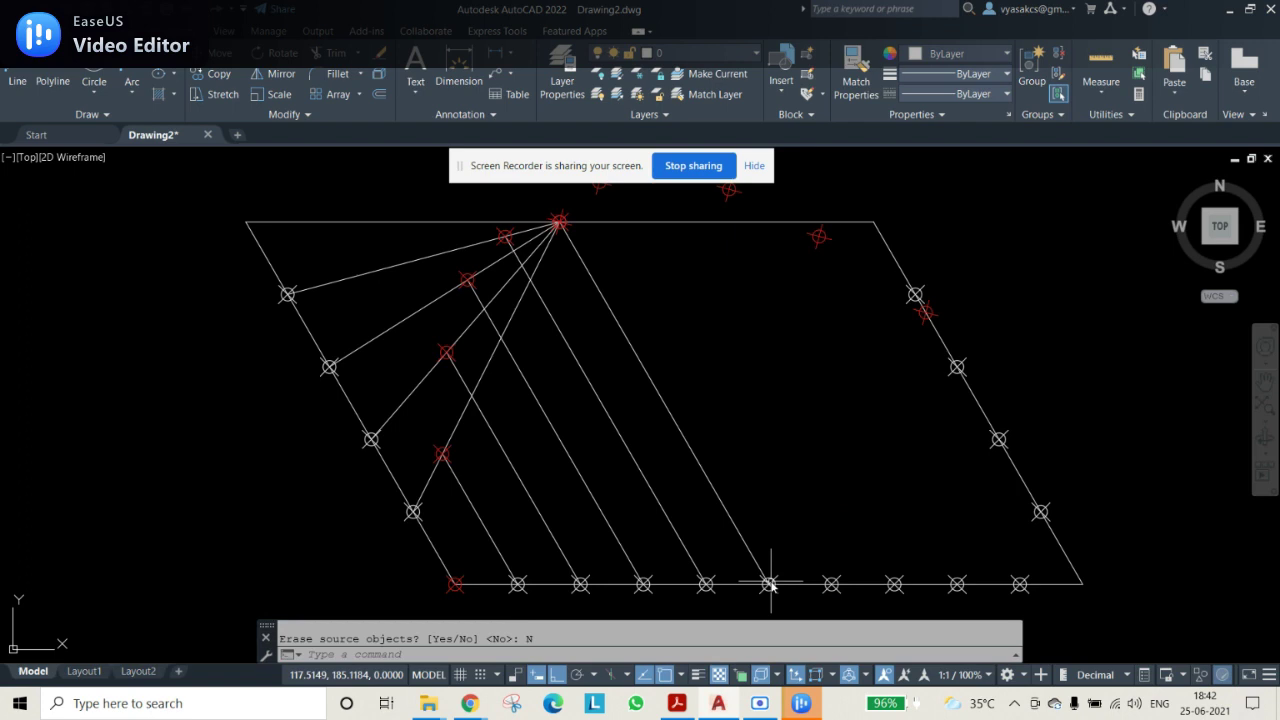
{"action": "key", "text": "ctrl+z"}
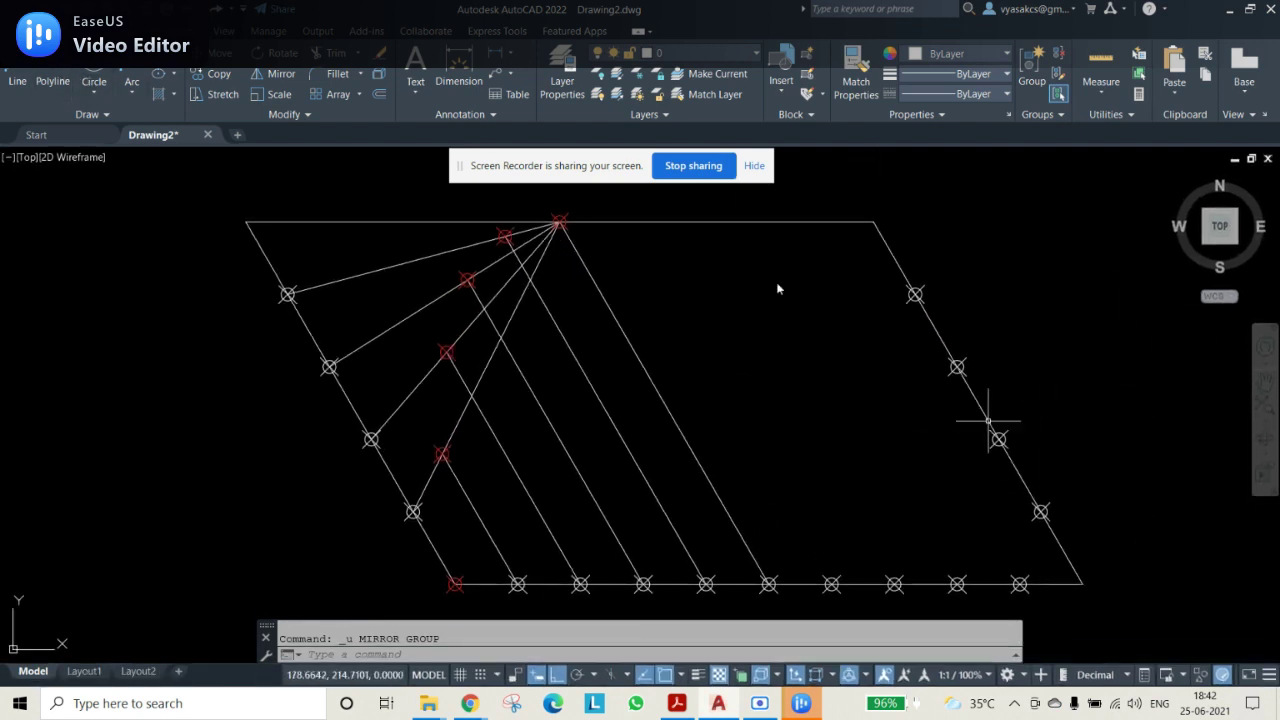
- Draw lines joining each of the right side's four division points to the midpoint of the top side
{"action": "left_click", "coordinate": [17, 80]}
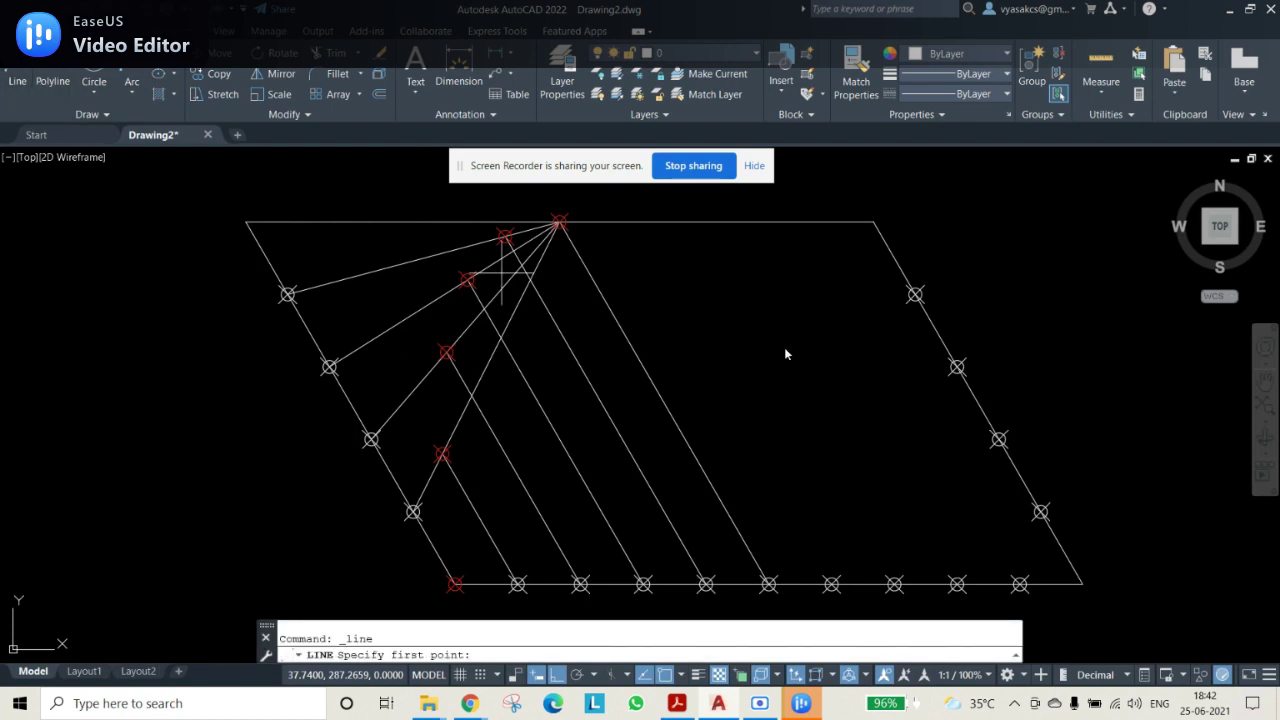
{"action": "left_click", "coordinate": [912, 292]}
{"action": "left_click", "coordinate": [558, 222]}
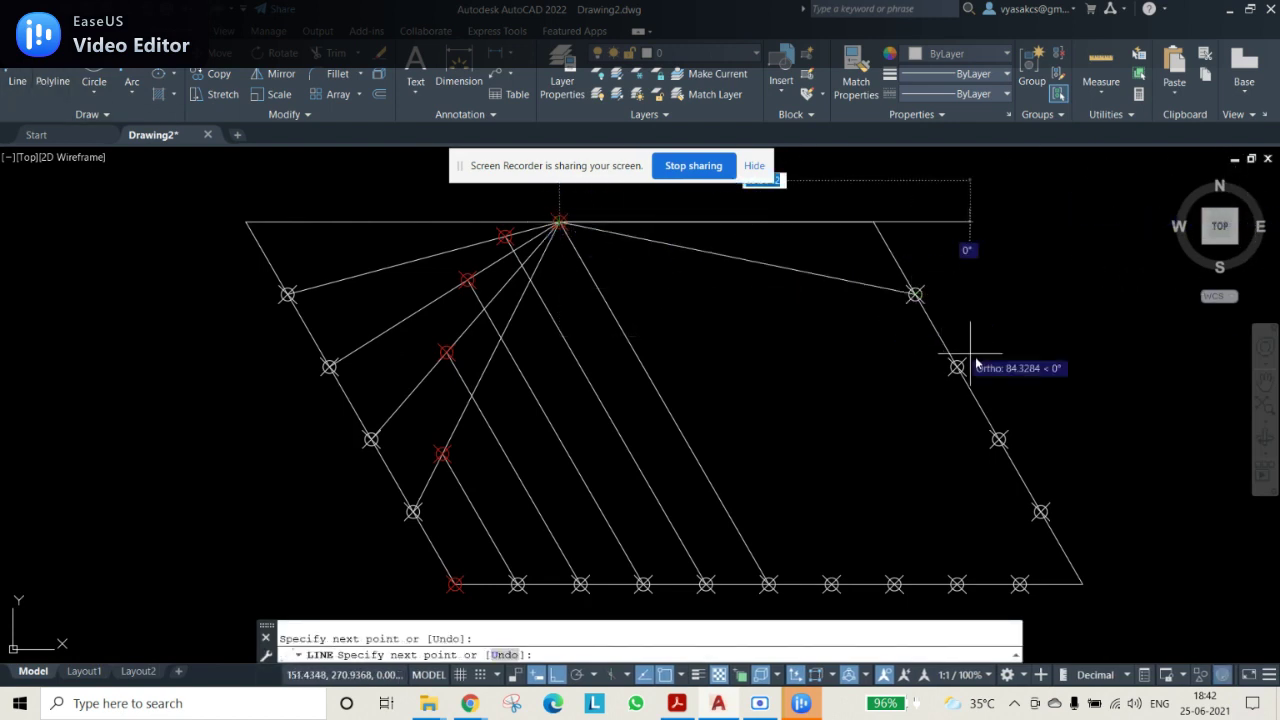
{"action": "left_click", "coordinate": [957, 367]}
{"action": "key", "text": "Escape"}
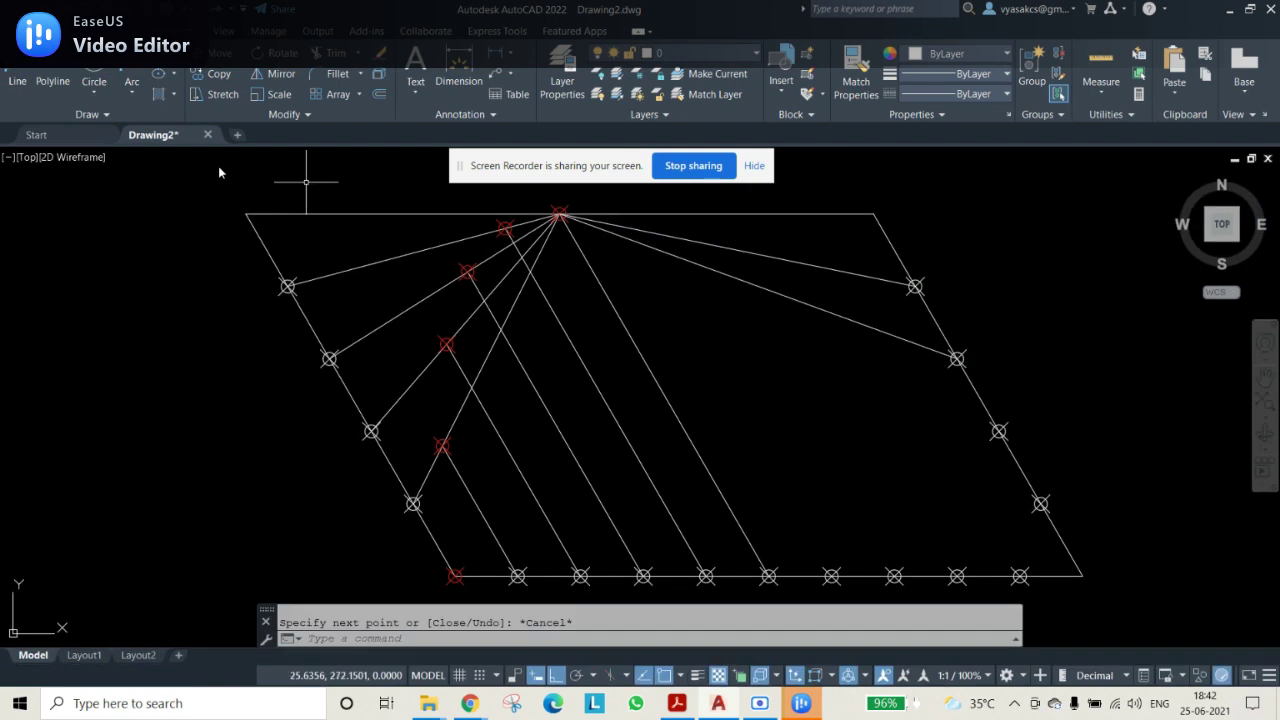
{"action": "left_click", "coordinate": [17, 80]}
{"action": "left_click", "coordinate": [999, 439]}
{"action": "left_click", "coordinate": [558, 222]}
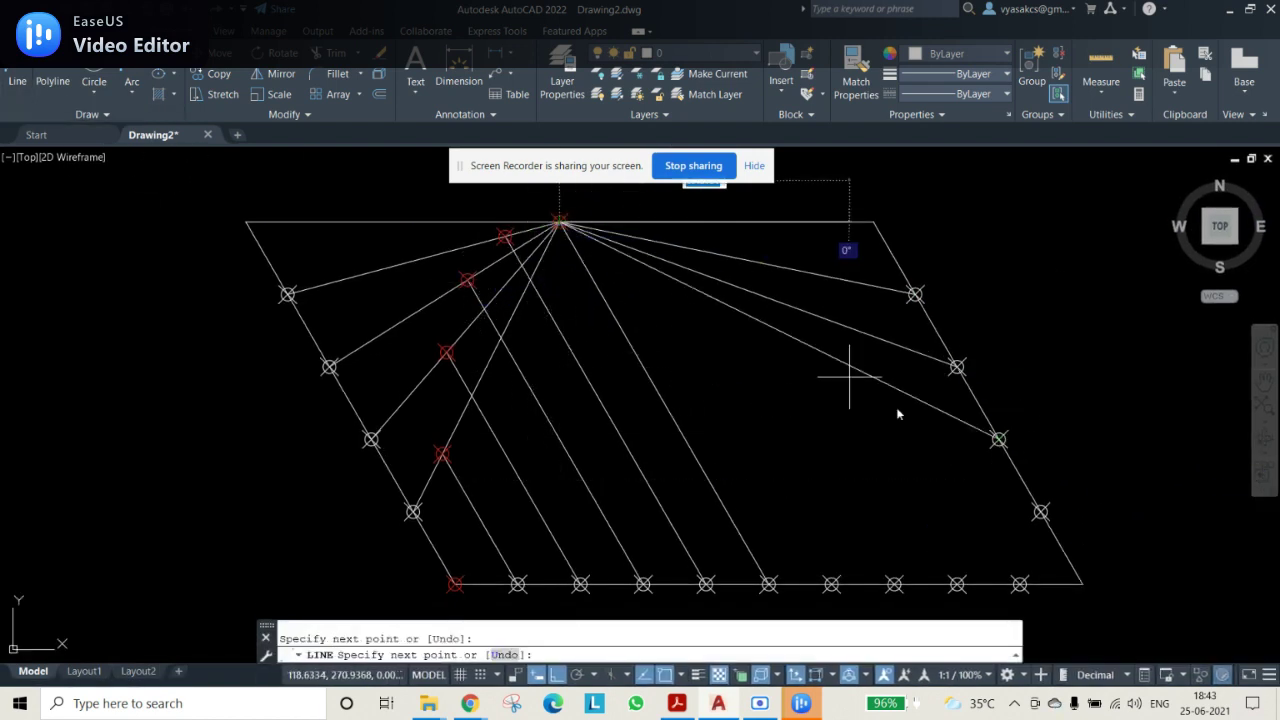
{"action": "left_click", "coordinate": [1041, 511]}
{"action": "key", "text": "Escape"}
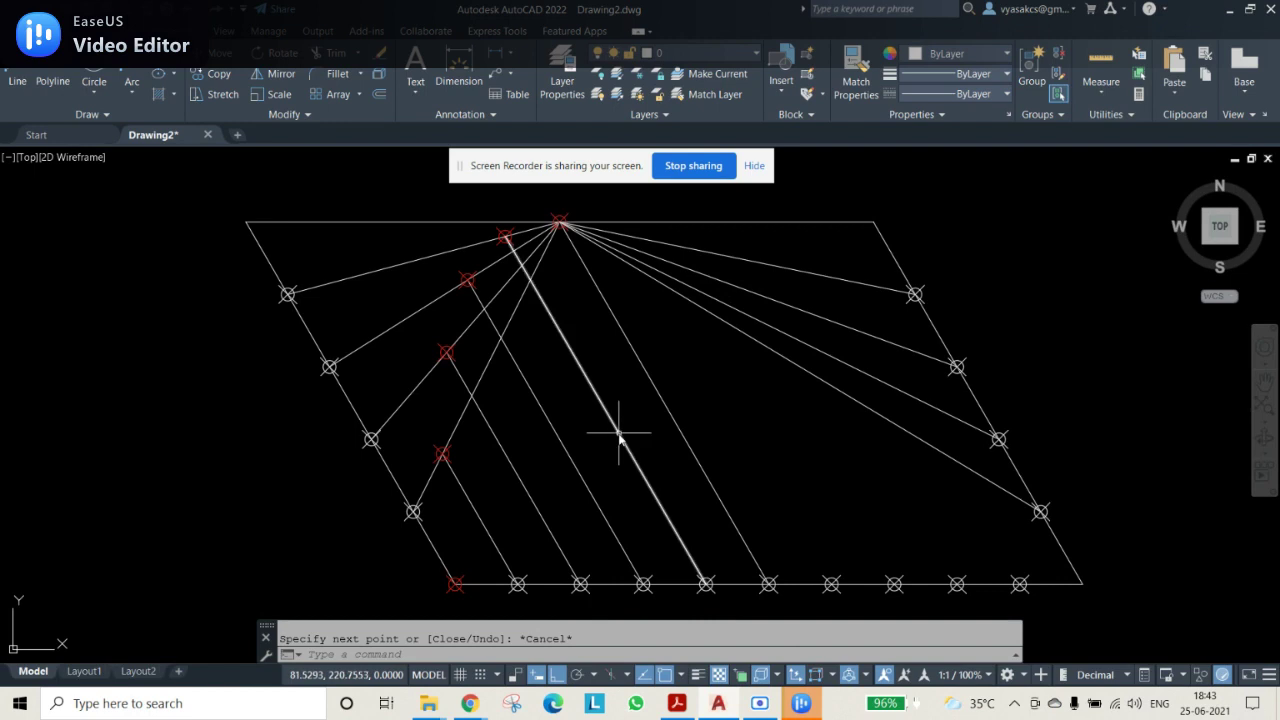
- Copy the longest trimmed parallel from its base endpoint to the first division point right of the axis on the base
{"action": "left_click", "coordinate": [220, 76]}
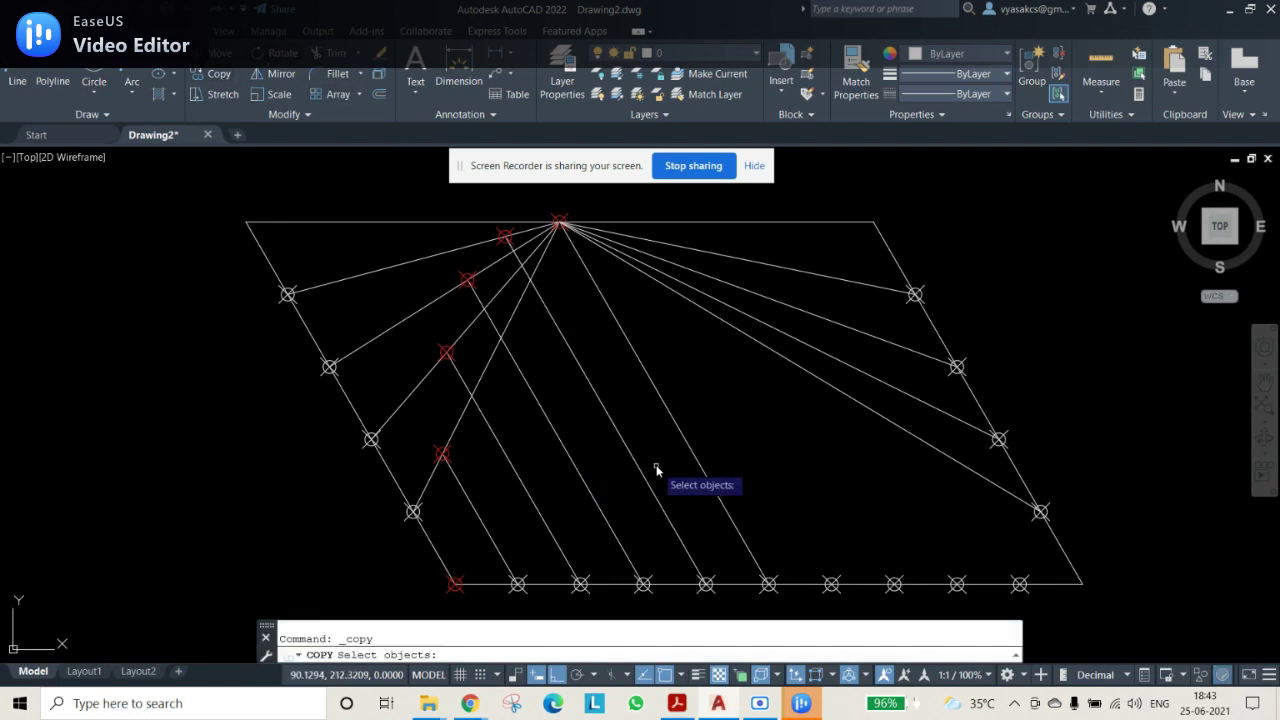
{"action": "left_click", "coordinate": [645, 473]}
{"action": "key", "text": "Return"}
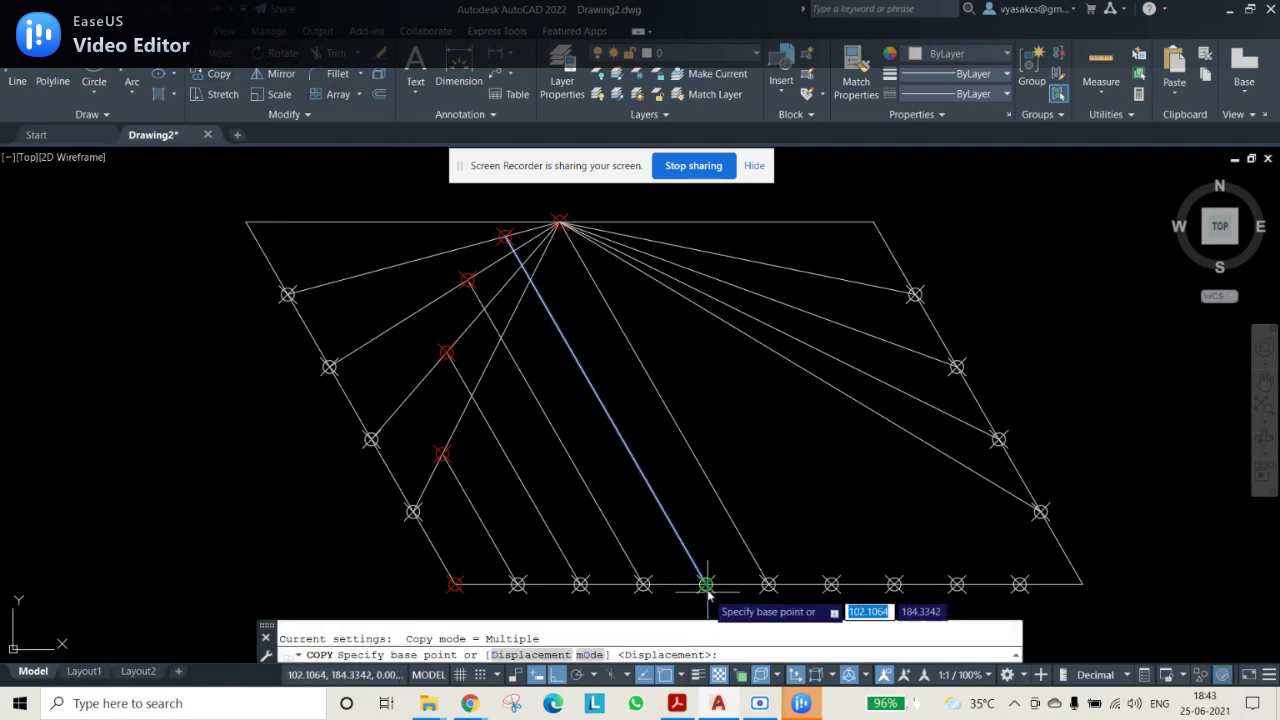
{"action": "left_click", "coordinate": [706, 584]}
{"action": "left_click", "coordinate": [831, 584]}
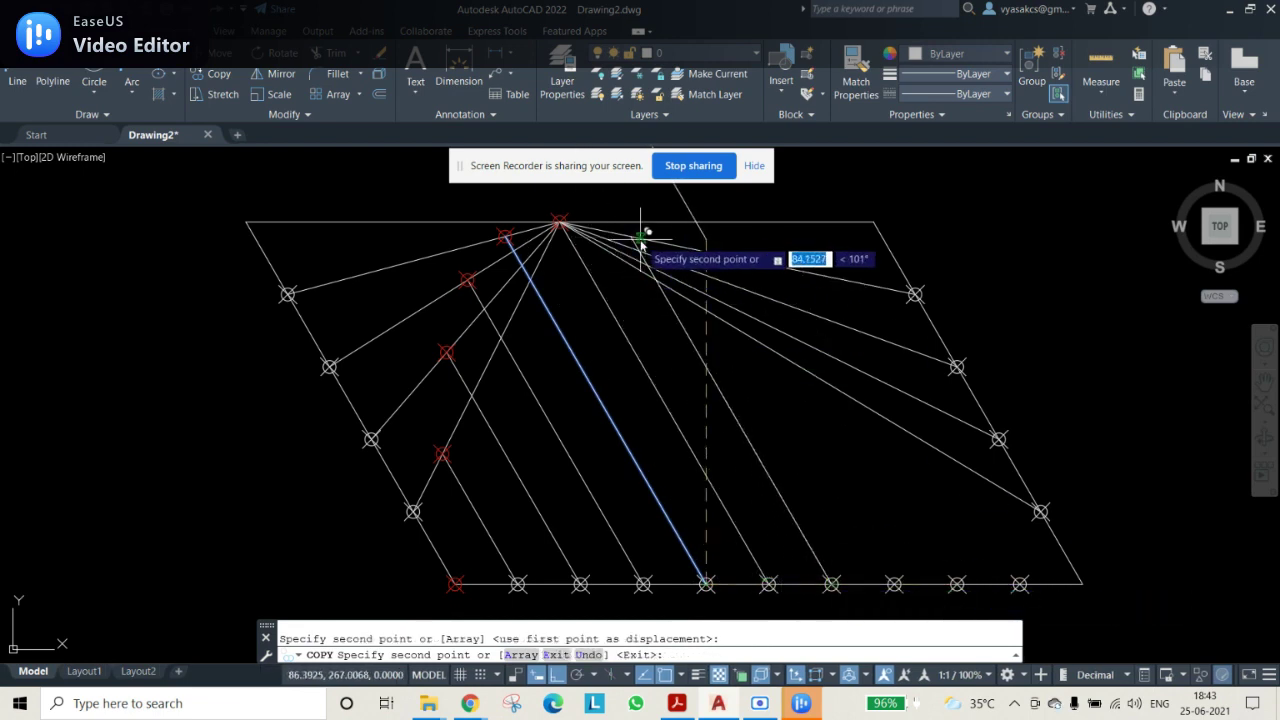
{"action": "key", "text": "Escape"}
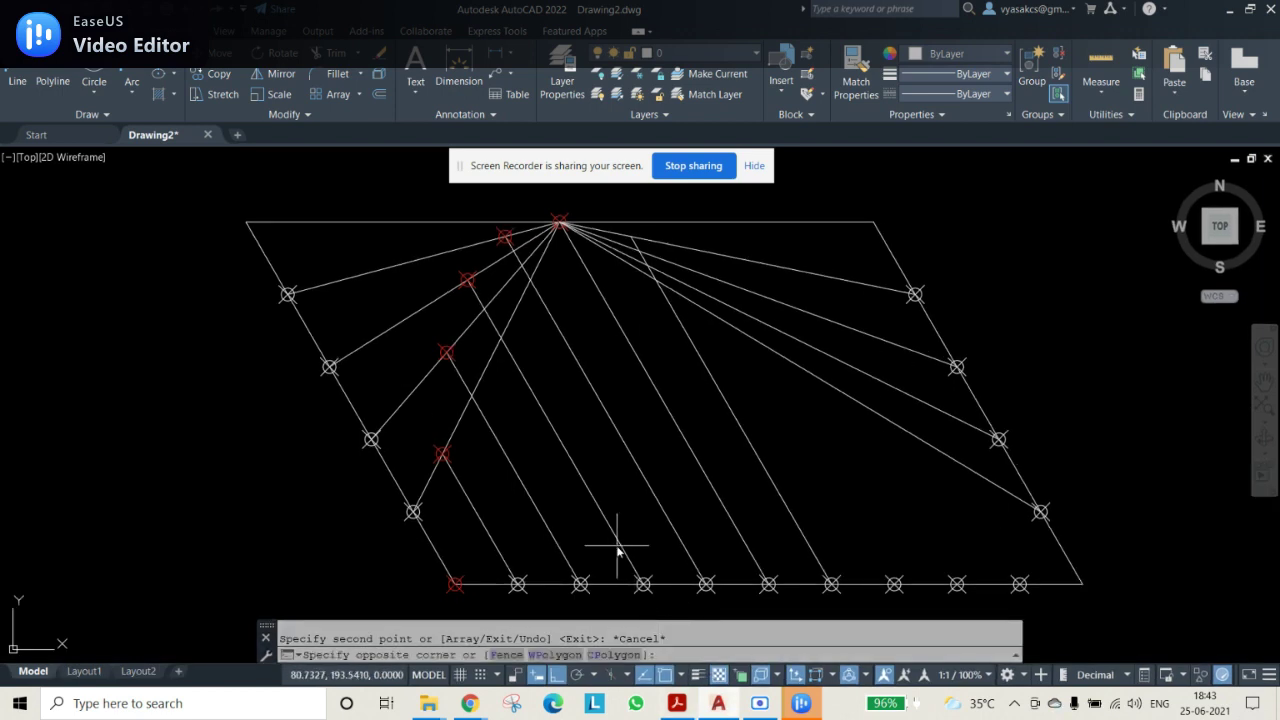
- Copy the second-longest trimmed parallel from its base endpoint to the second division point right of the axis on the base
{"action": "left_click", "coordinate": [617, 540]}
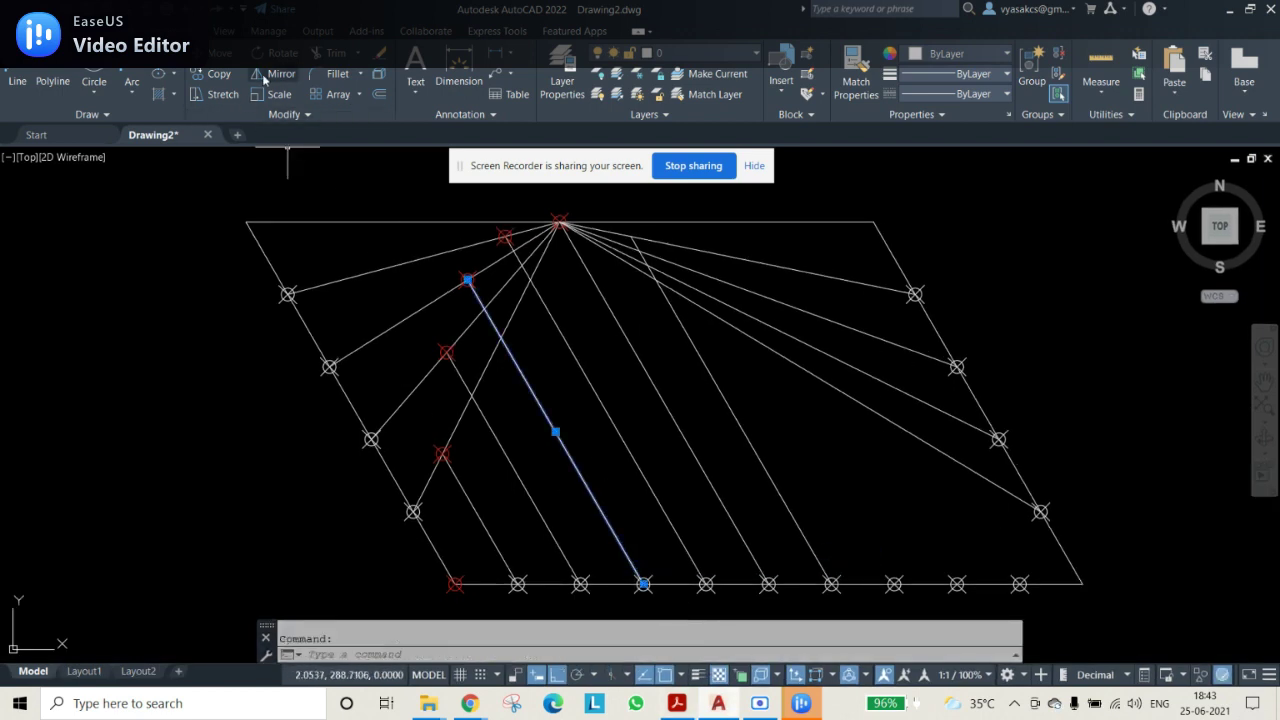
{"action": "left_click", "coordinate": [226, 77]}
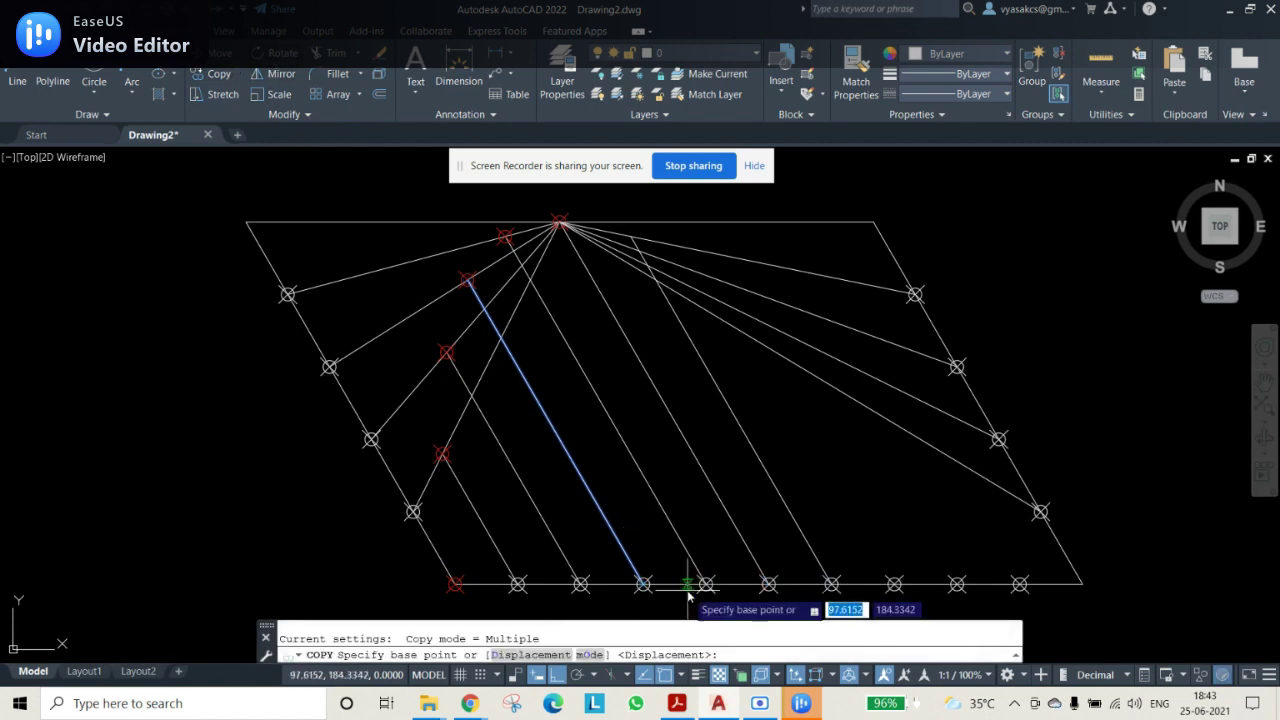
{"action": "left_click", "coordinate": [643, 584]}
{"action": "left_click", "coordinate": [893, 583]}
{"action": "key", "text": "Return"}
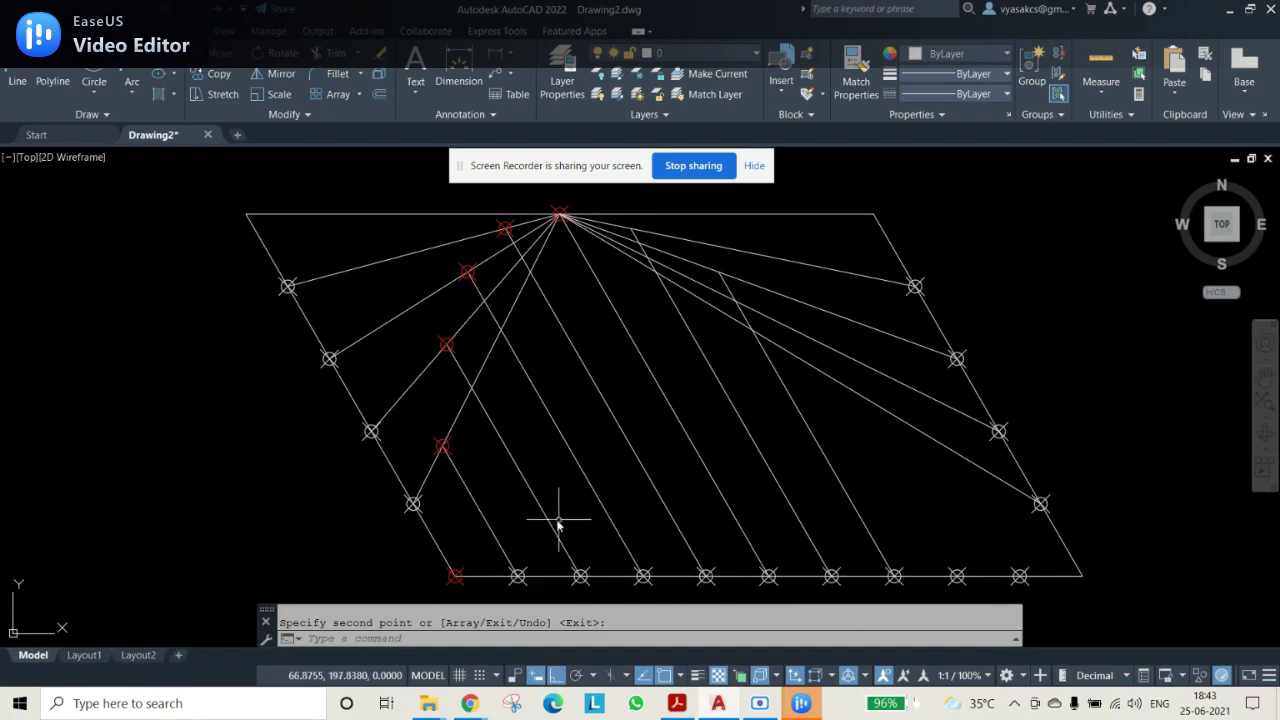
- Copy the third-longest trimmed parallel from its base endpoint to the third division point right of the axis on the base
{"action": "left_click", "coordinate": [541, 519]}
{"action": "key", "text": "Return"}
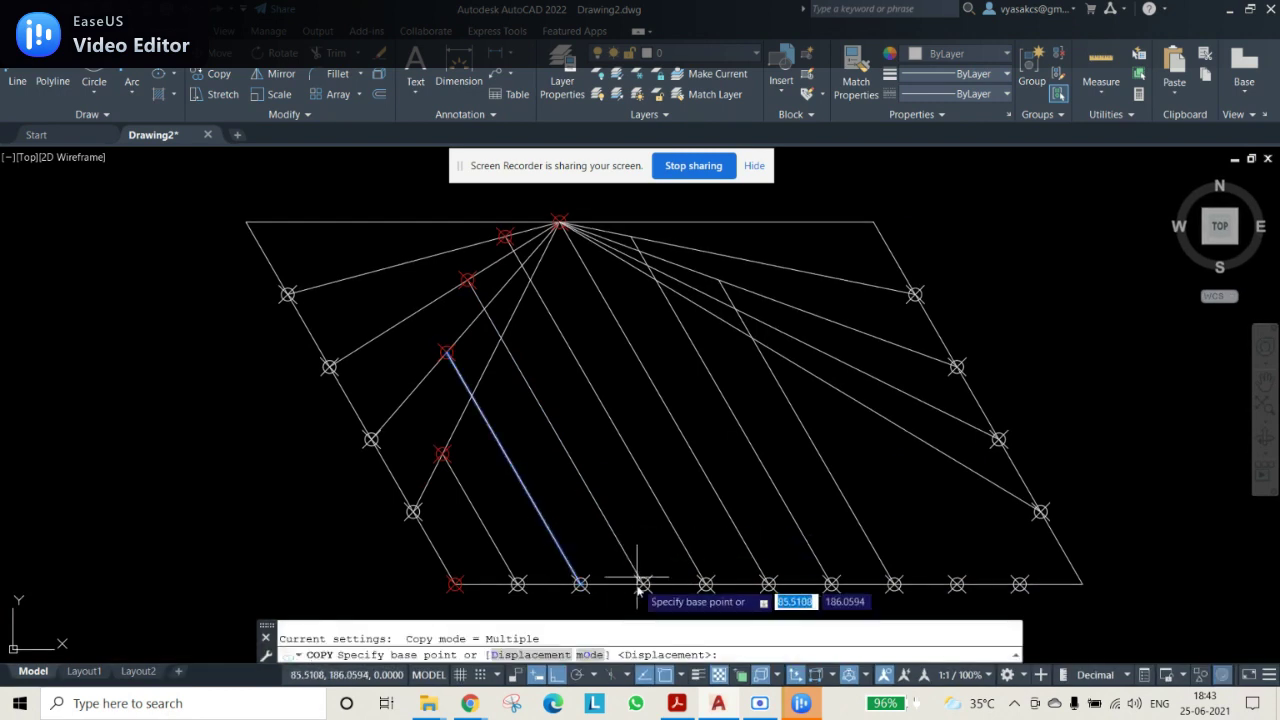
{"action": "left_click", "coordinate": [580, 583]}
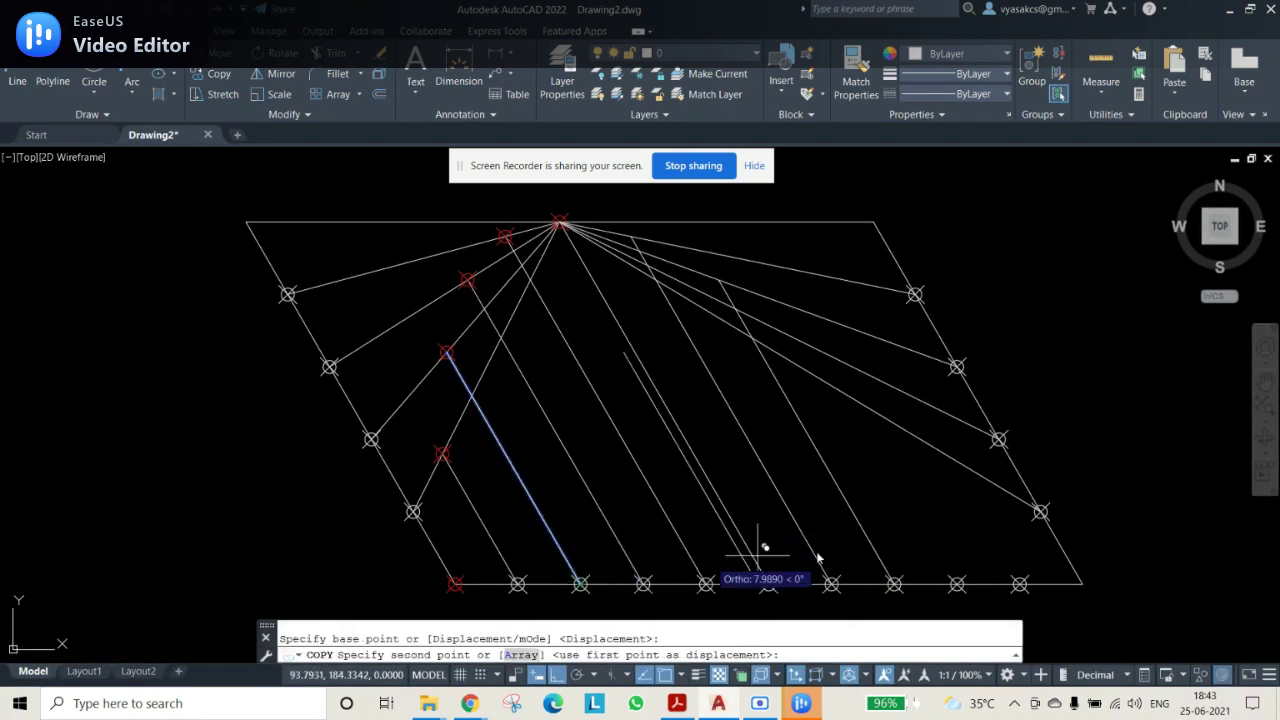
{"action": "left_click", "coordinate": [958, 584]}
{"action": "key", "text": "Return"}
- Copy the shortest trimmed parallel from its base endpoint to the fourth division point right of the axis on the base
{"action": "key", "text": "Return"}
{"action": "key", "text": "Return"}
{"action": "left_click", "coordinate": [518, 583]}
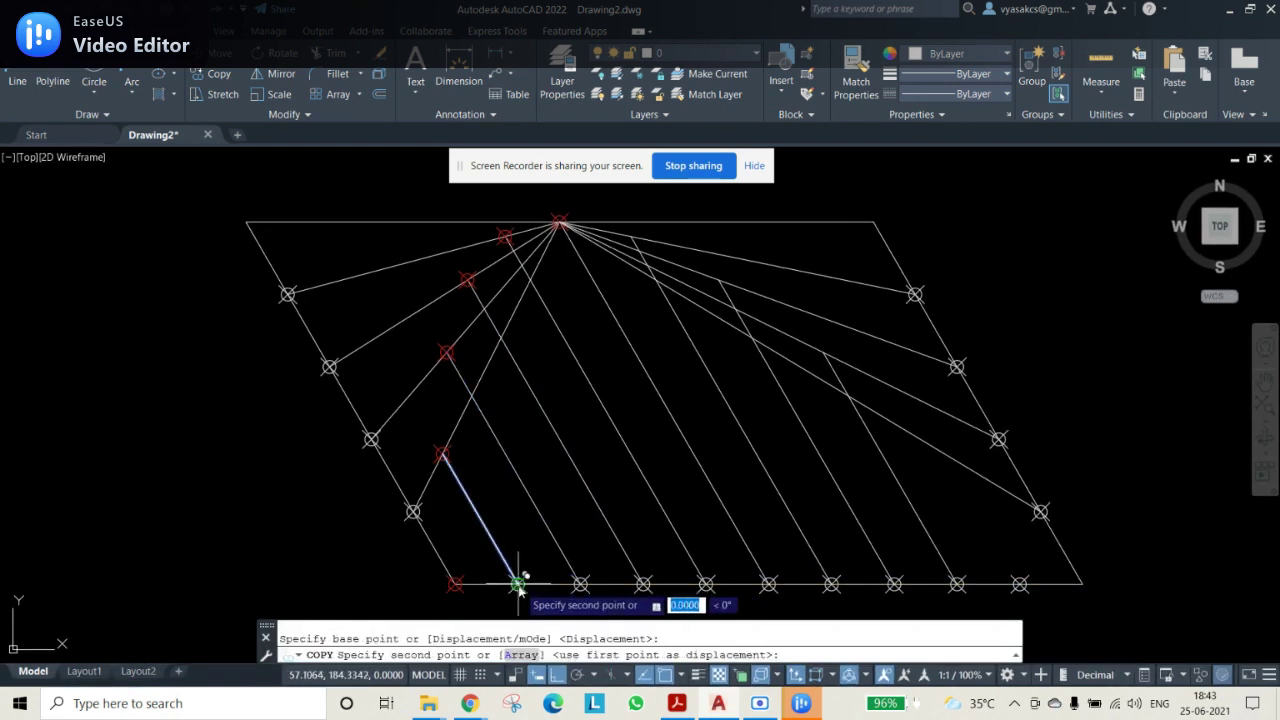
{"action": "left_click", "coordinate": [1021, 565]}
{"action": "key", "text": "Escape"}
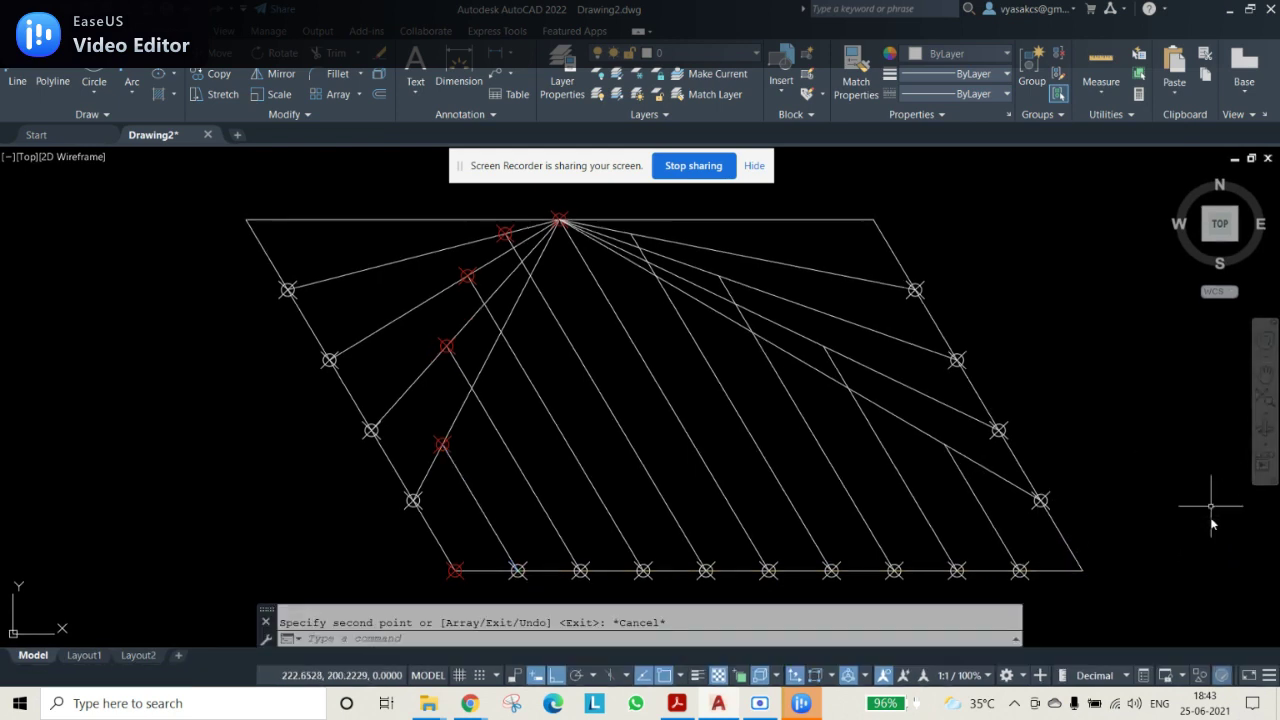
- Place points in red 205,32,39 at the upper ends of the four copied parallels and at the parallelogram's lower-right corner
{"action": "key", "text": "Return"}
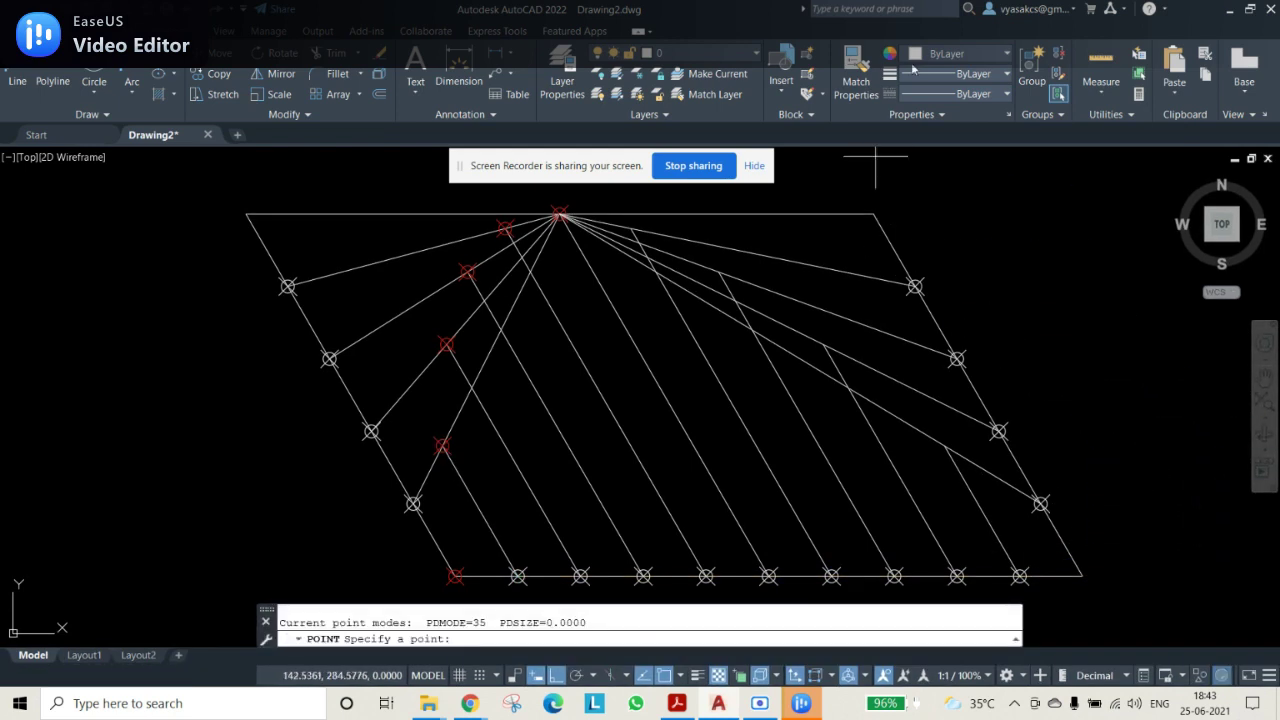
{"action": "left_click", "coordinate": [940, 53]}
{"action": "left_click", "coordinate": [958, 140]}
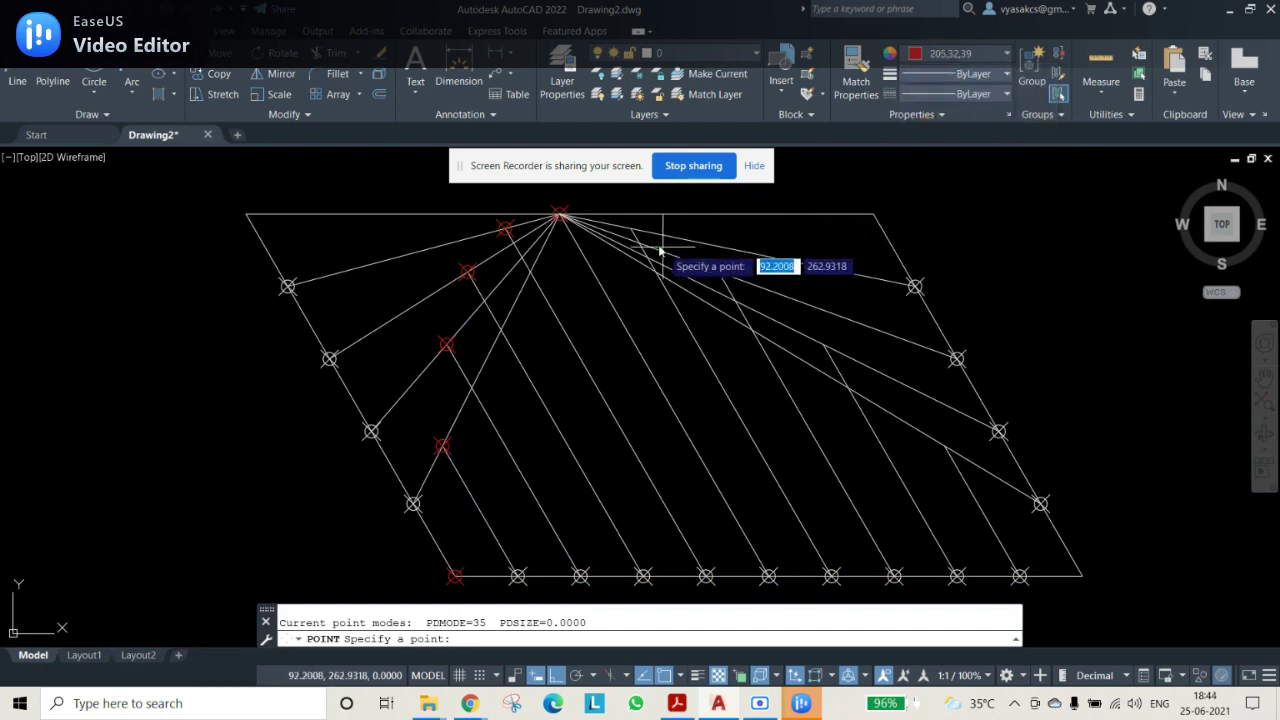
{"action": "left_click", "coordinate": [630, 230]}
{"action": "left_click", "coordinate": [720, 281]}
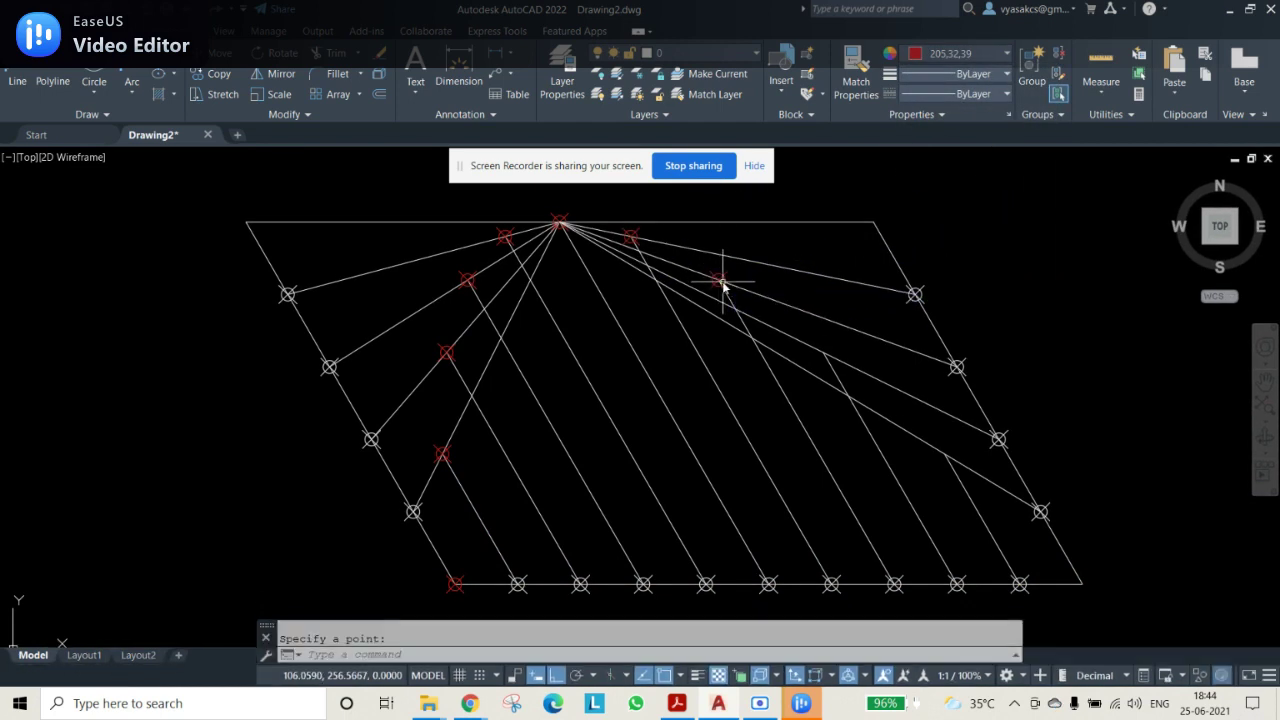
{"action": "left_click", "coordinate": [823, 349]}
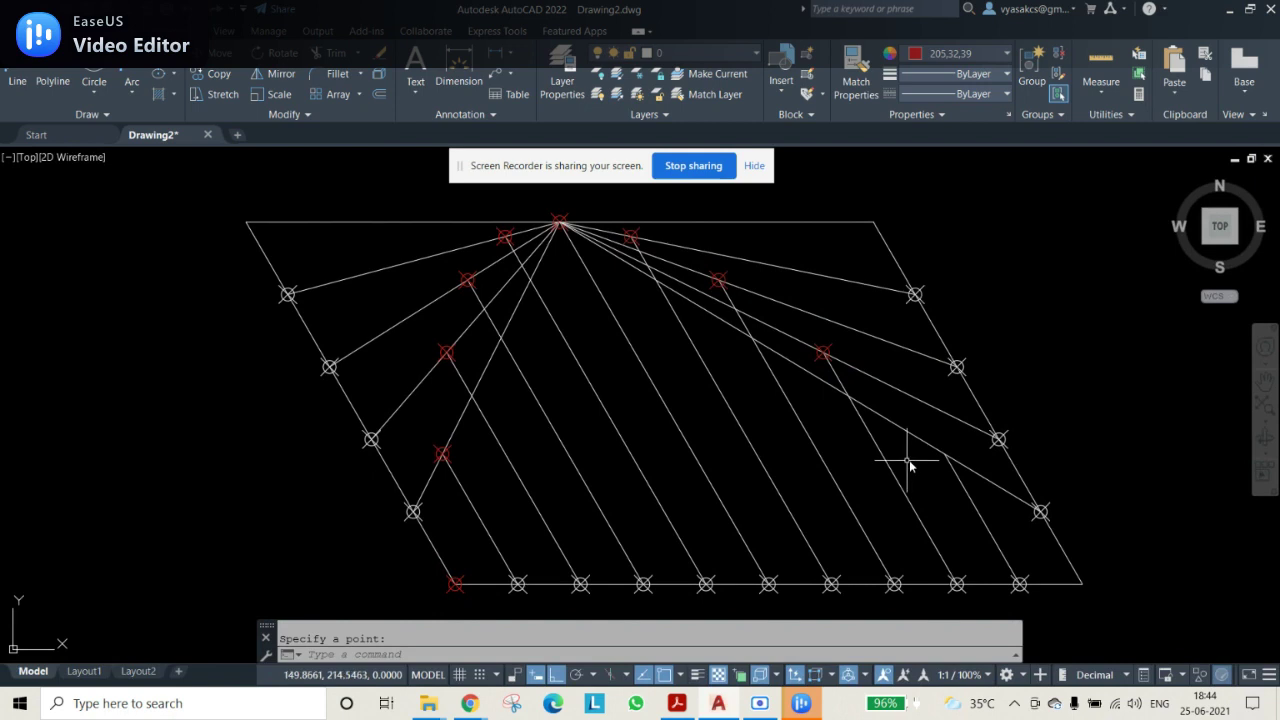
{"action": "left_click", "coordinate": [946, 454]}
{"action": "left_click", "coordinate": [1081, 584]}
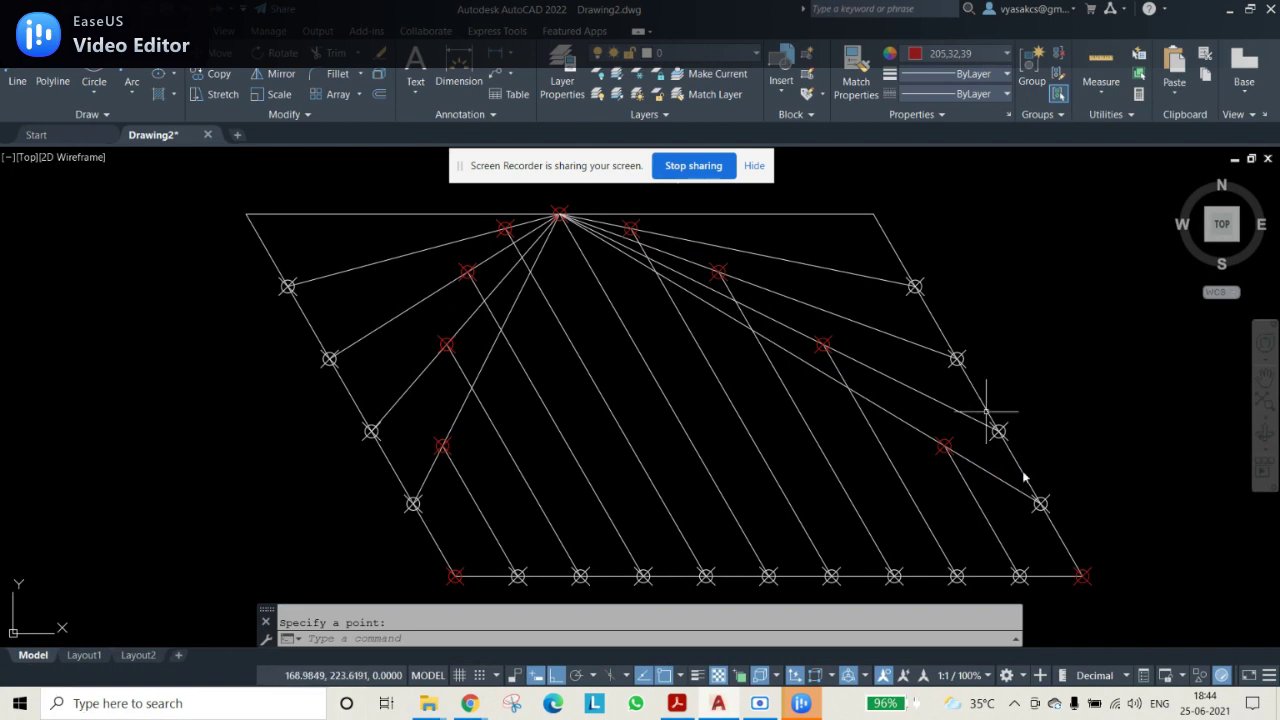
- Draw a polyline through all the red curve points, from the base's left corner over the top midpoint to its right corner
{"action": "left_click", "coordinate": [48, 77]}
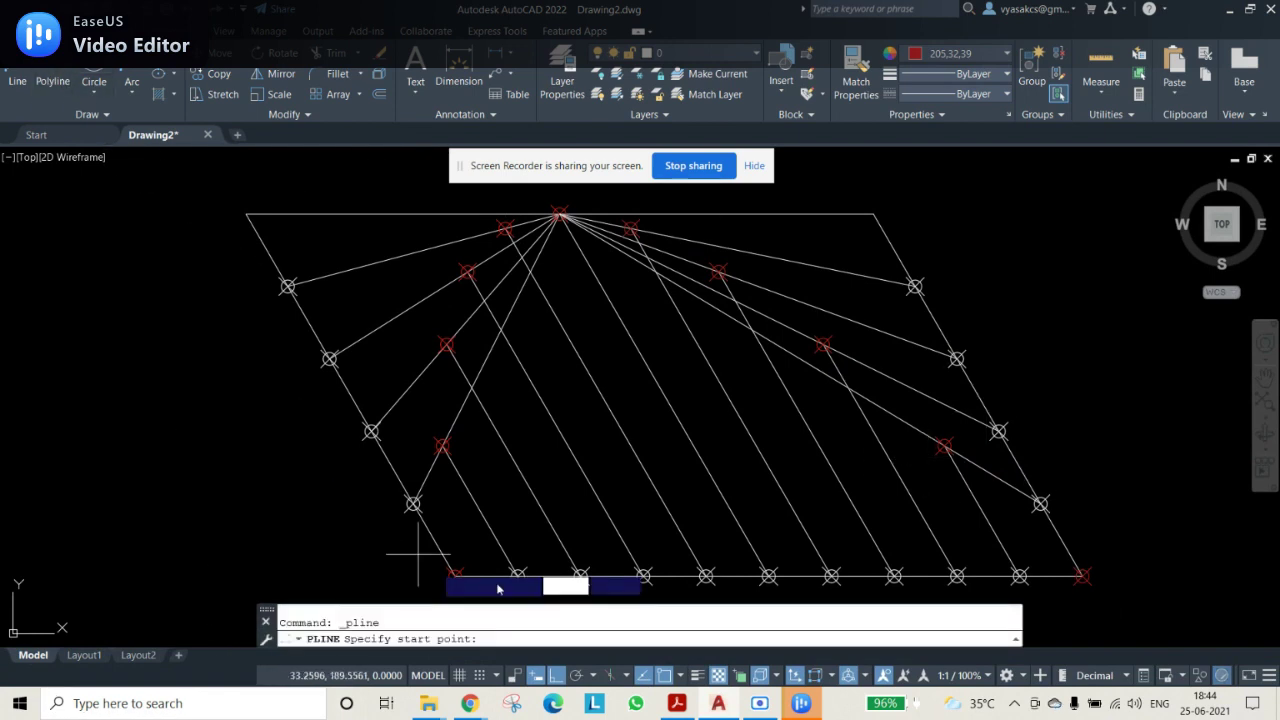
{"action": "left_click", "coordinate": [455, 575]}
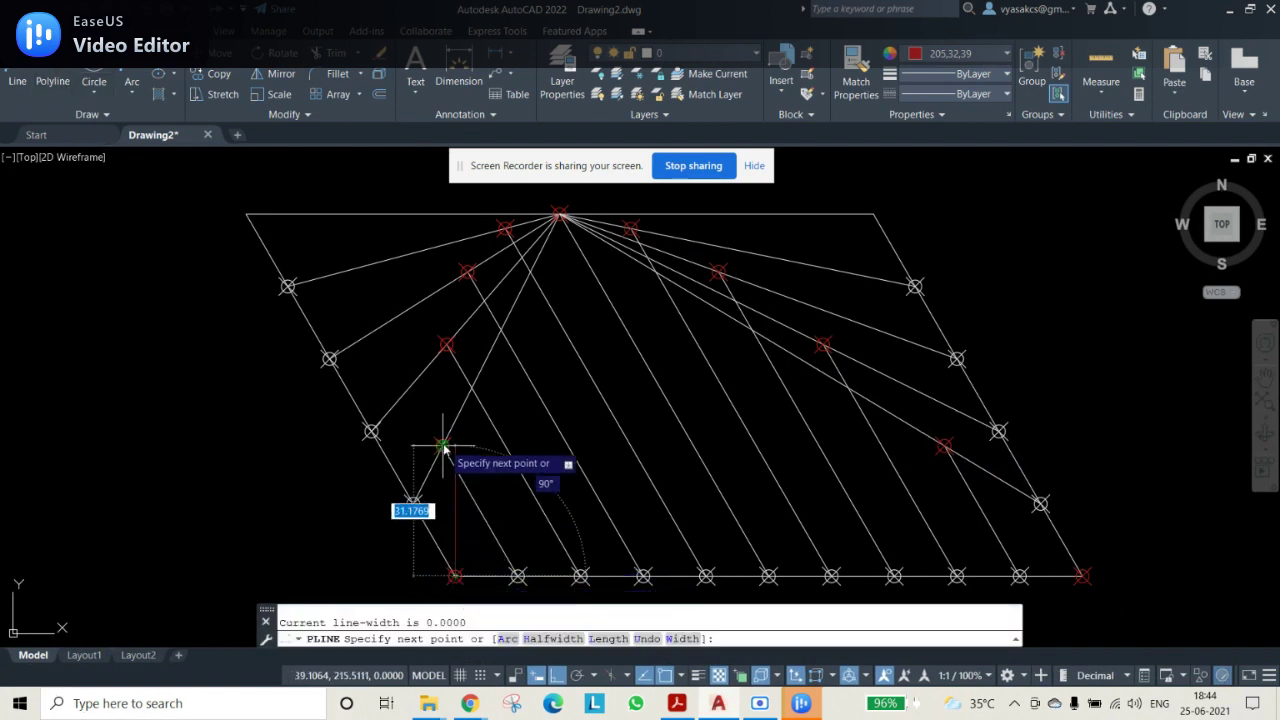
{"action": "left_click", "coordinate": [441, 445]}
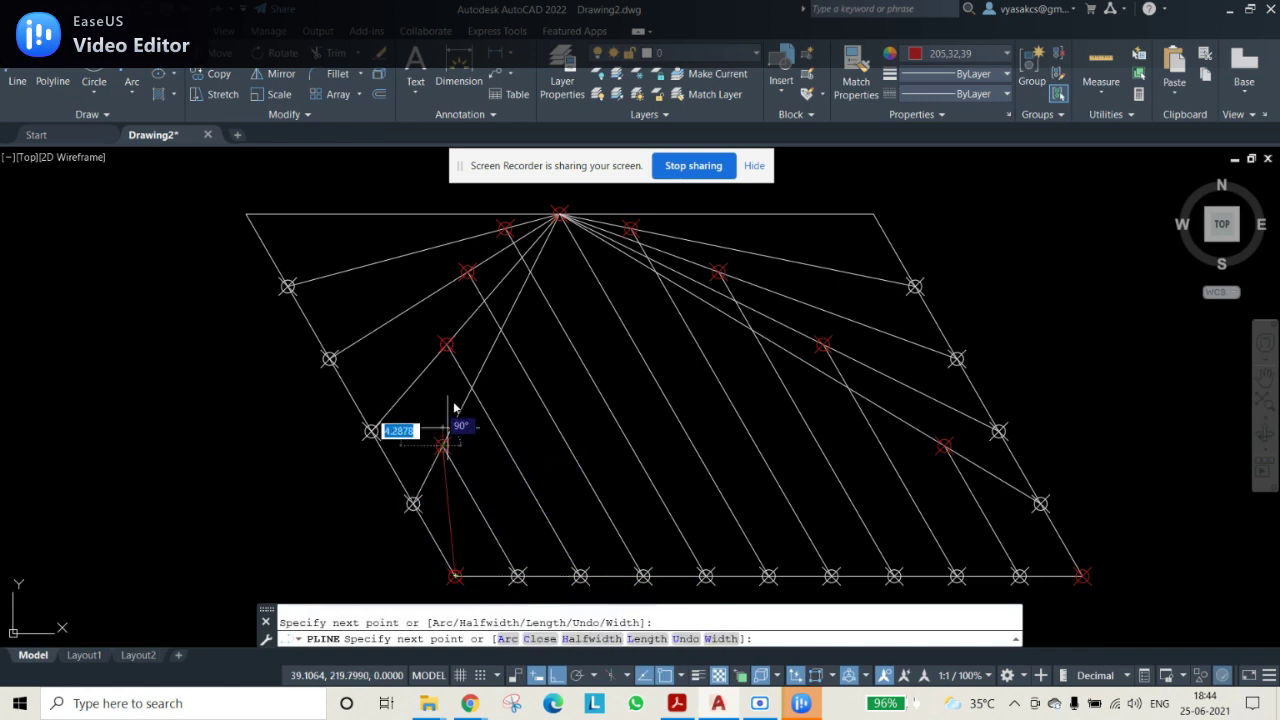
{"action": "left_click", "coordinate": [446, 344]}
{"action": "left_click", "coordinate": [467, 272]}
{"action": "left_click", "coordinate": [505, 228]}
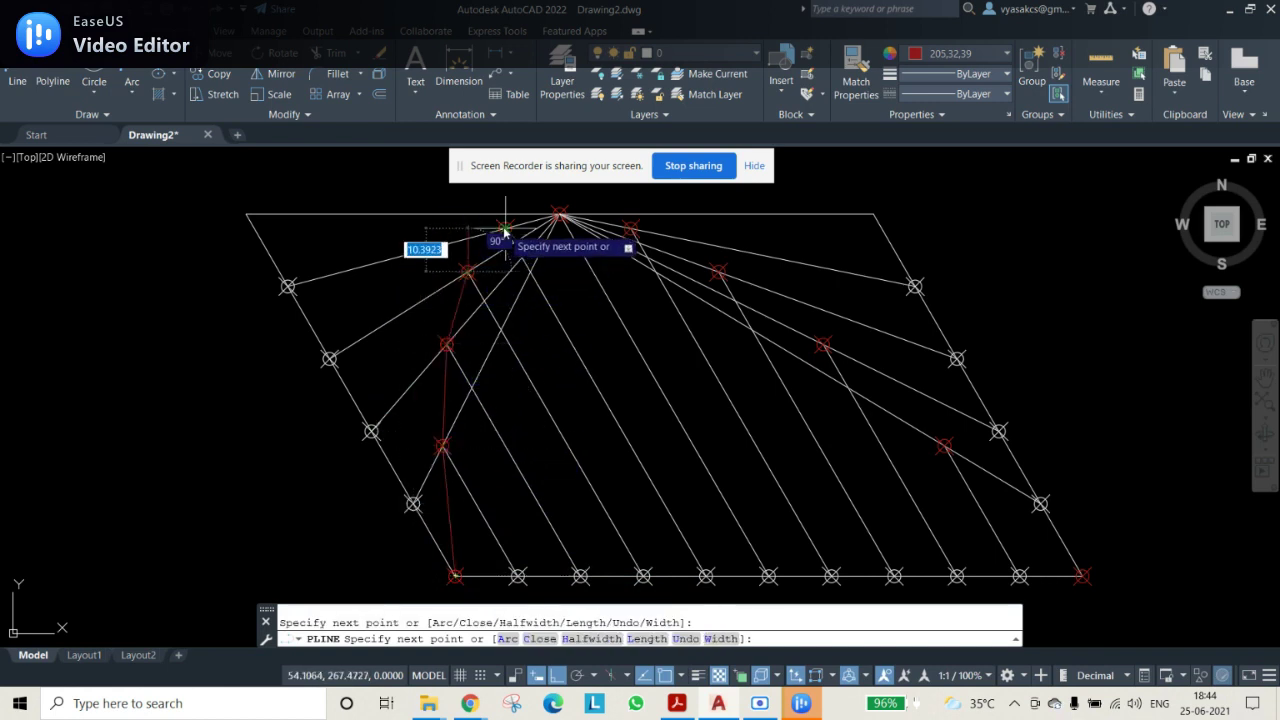
{"action": "left_click", "coordinate": [560, 215]}
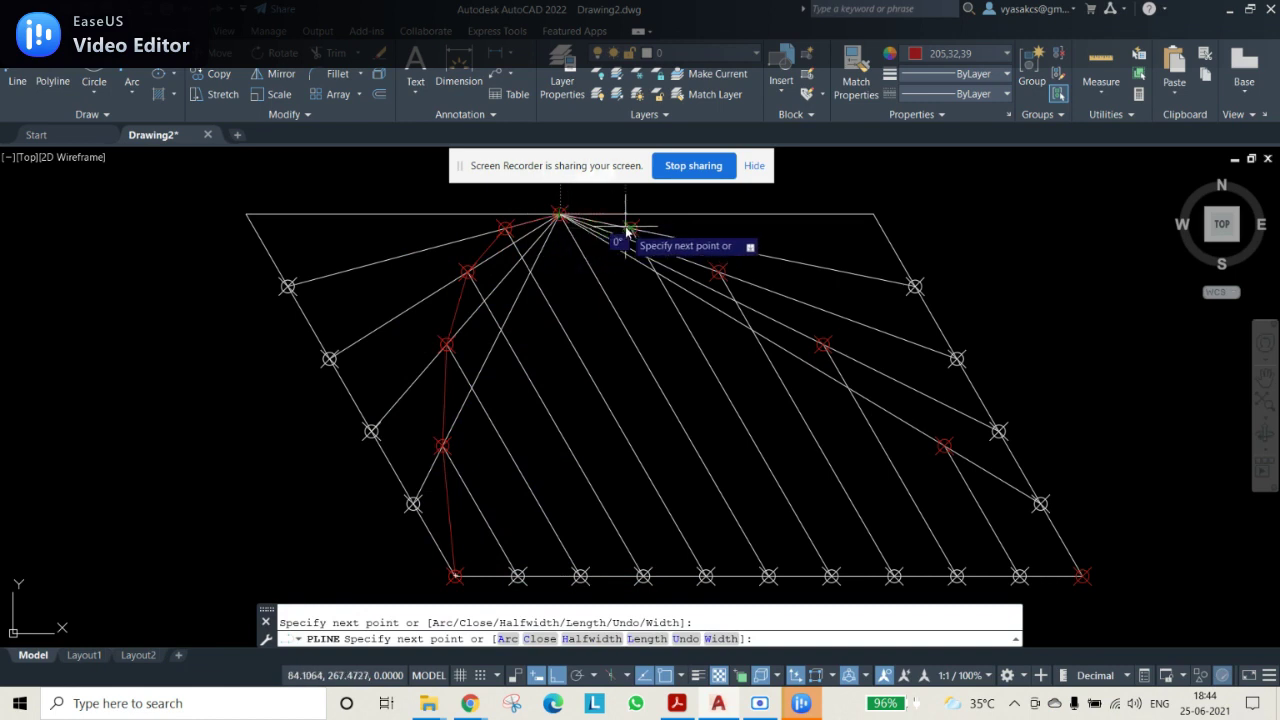
{"action": "left_click", "coordinate": [718, 272]}
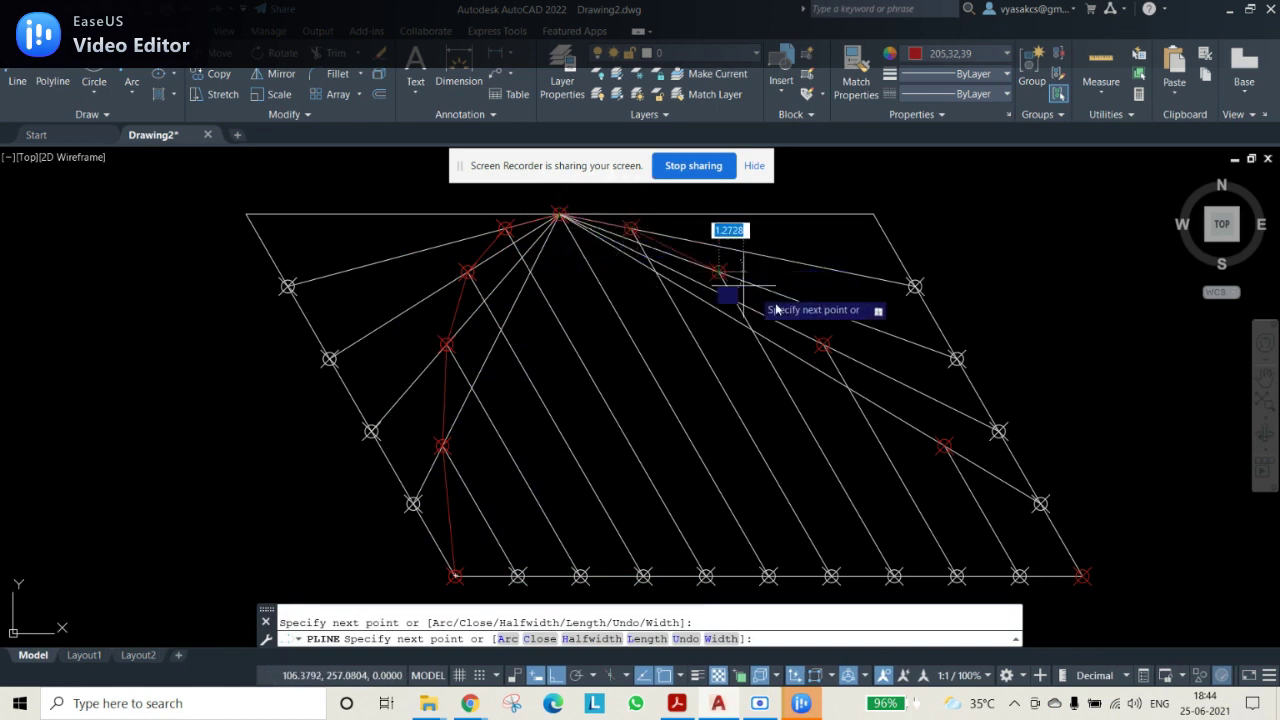
{"action": "left_click", "coordinate": [822, 346]}
{"action": "left_click", "coordinate": [945, 446]}
{"action": "left_click", "coordinate": [1082, 576]}
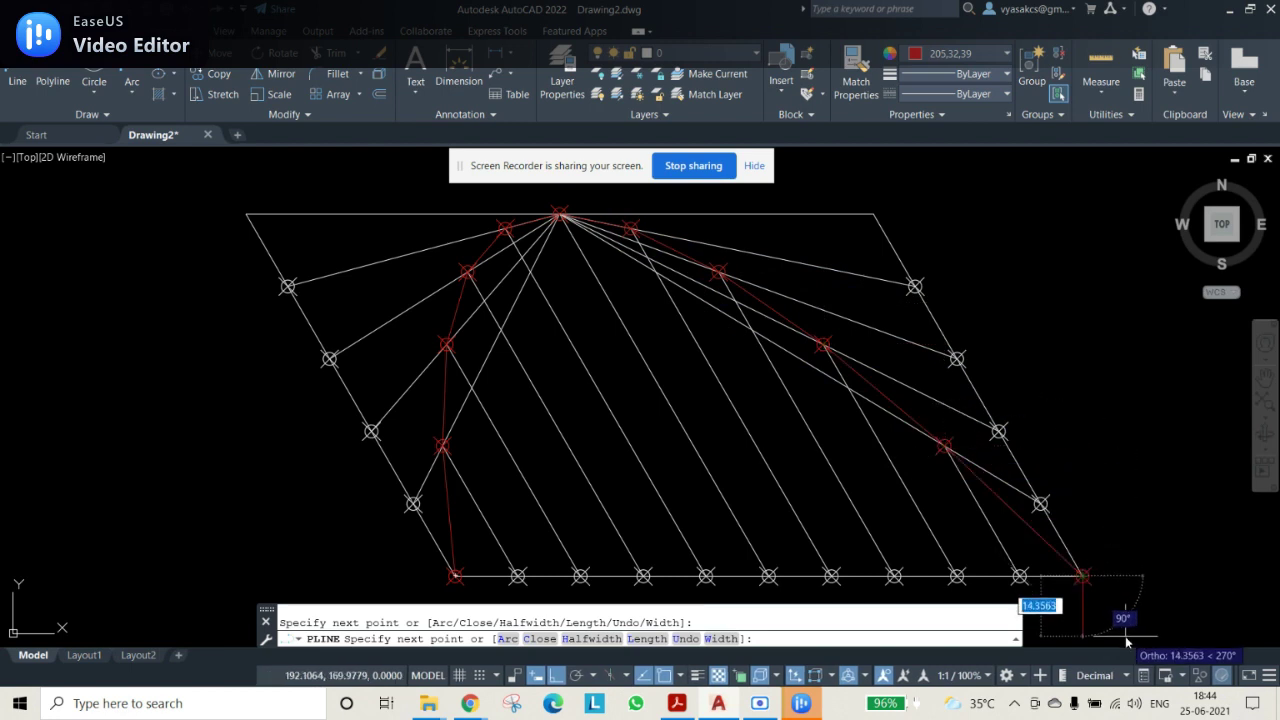
{"action": "key", "text": "Escape"}
- Smooth the red polyline into a curve with the Fit option of PEDIT
{"action": "type", "text": "PE"}
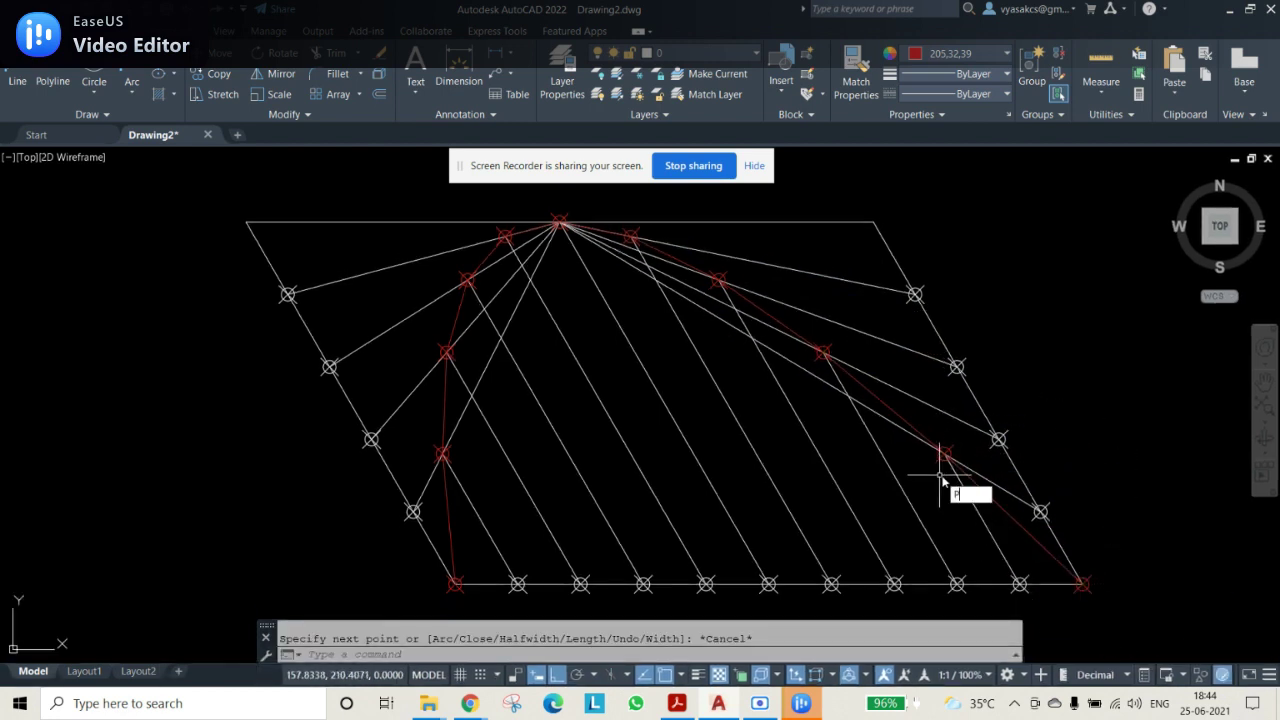
{"action": "key", "text": "Return"}
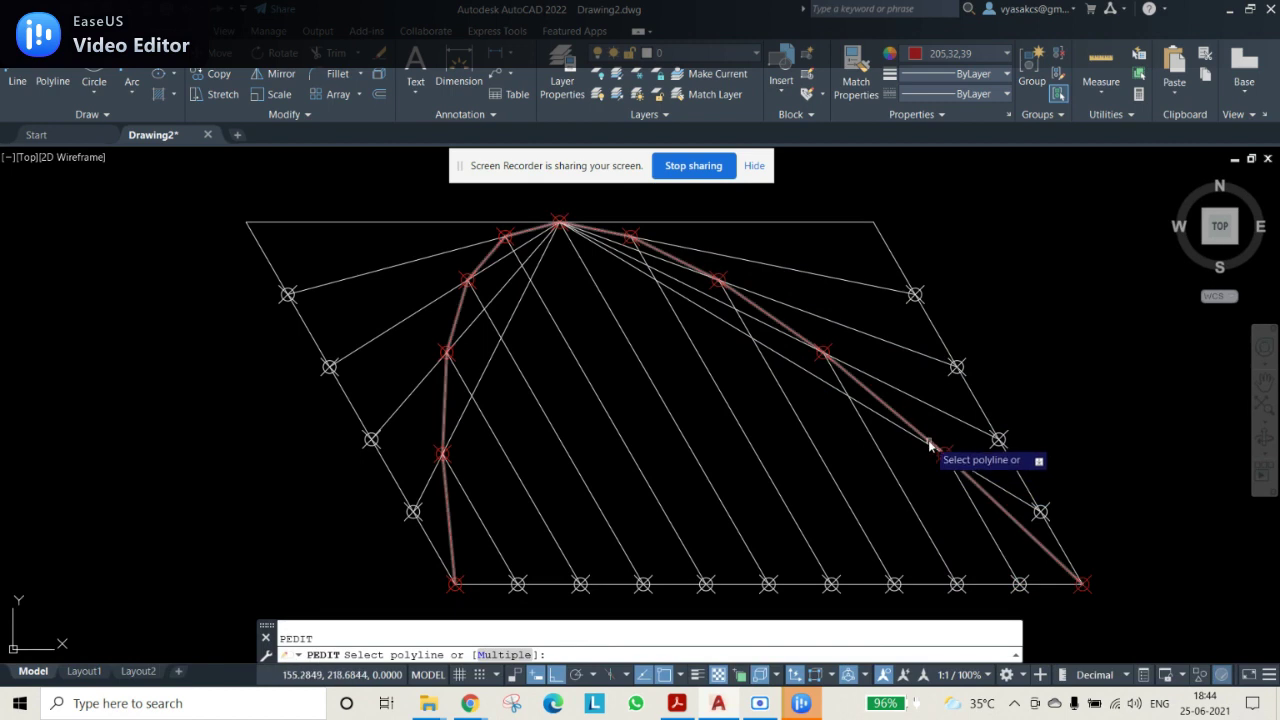
{"action": "left_click", "coordinate": [930, 447]}
{"action": "left_click", "coordinate": [983, 556]}
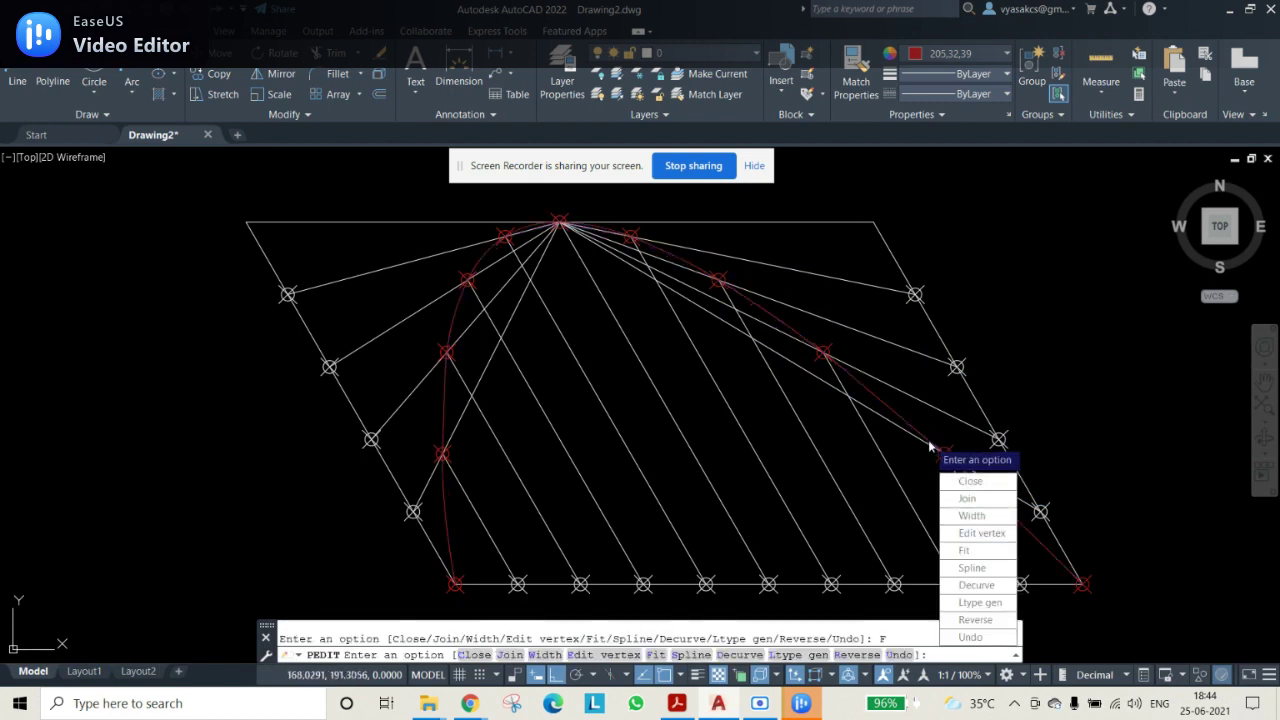
{"action": "key", "text": "Escape"}
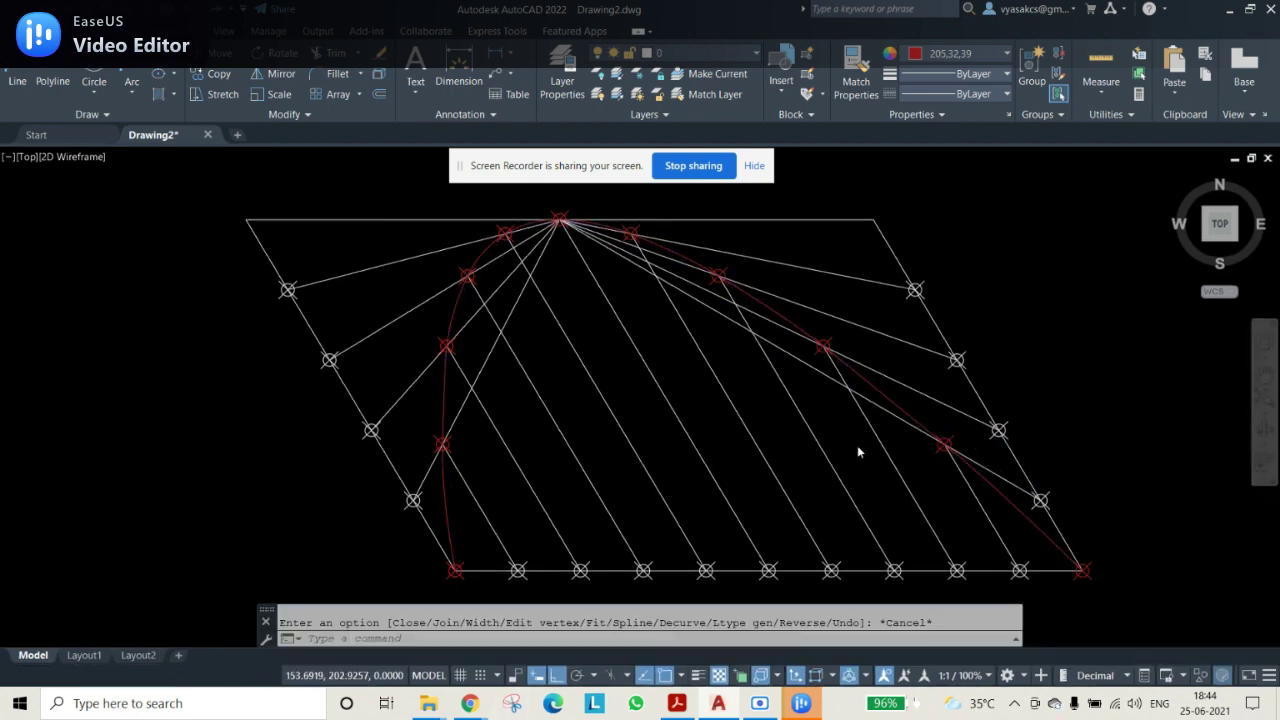
- Set the fitted red curve's lineweight to 0.50 mm and turn on lineweight display
{"action": "left_click", "coordinate": [449, 323]}
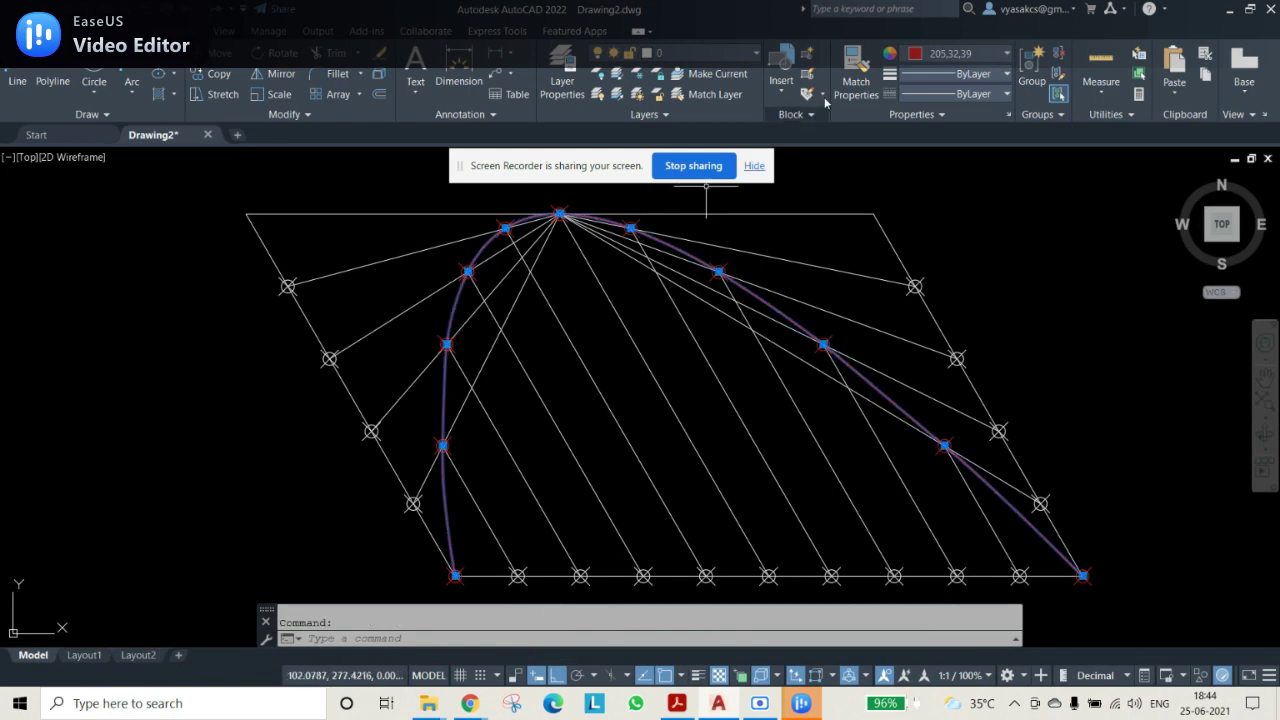
{"action": "left_click", "coordinate": [948, 74]}
{"action": "scroll", "coordinate": [962, 254], "scroll_direction": "down", "scroll_amount": 1}
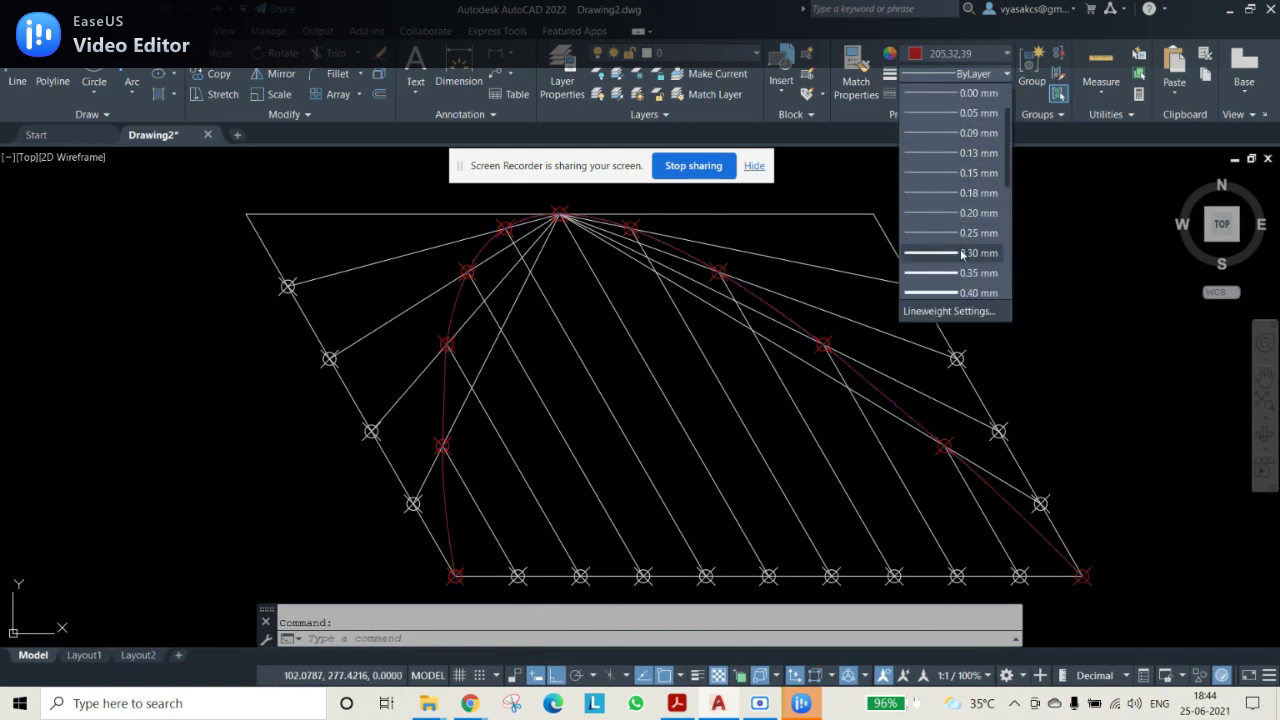
{"action": "left_click", "coordinate": [964, 258]}
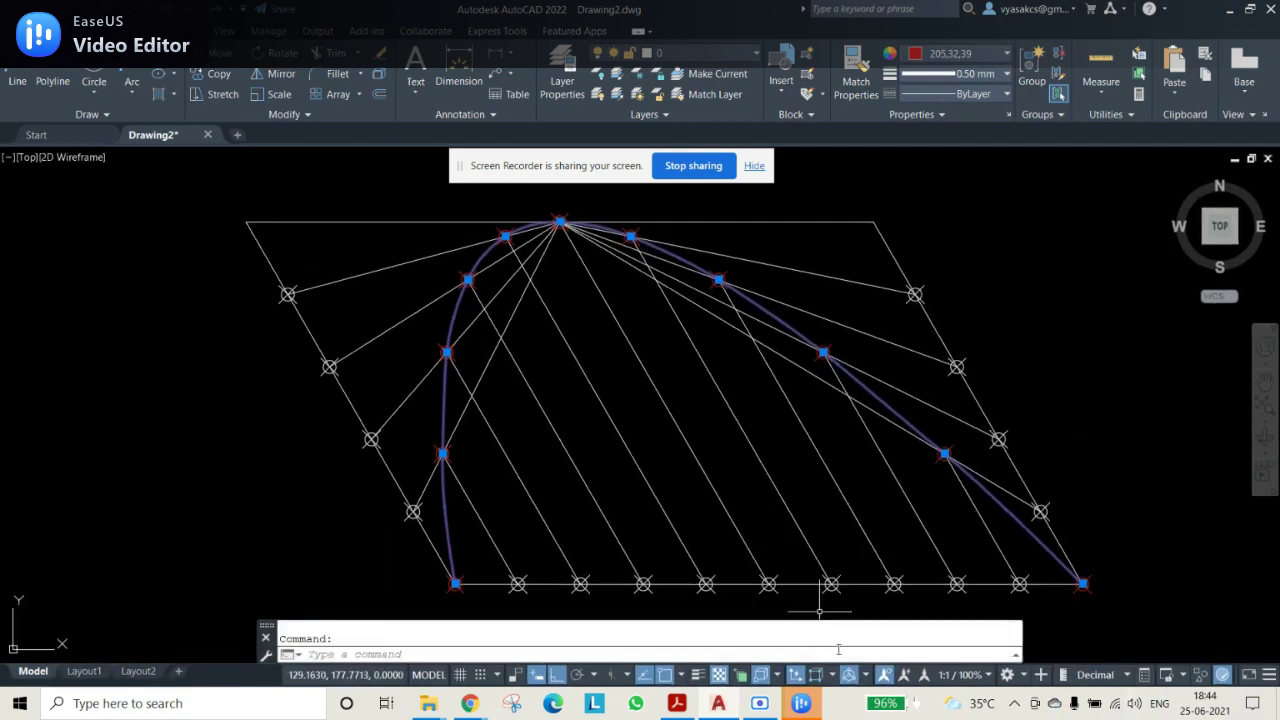
{"action": "left_click", "coordinate": [700, 676]}
{"action": "key", "text": "Escape"}
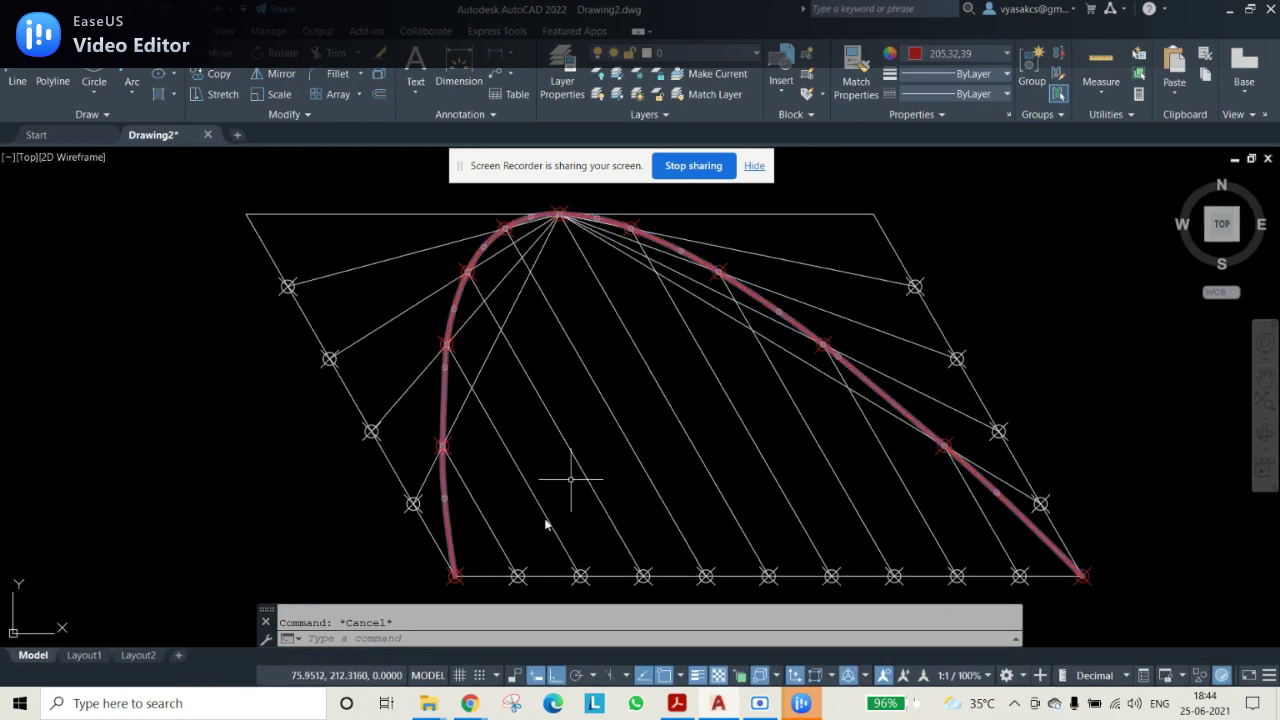
{"action": "scroll", "coordinate": [674, 551], "scroll_direction": "down", "scroll_amount": 2}
{"action": "middle_click_drag", "start_coordinate": [695, 512], "coordinate": [683, 420]}
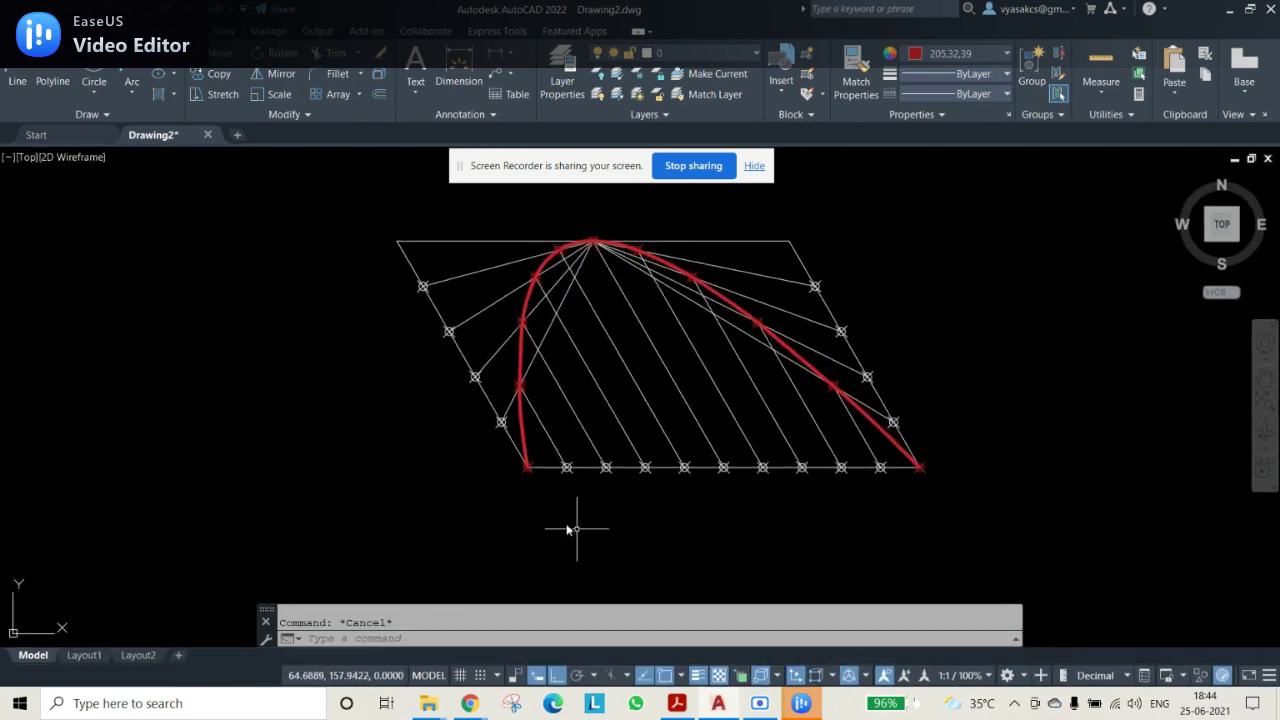
{"action": "left_click", "coordinate": [459, 81]}
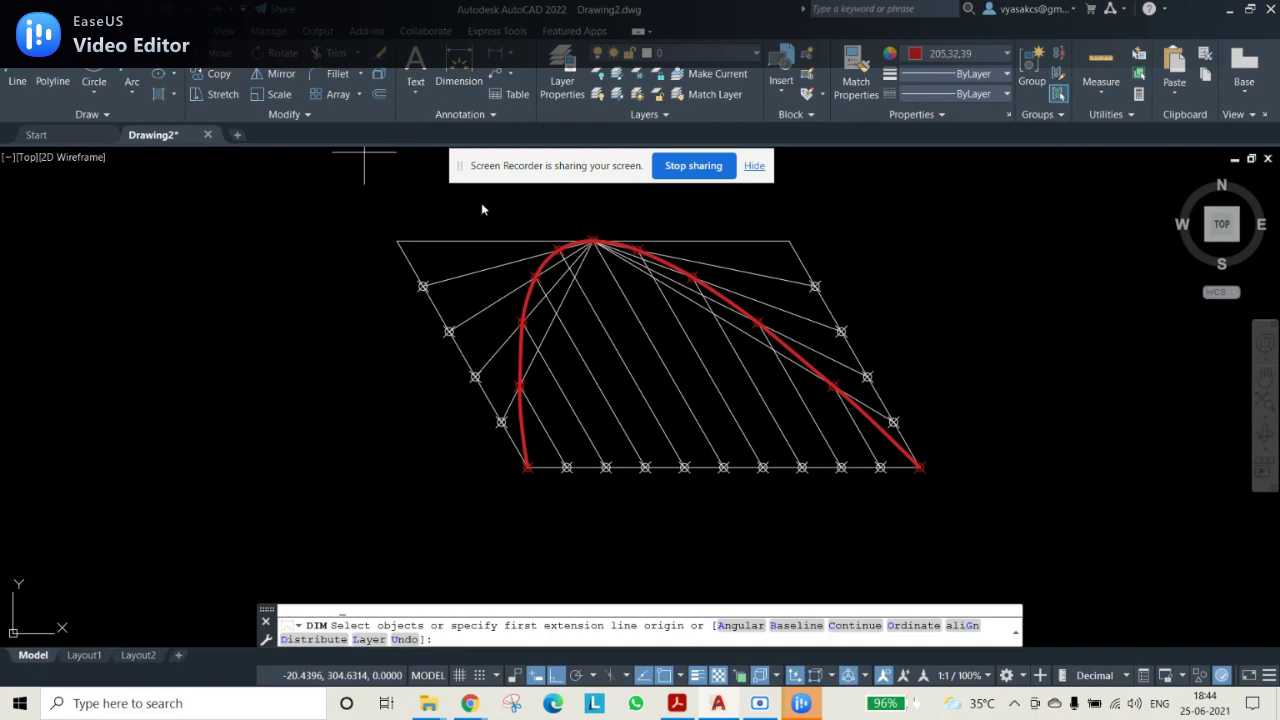
{"action": "left_click", "coordinate": [527, 467]}
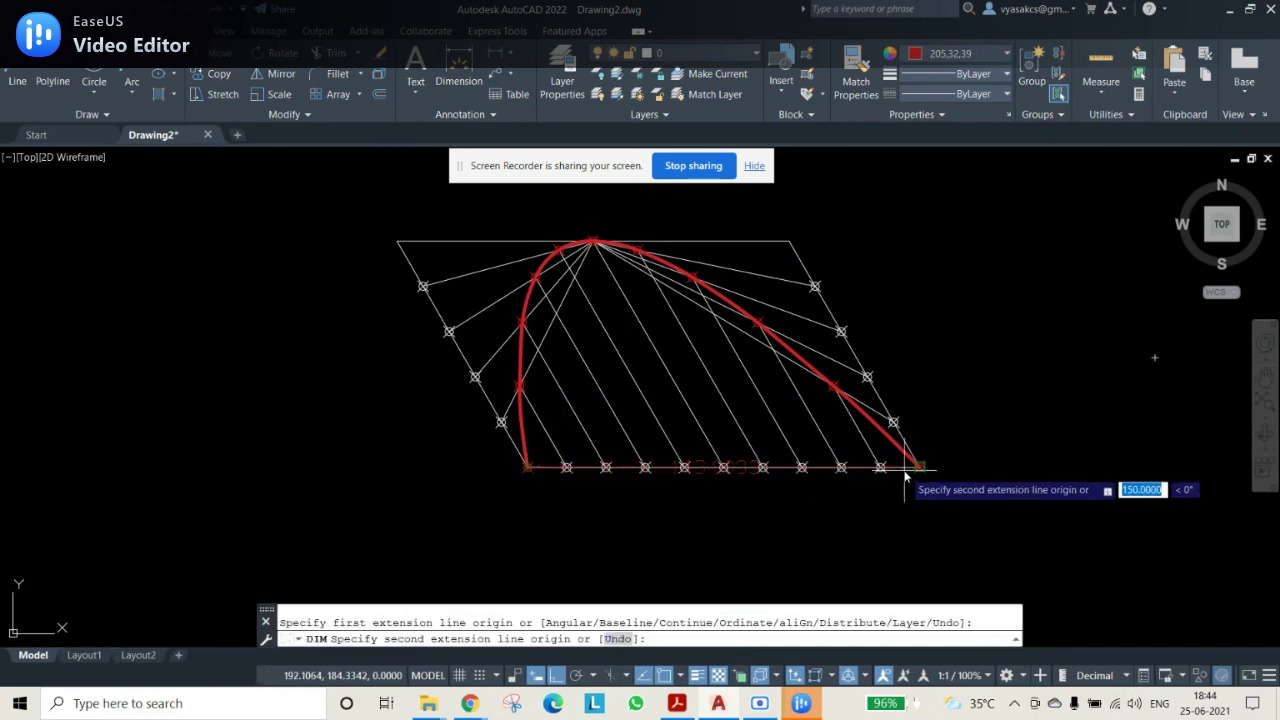
{"action": "key", "text": "Escape"}
- Reset the current colour to ByLayer and dimension the base between its two corners, placing the dimension line below it
{"action": "left_click", "coordinate": [962, 55]}
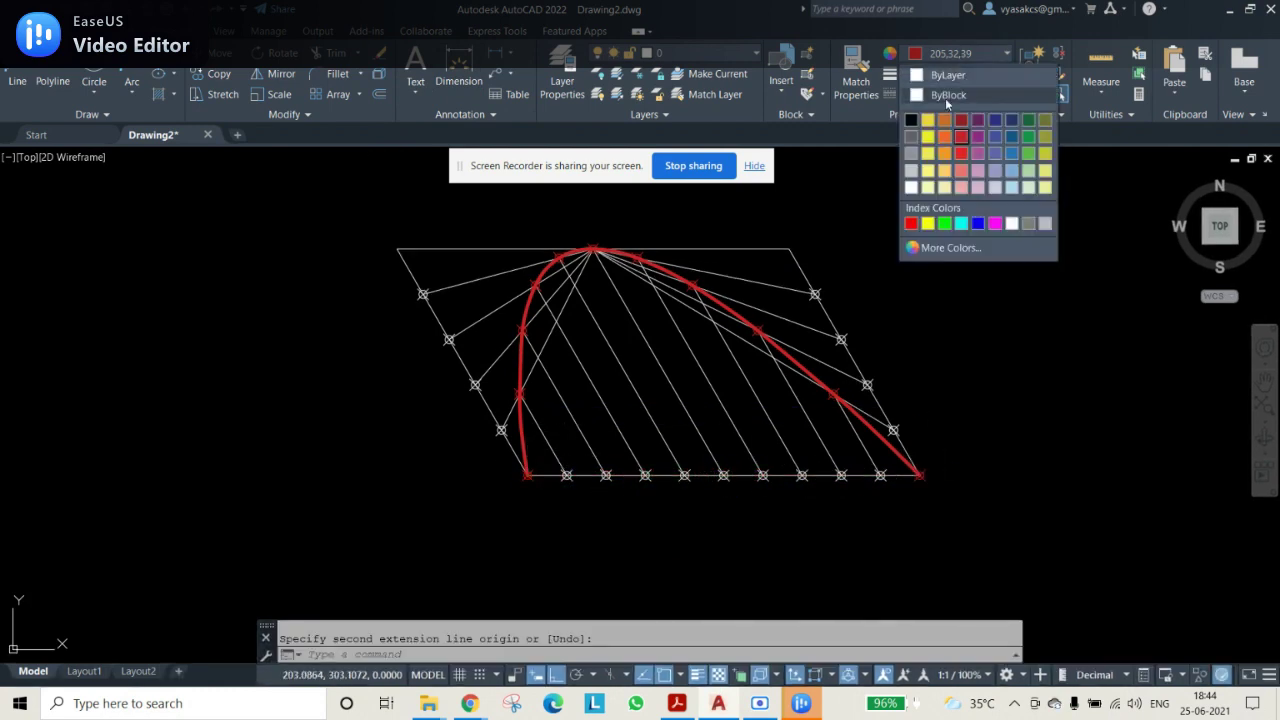
{"action": "left_click", "coordinate": [945, 72]}
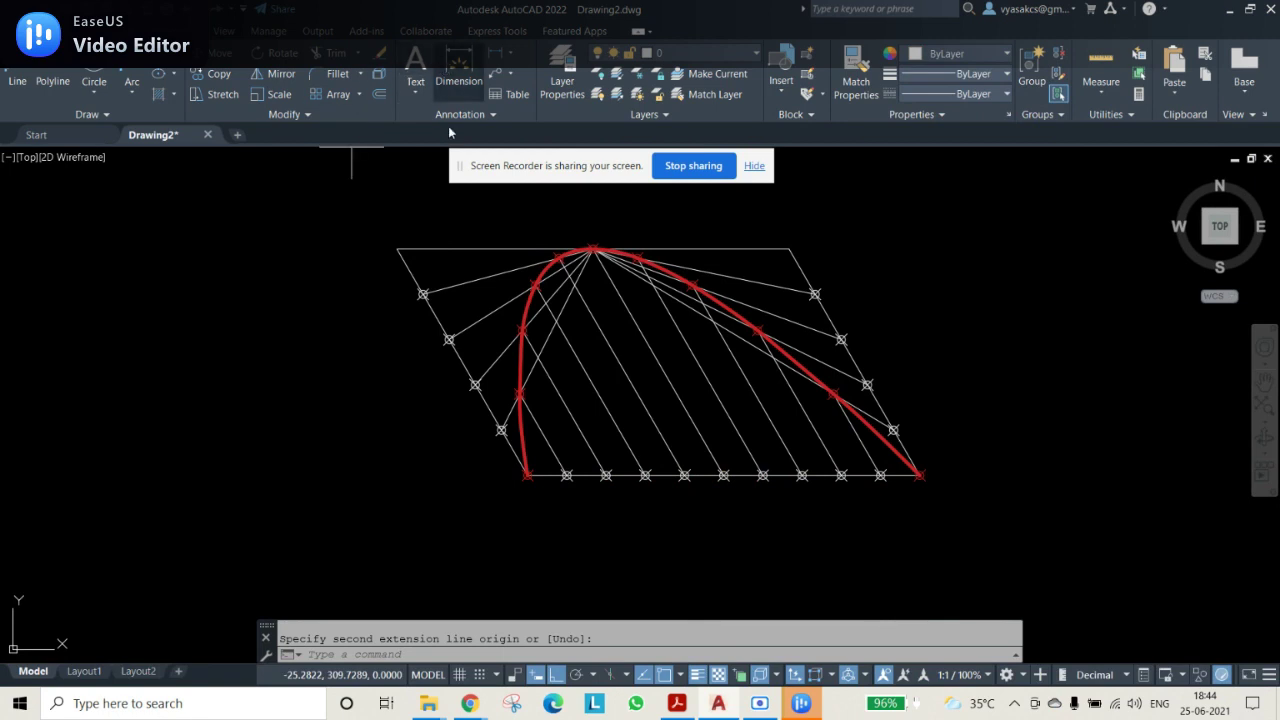
{"action": "key", "text": "Return"}
{"action": "left_click", "coordinate": [527, 474]}
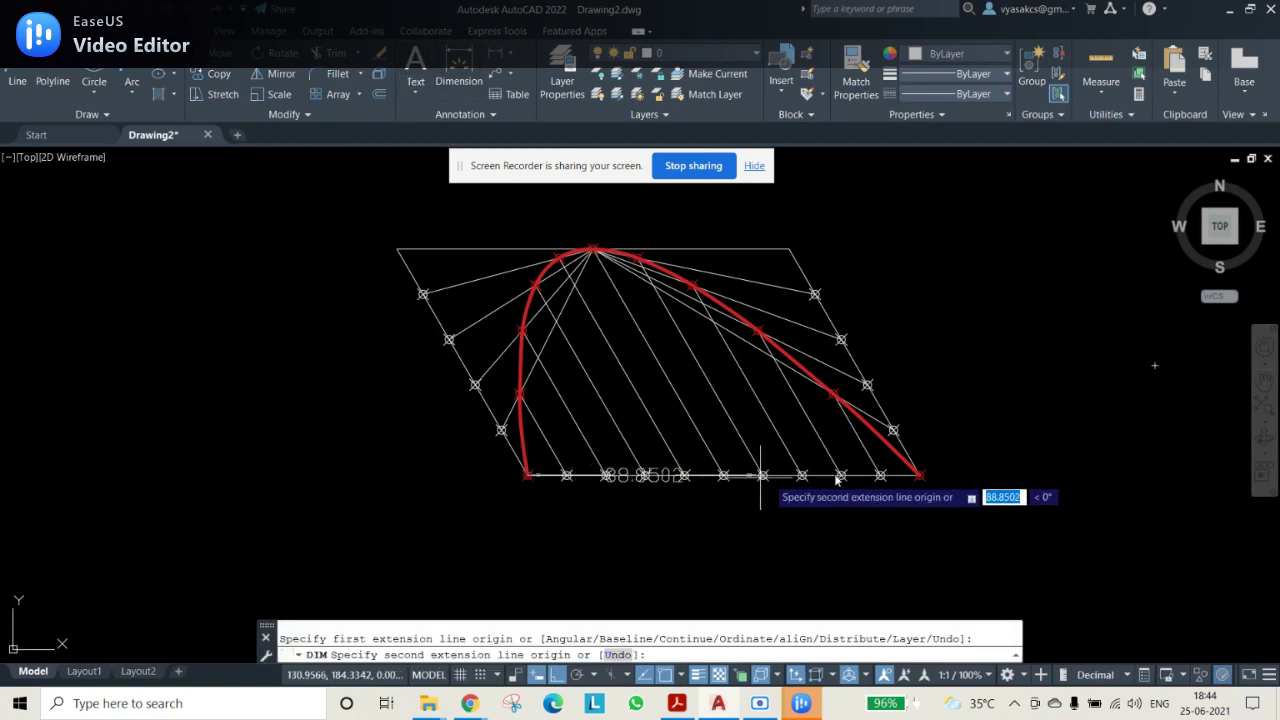
{"action": "left_click", "coordinate": [918, 475]}
{"action": "left_click", "coordinate": [910, 531]}
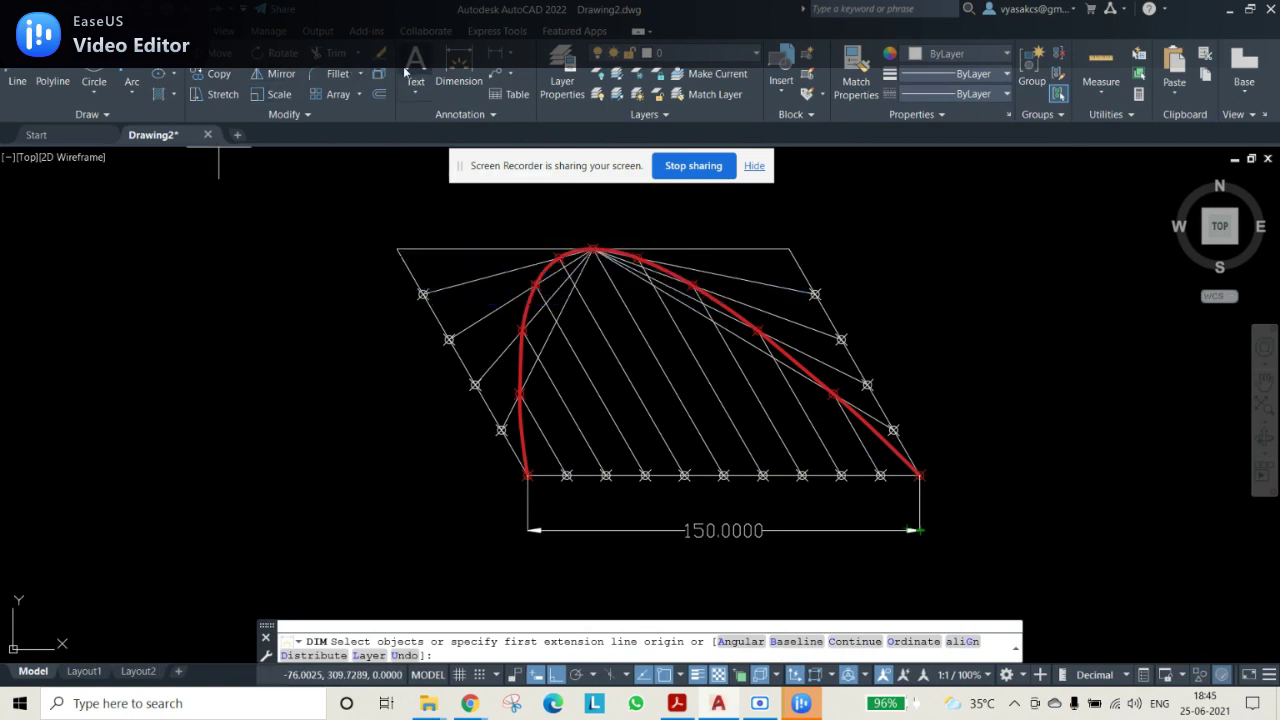
- Try to dimension the parallelogram's right side between its upper and lower corners, and erase the resulting vertical dimension
{"action": "left_click", "coordinate": [790, 249]}
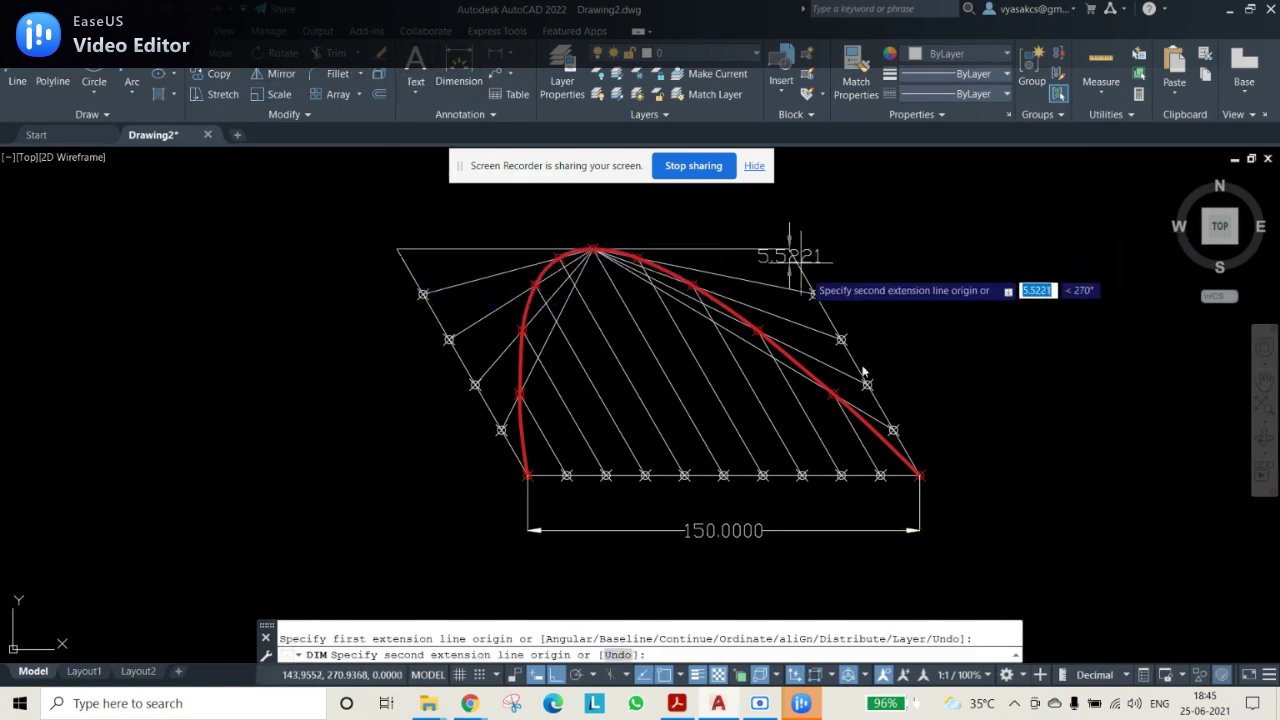
{"action": "left_click", "coordinate": [920, 472]}
{"action": "left_click", "coordinate": [1018, 450]}
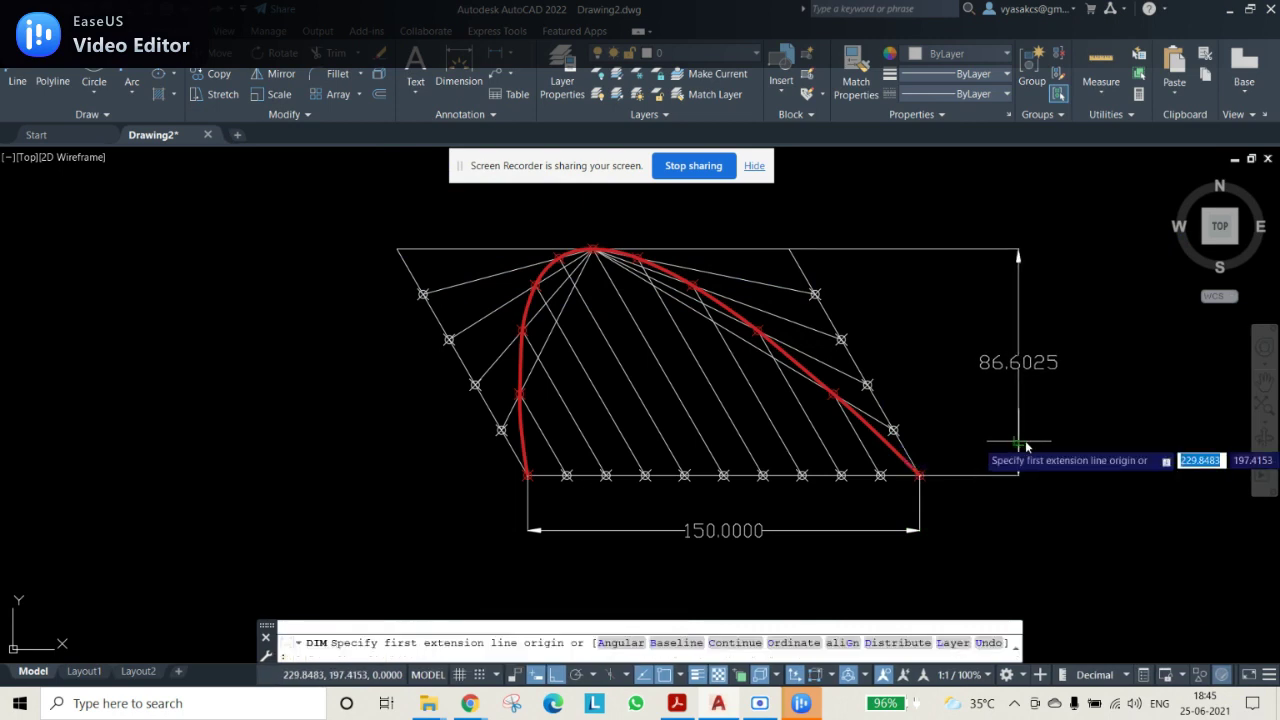
{"action": "key", "text": "Return"}
{"action": "left_click", "coordinate": [1014, 354]}
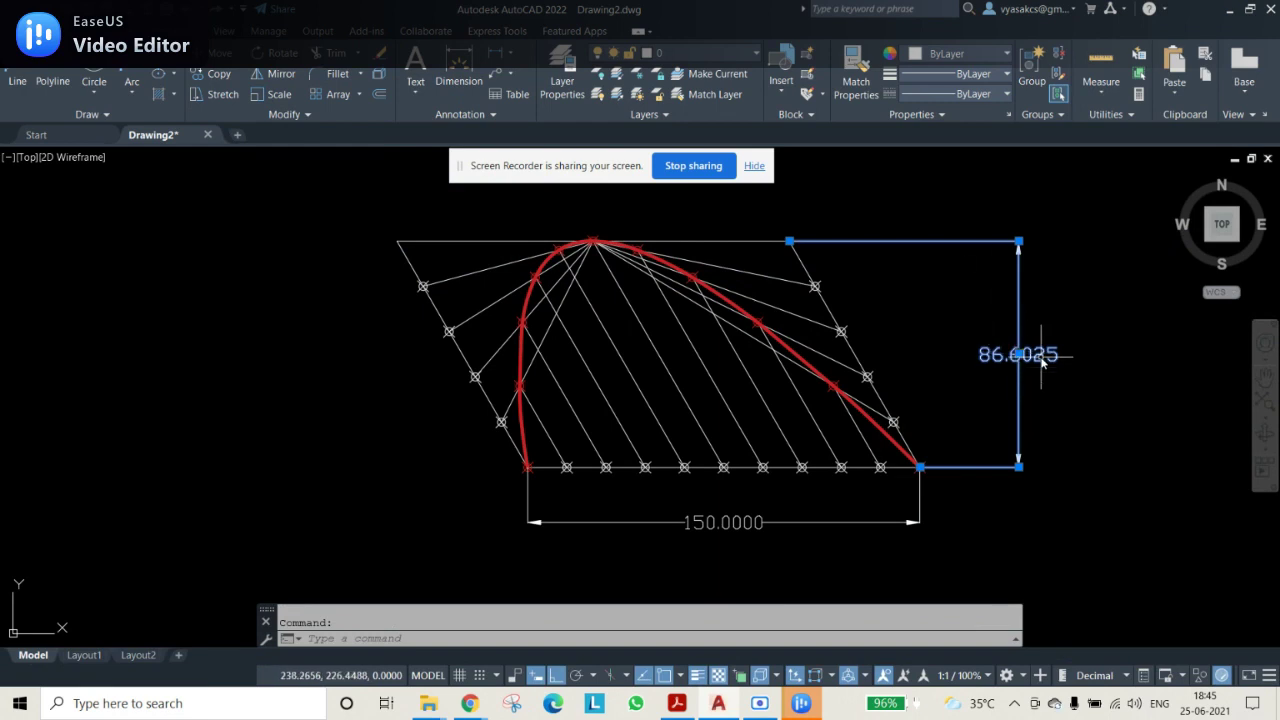
{"action": "key", "text": "Delete"}
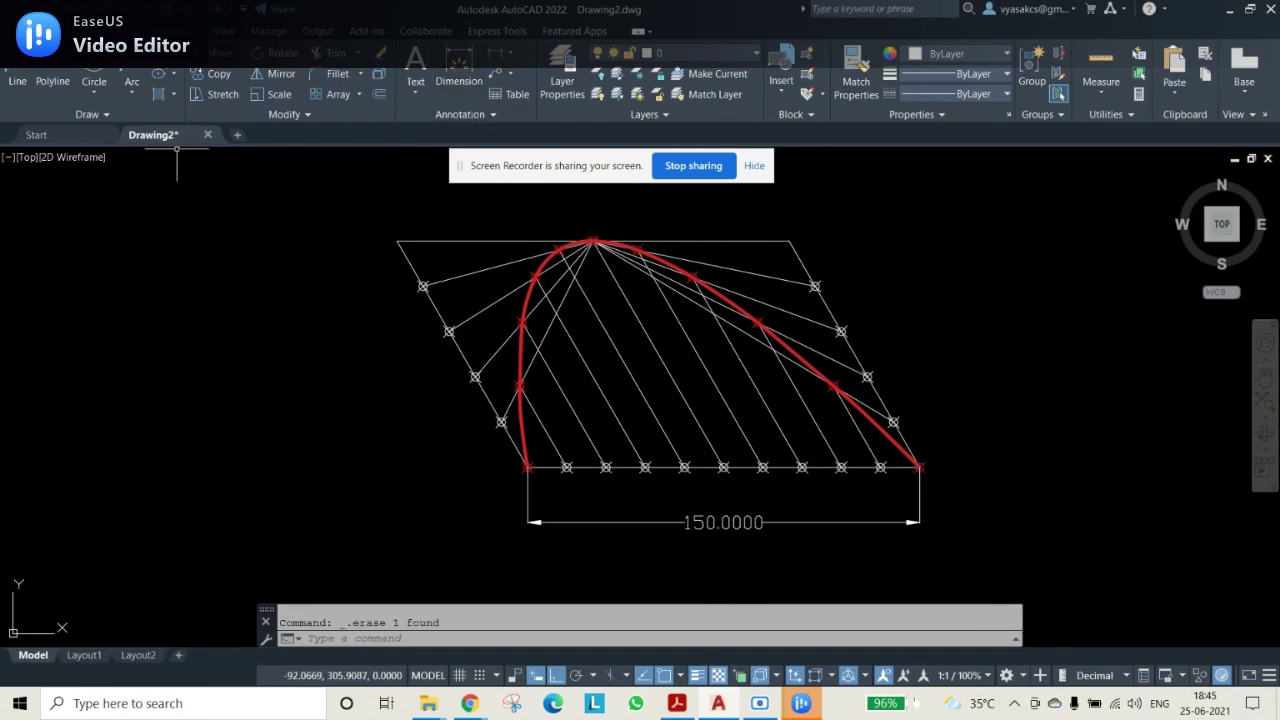
- Add an aligned dimension to the parallelogram's right side between its upper and lower corners, placing the dimension line outside the figure
{"action": "left_click", "coordinate": [368, 94]}
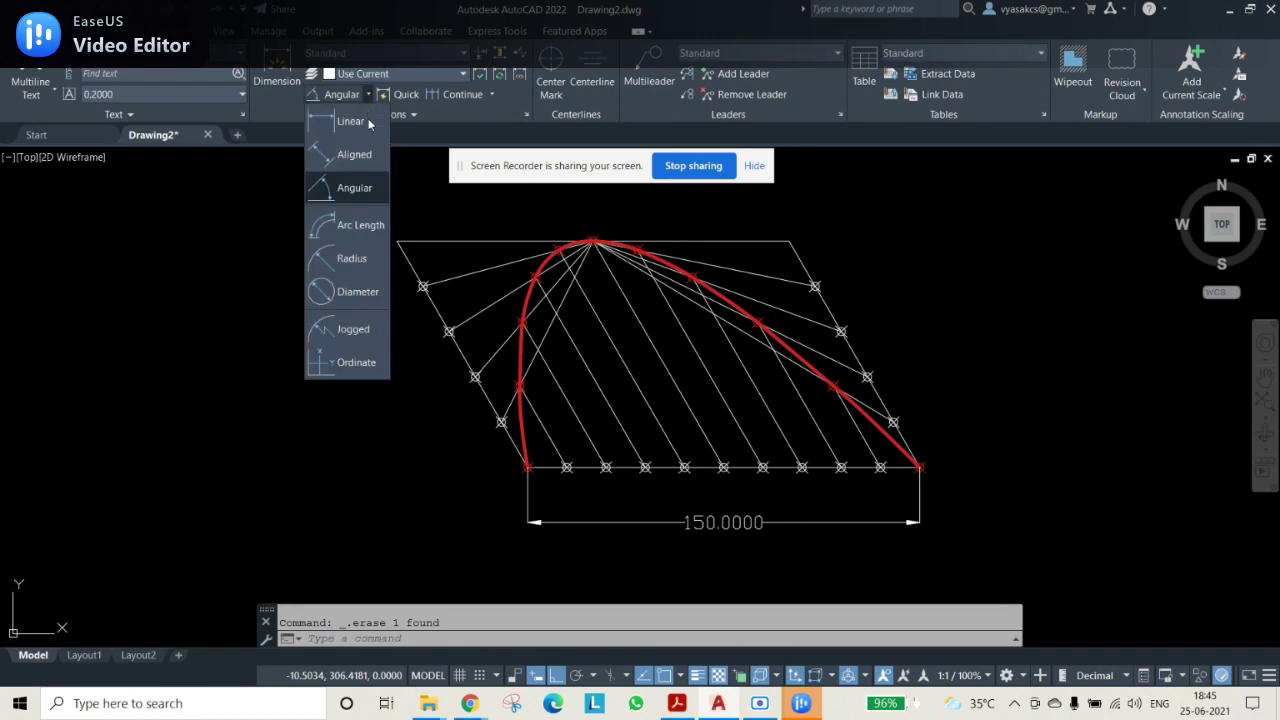
{"action": "left_click", "coordinate": [365, 155]}
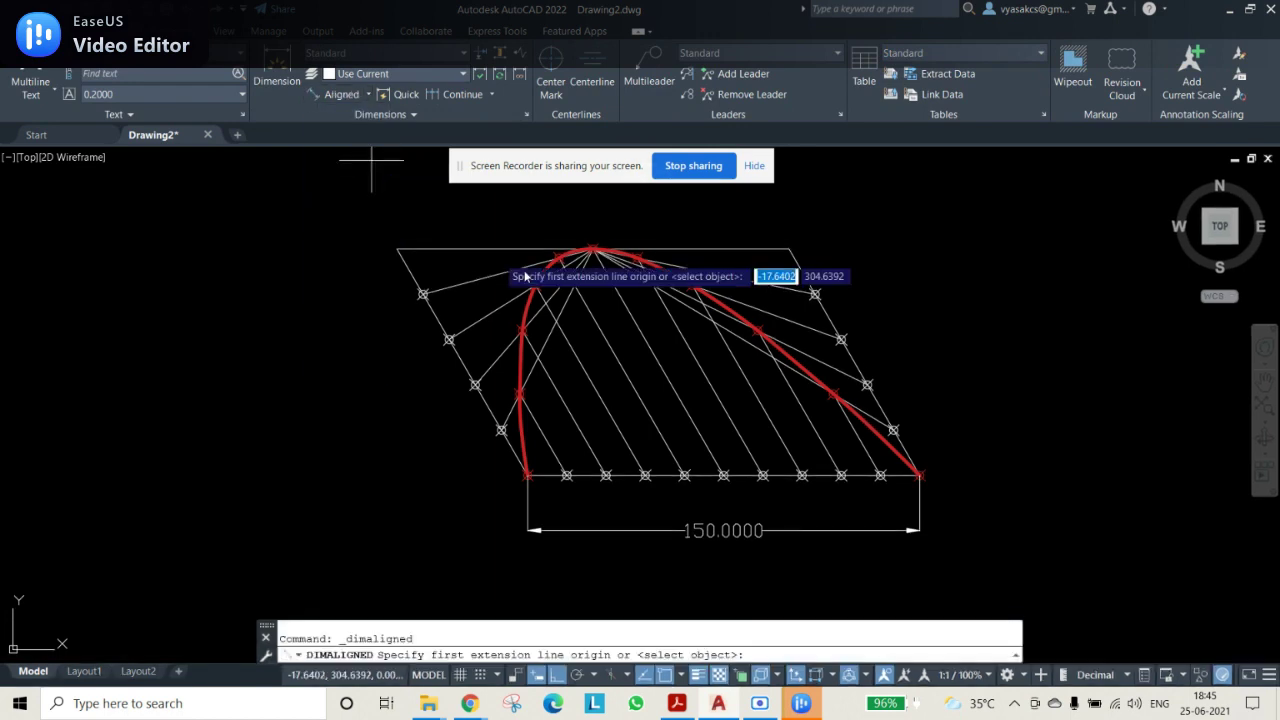
{"action": "left_click", "coordinate": [790, 251]}
{"action": "left_click", "coordinate": [905, 478]}
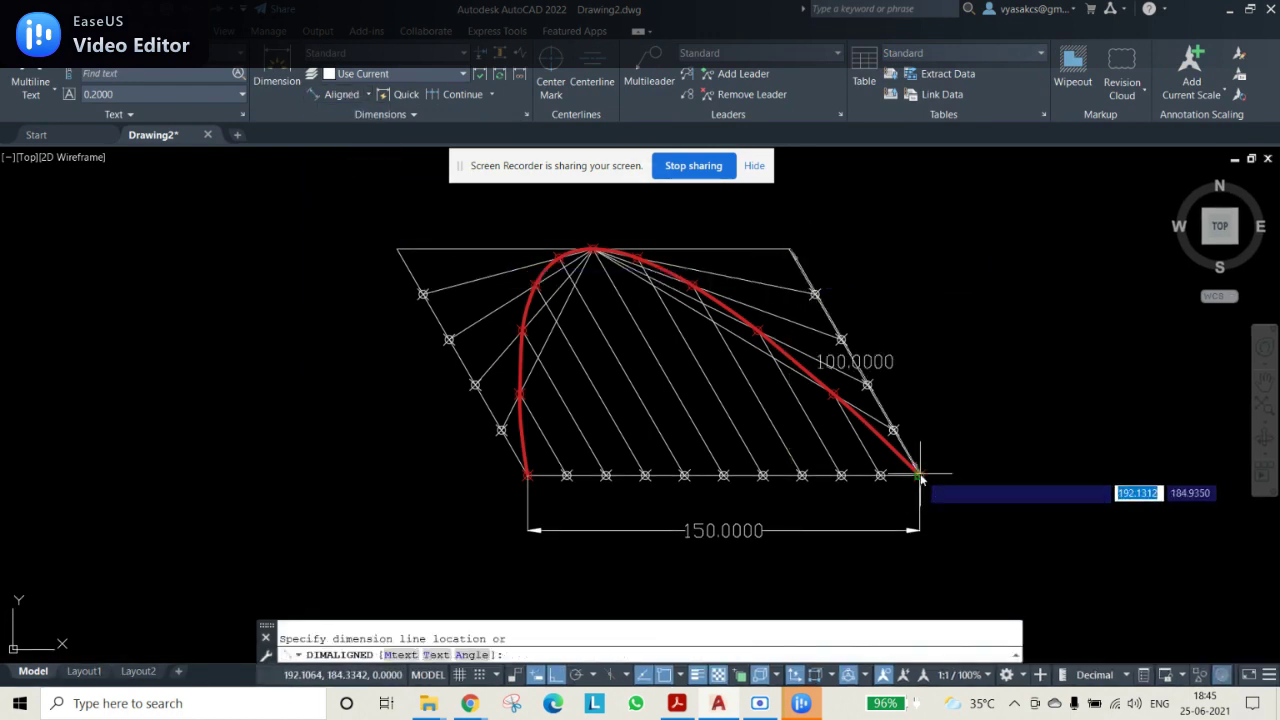
{"action": "left_click", "coordinate": [1027, 401]}
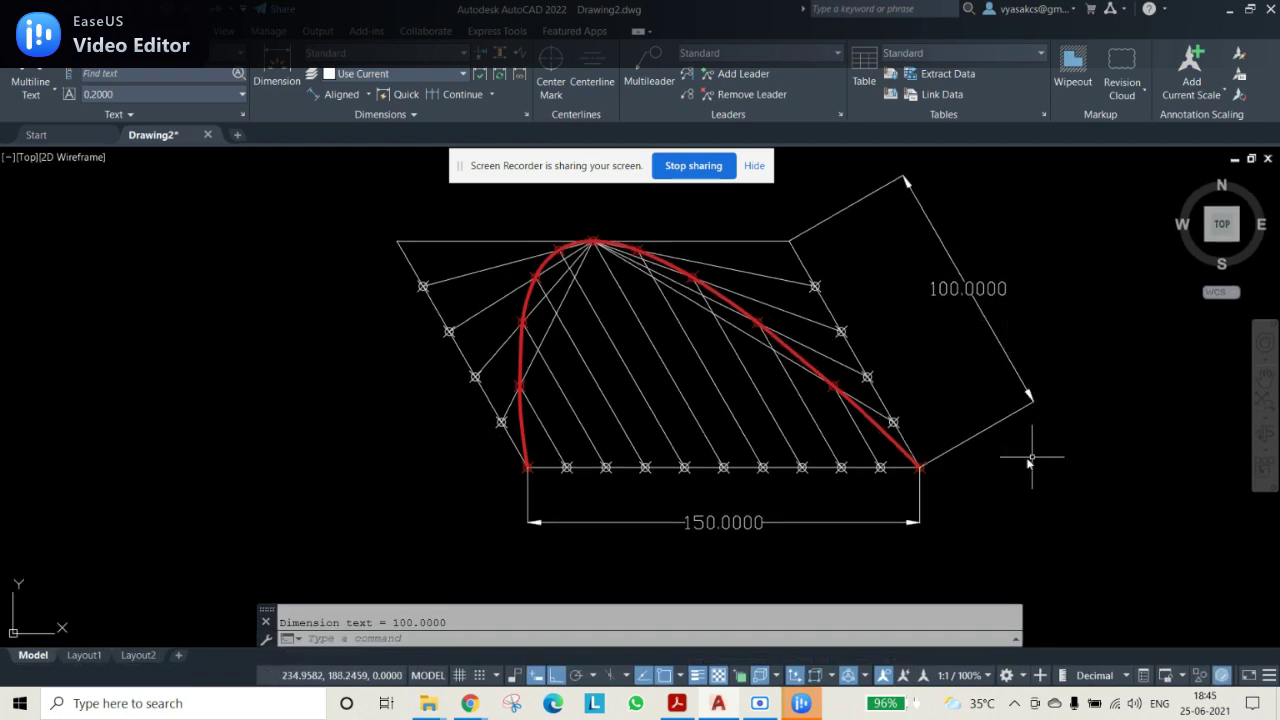
- Add an angular dimension between the base and the left side, placing the arc inside the parallelogram's lower-left corner
{"action": "left_click", "coordinate": [369, 95]}
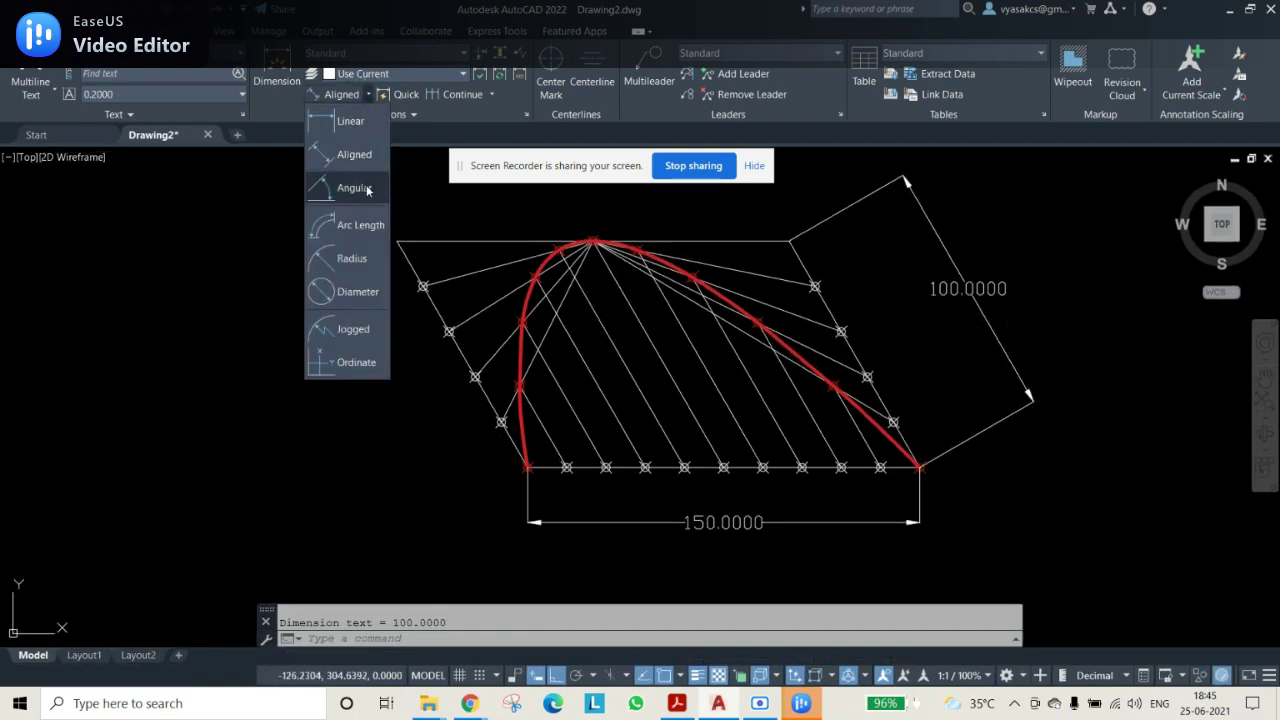
{"action": "left_click", "coordinate": [364, 193]}
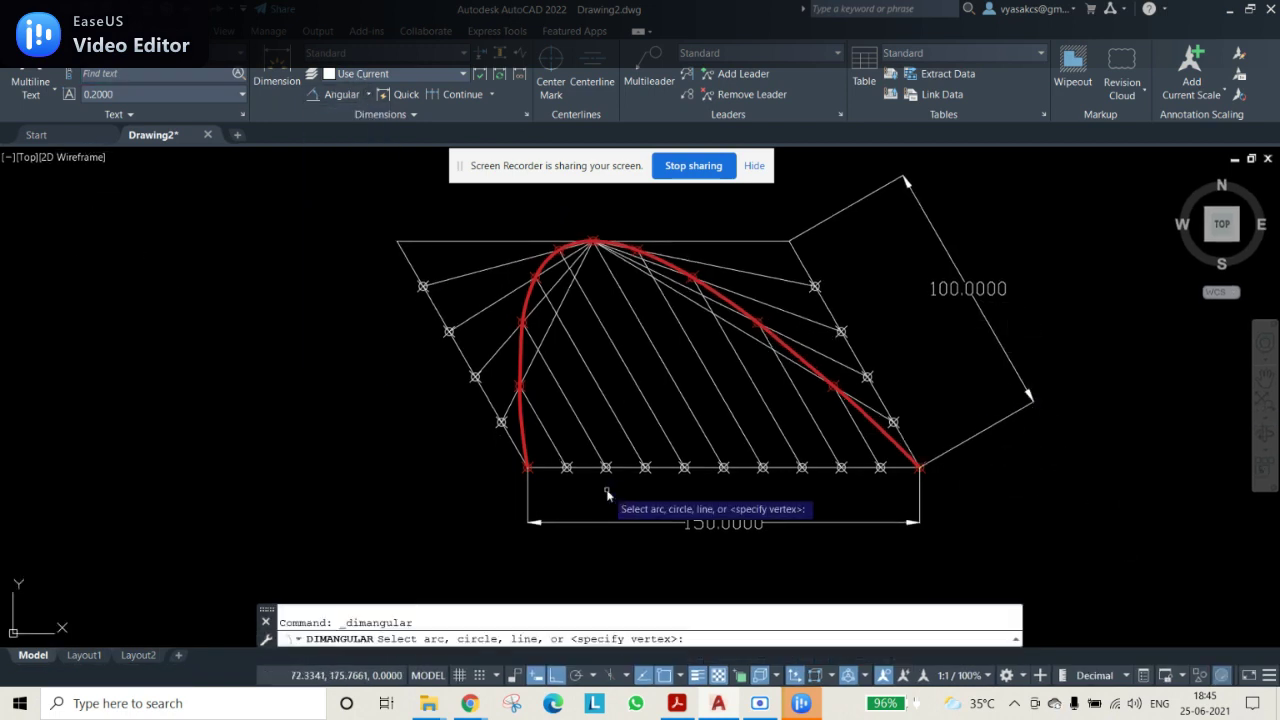
{"action": "left_click", "coordinate": [549, 468]}
{"action": "left_click", "coordinate": [513, 441]}
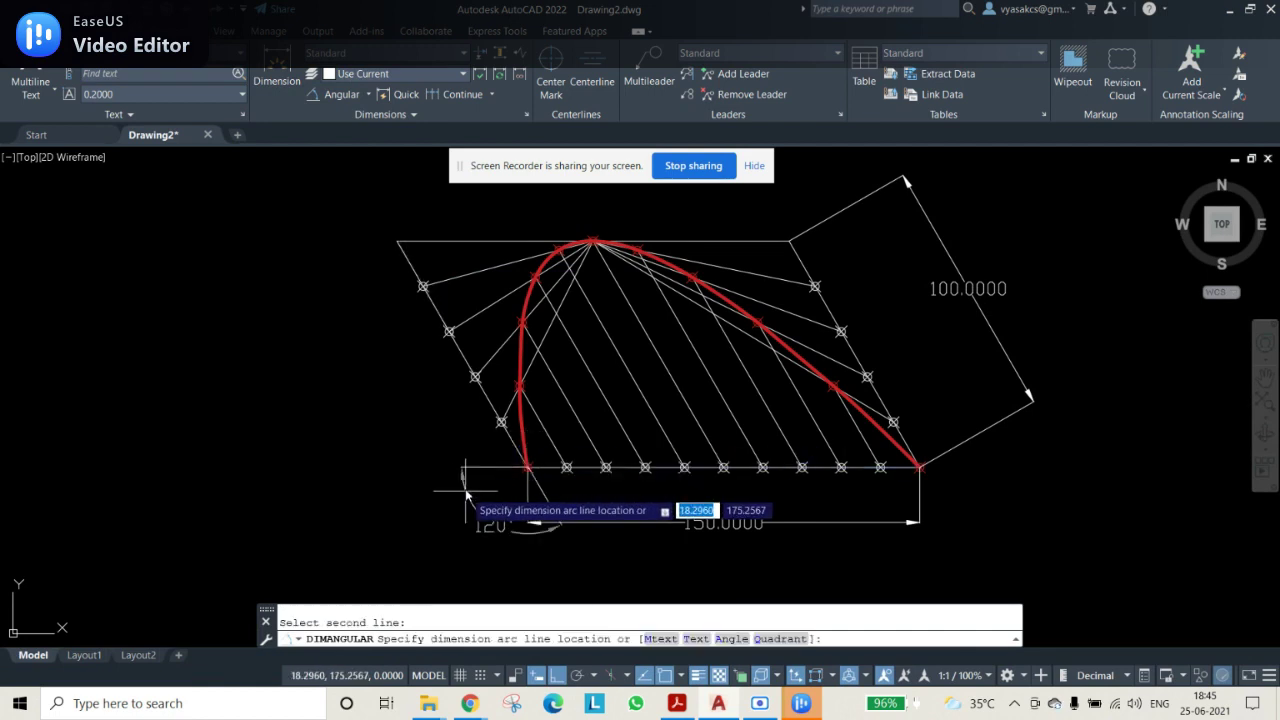
{"action": "left_click", "coordinate": [545, 478]}
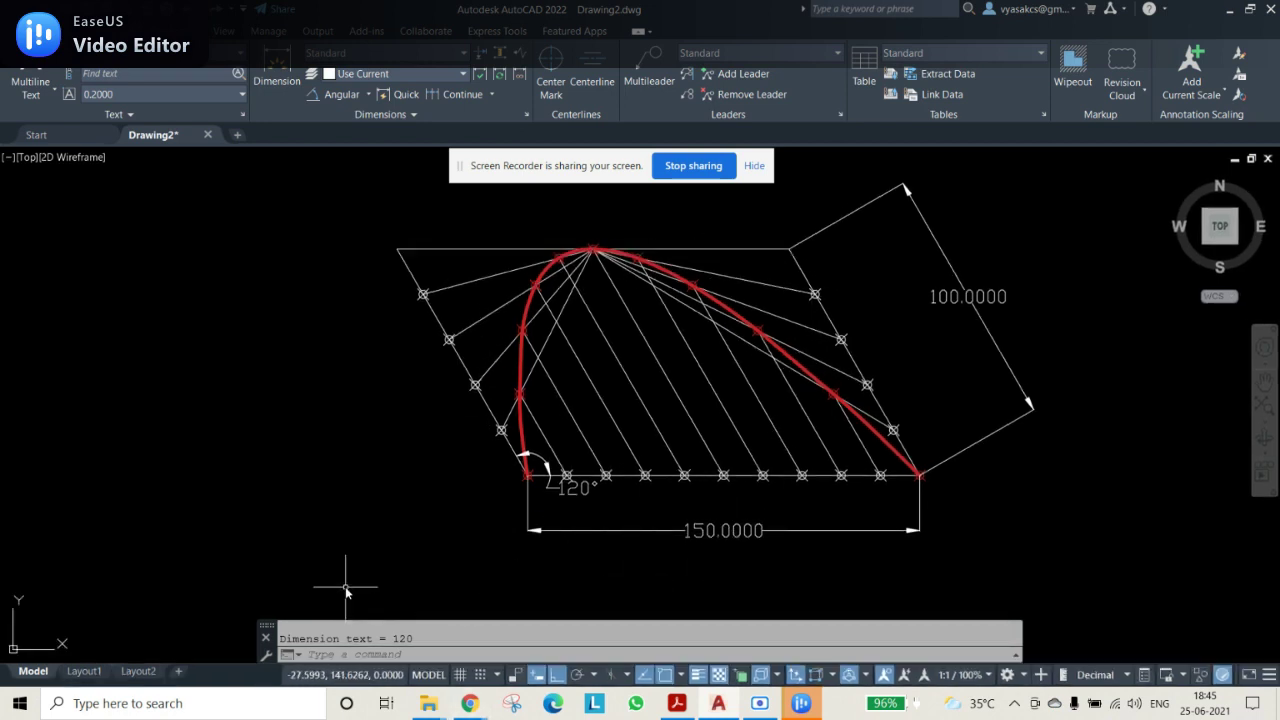
- Start a multiline text box below and to the left of the parallelogram, with the text height set to 4
{"action": "type", "text": "t"}
{"action": "key", "text": "Return"}
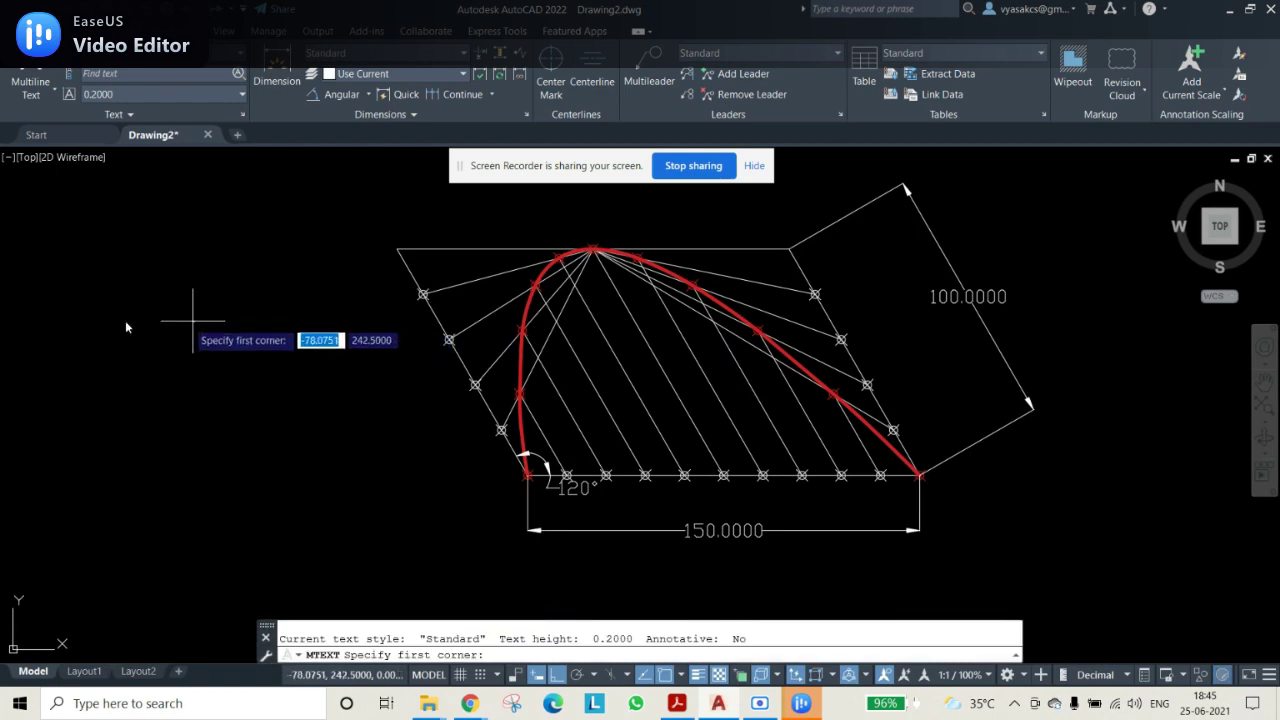
{"action": "left_click", "coordinate": [353, 560]}
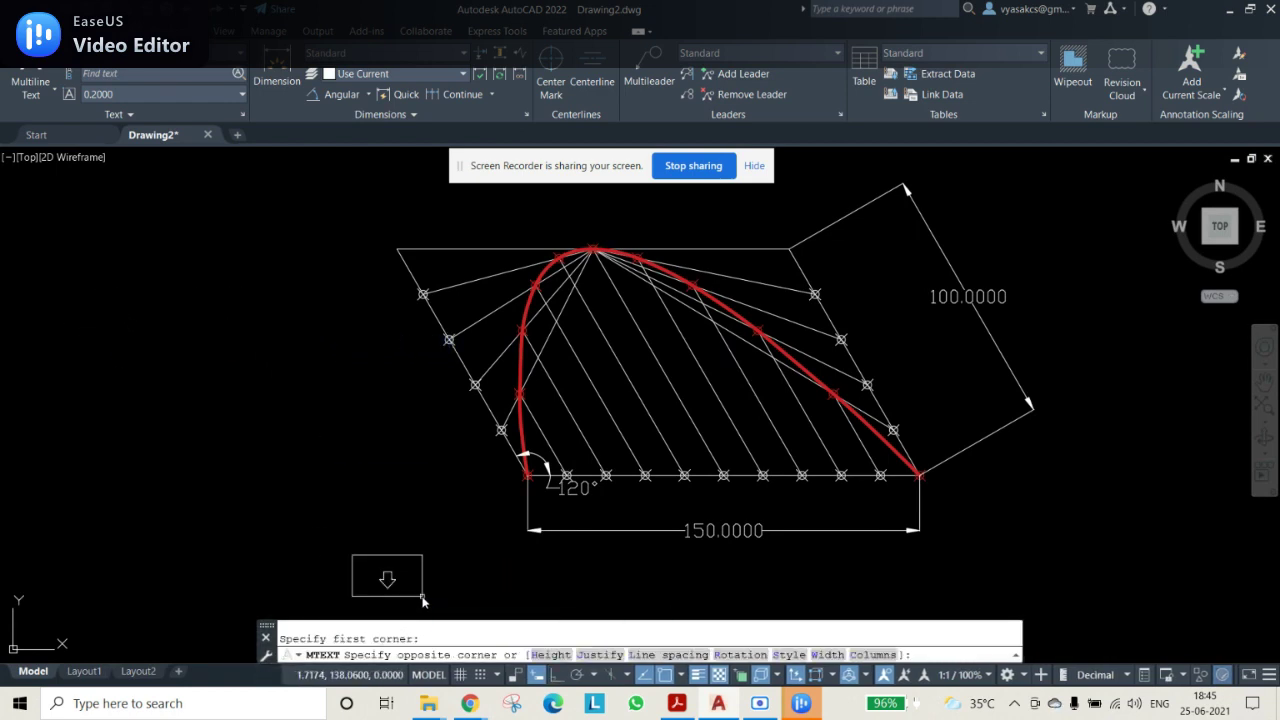
{"action": "left_click", "coordinate": [423, 600]}
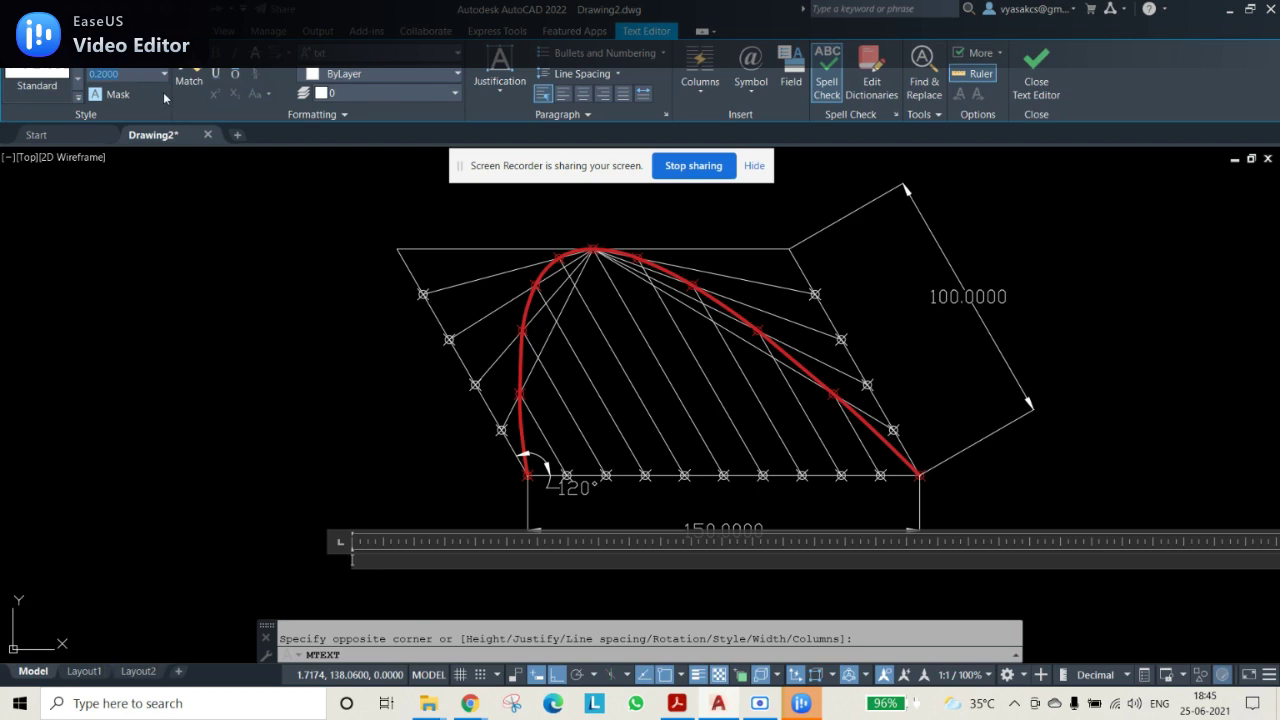
{"action": "key", "text": "Return"}
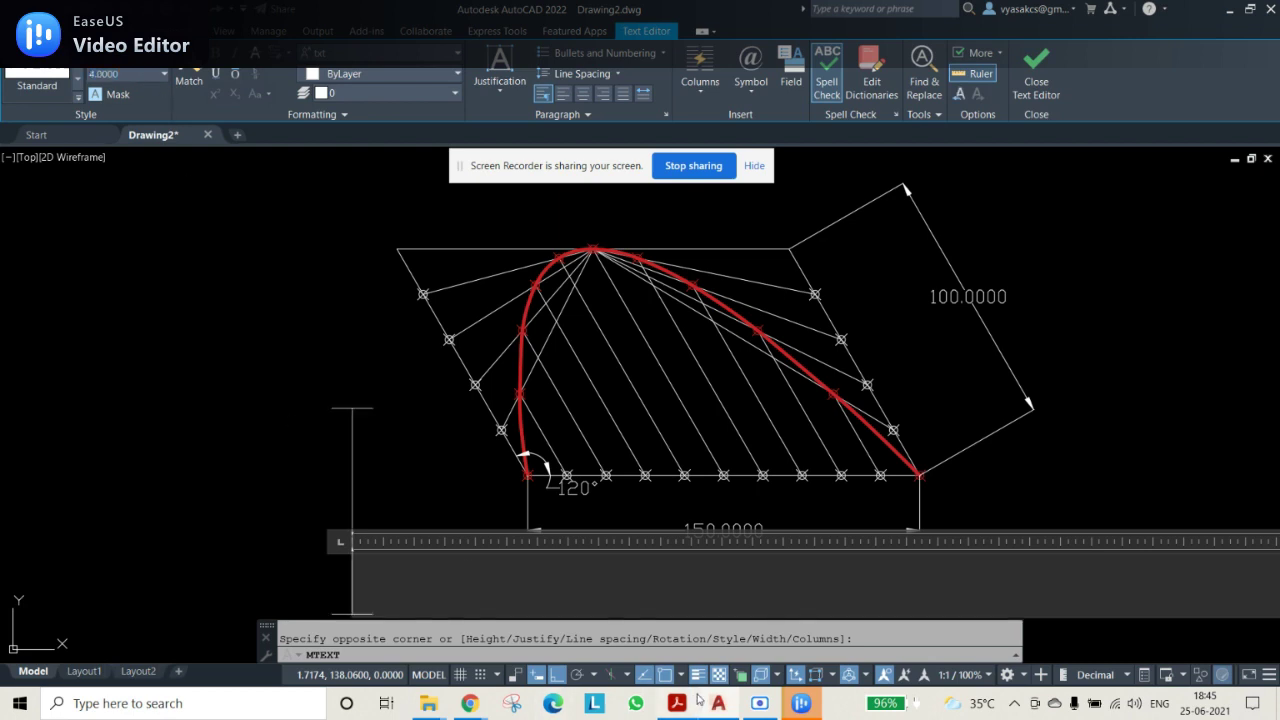
- Switch to Acrobat Reader and copy problem 11's "Construction of parabola, Parallelogram method" heading and its full statement
{"action": "left_click", "coordinate": [676, 703]}
{"action": "scroll", "coordinate": [545, 440], "scroll_direction": "down", "scroll_amount": 1}
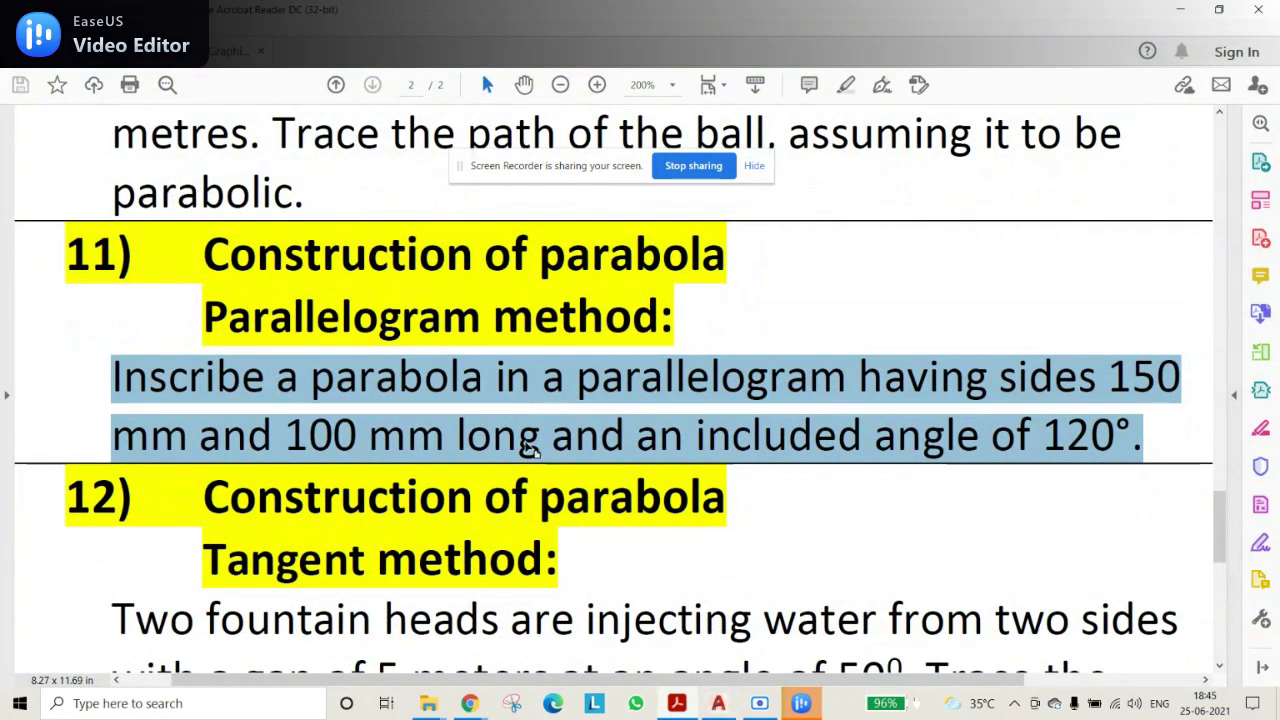
{"action": "left_click", "coordinate": [264, 316]}
{"action": "mouse_move", "coordinate": [203, 252]}
{"action": "left_mouse_down"}
{"action": "mouse_move", "coordinate": [665, 322]}
{"action": "mouse_move", "coordinate": [1030, 440]}
{"action": "mouse_move", "coordinate": [1136, 450]}
{"action": "left_mouse_up"}
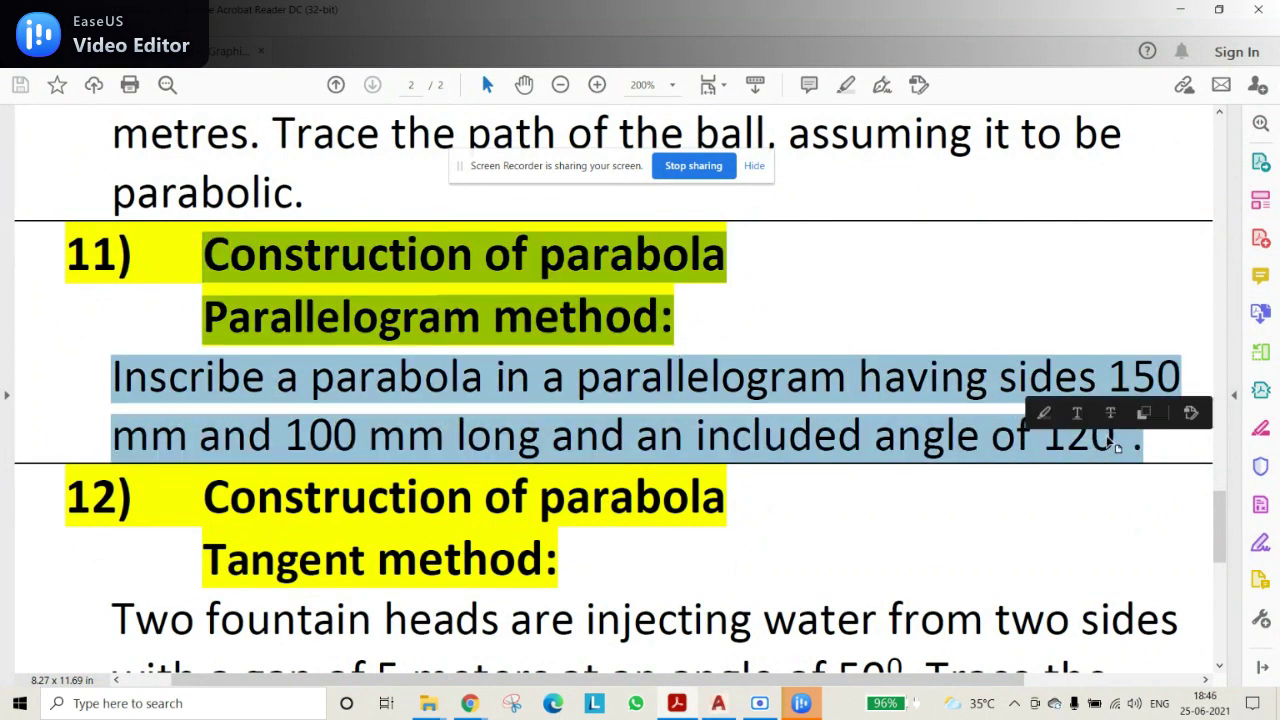
- Return to AutoCAD, paste the problem heading and statement into the multiline text, and finish editing it
{"action": "left_click", "coordinate": [724, 706]}
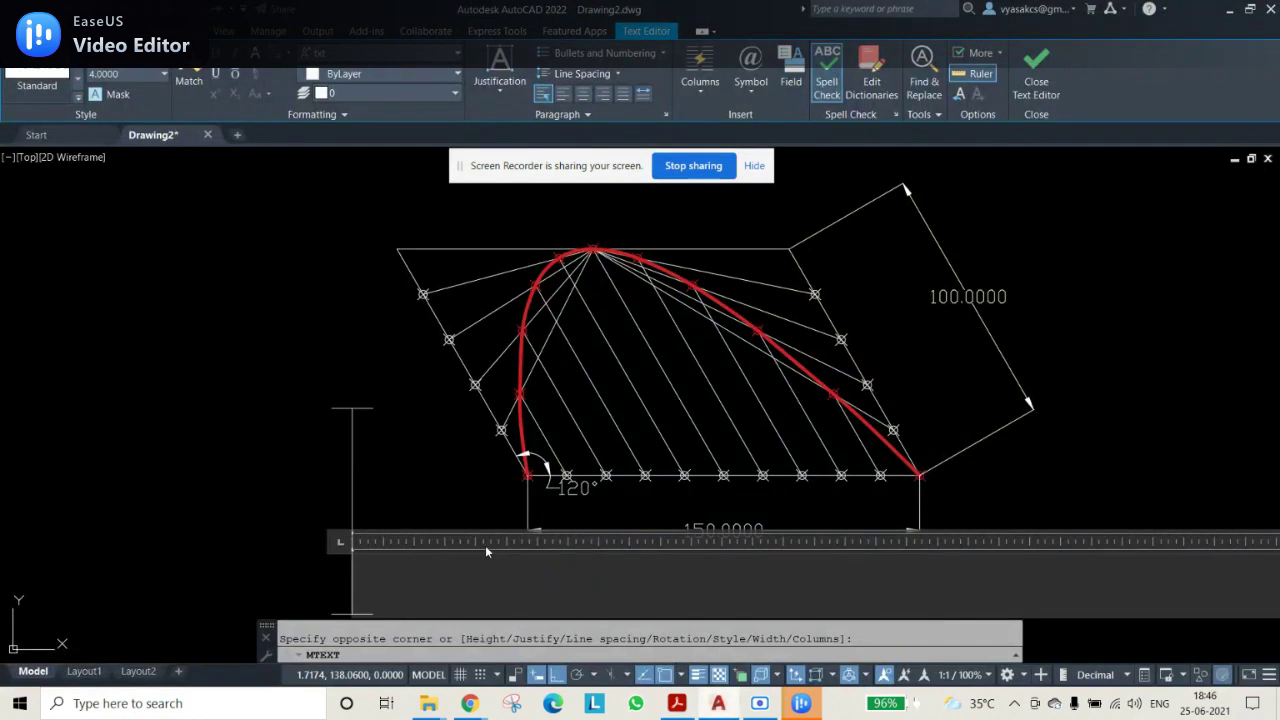
{"action": "key", "text": "ctrl+v"}
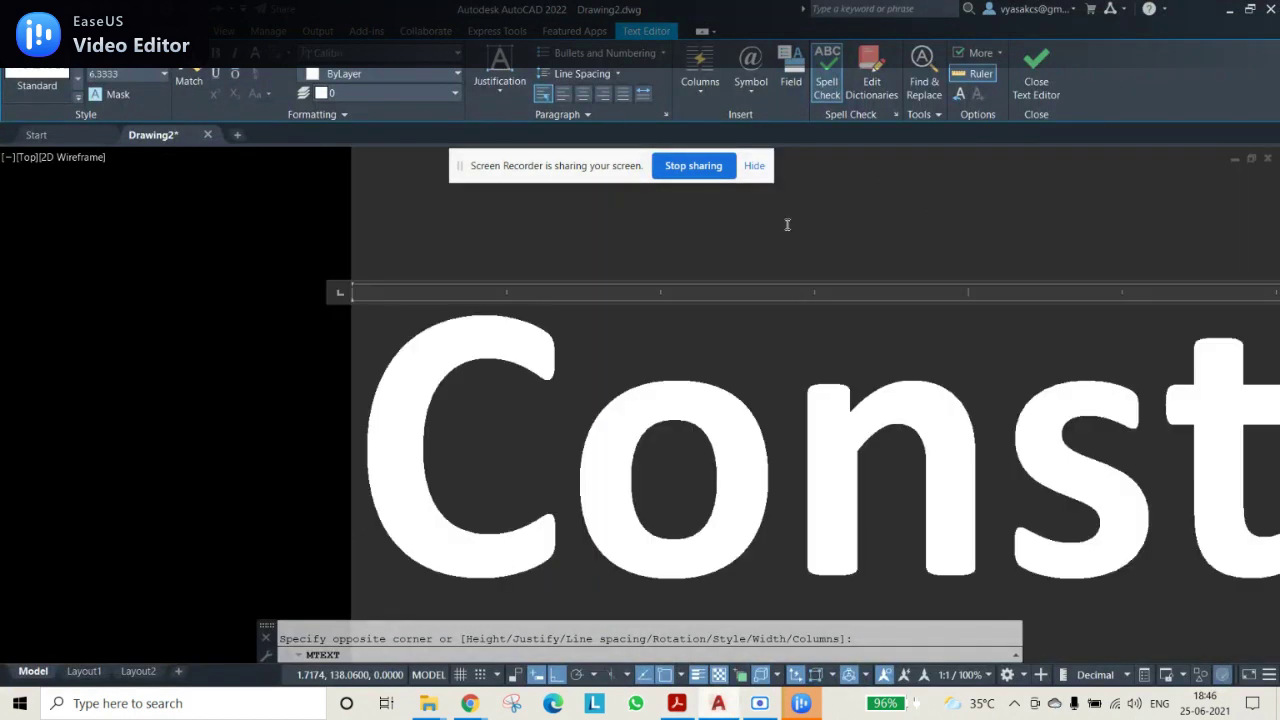
{"action": "left_click", "coordinate": [1040, 66]}
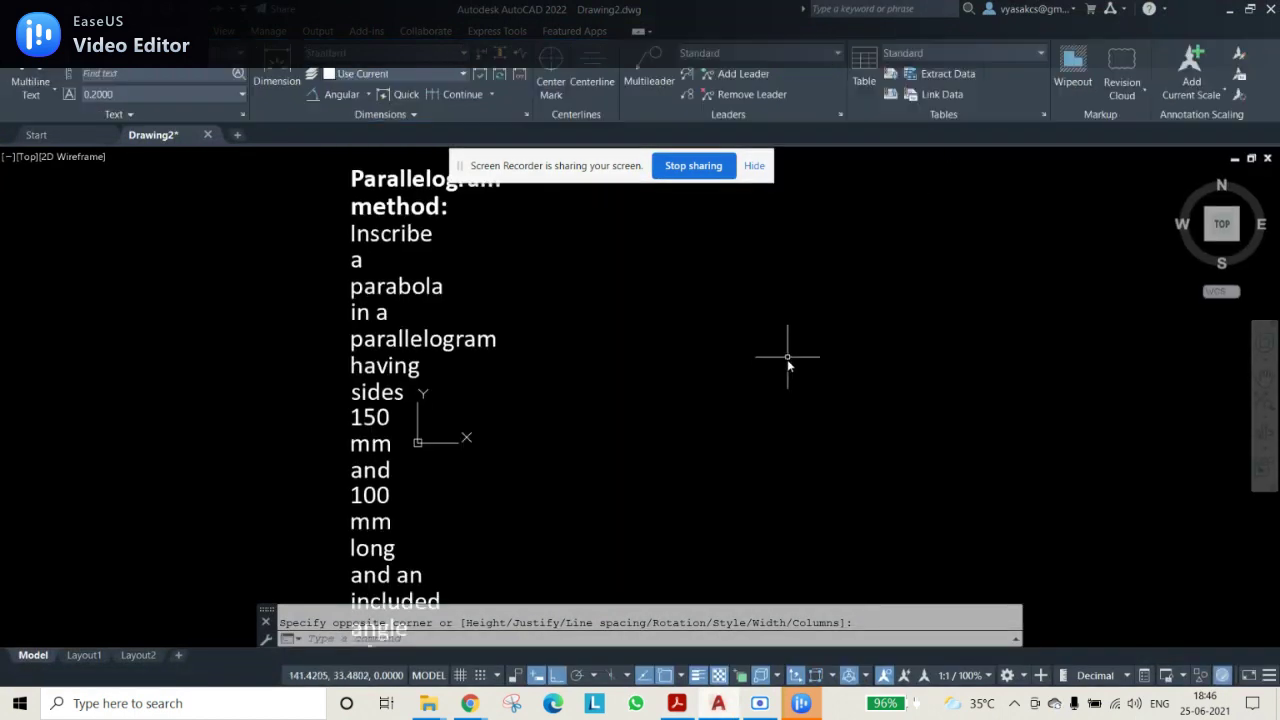
- Widen the pasted text's frame past the drawing's lower-right corner so the problem statement runs over two lines
{"action": "left_click", "coordinate": [1264, 400]}
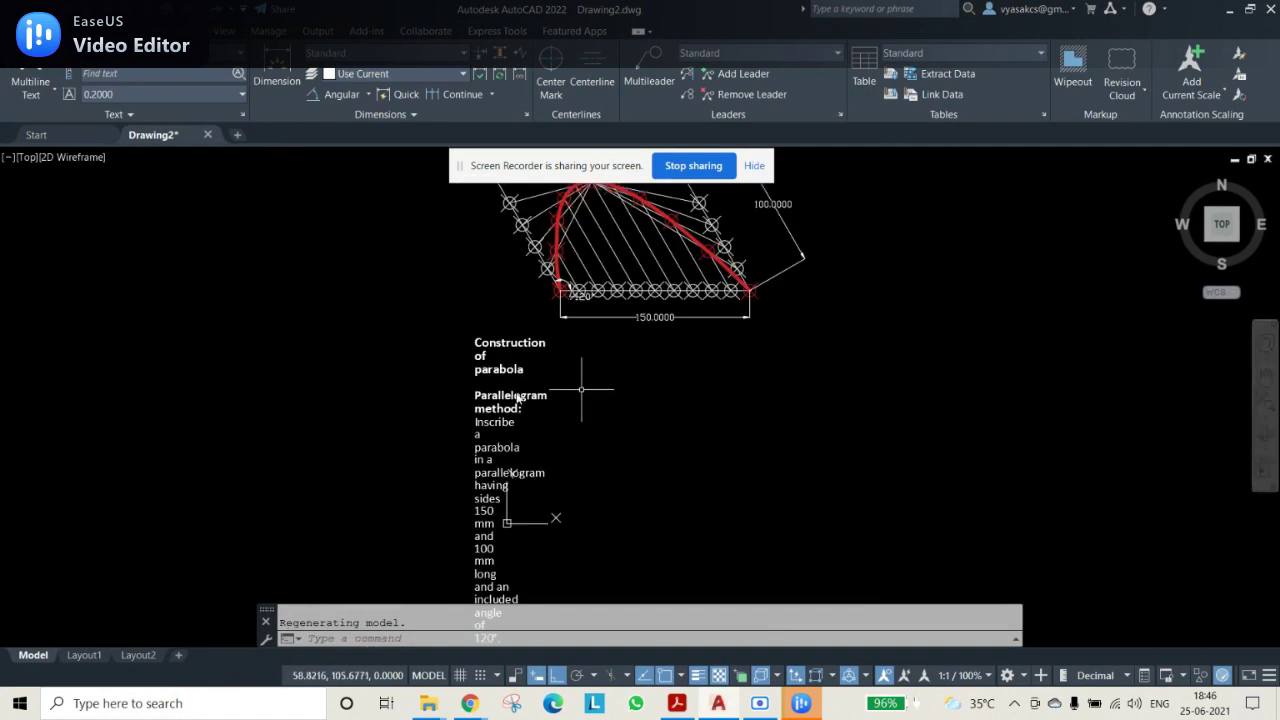
{"action": "left_click", "coordinate": [524, 355]}
{"action": "left_click", "coordinate": [515, 334]}
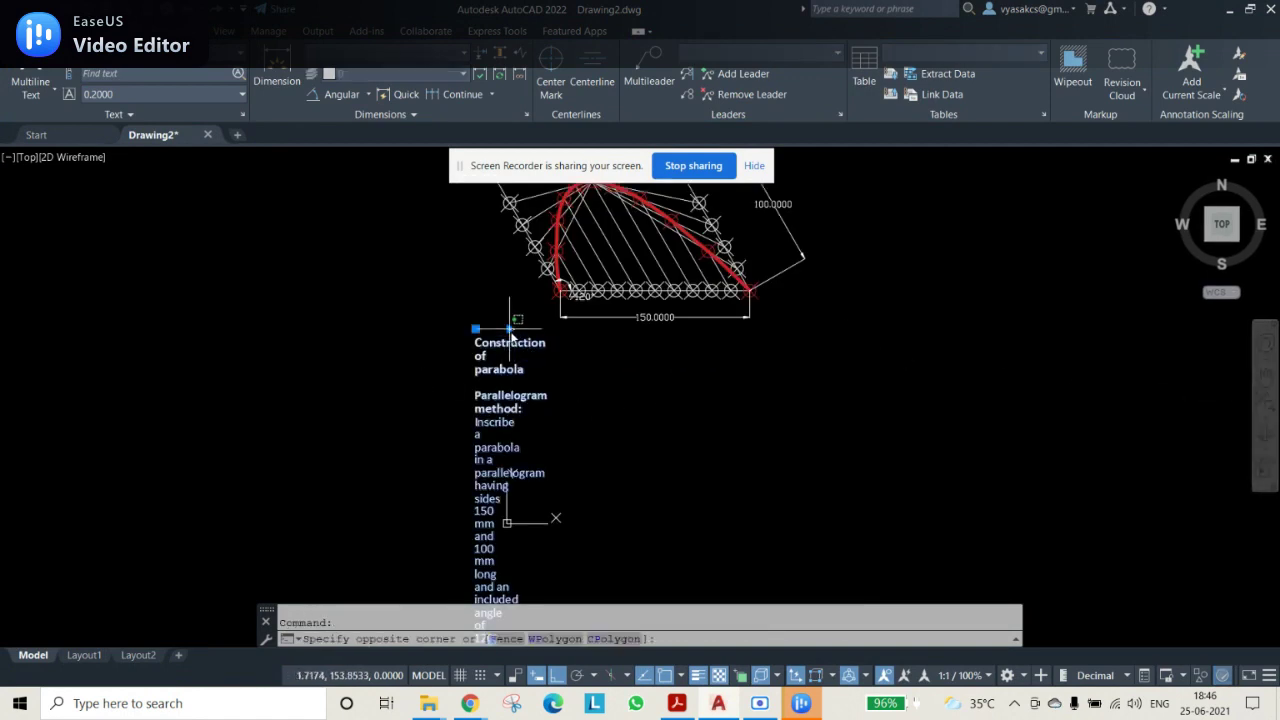
{"action": "left_click", "coordinate": [510, 330]}
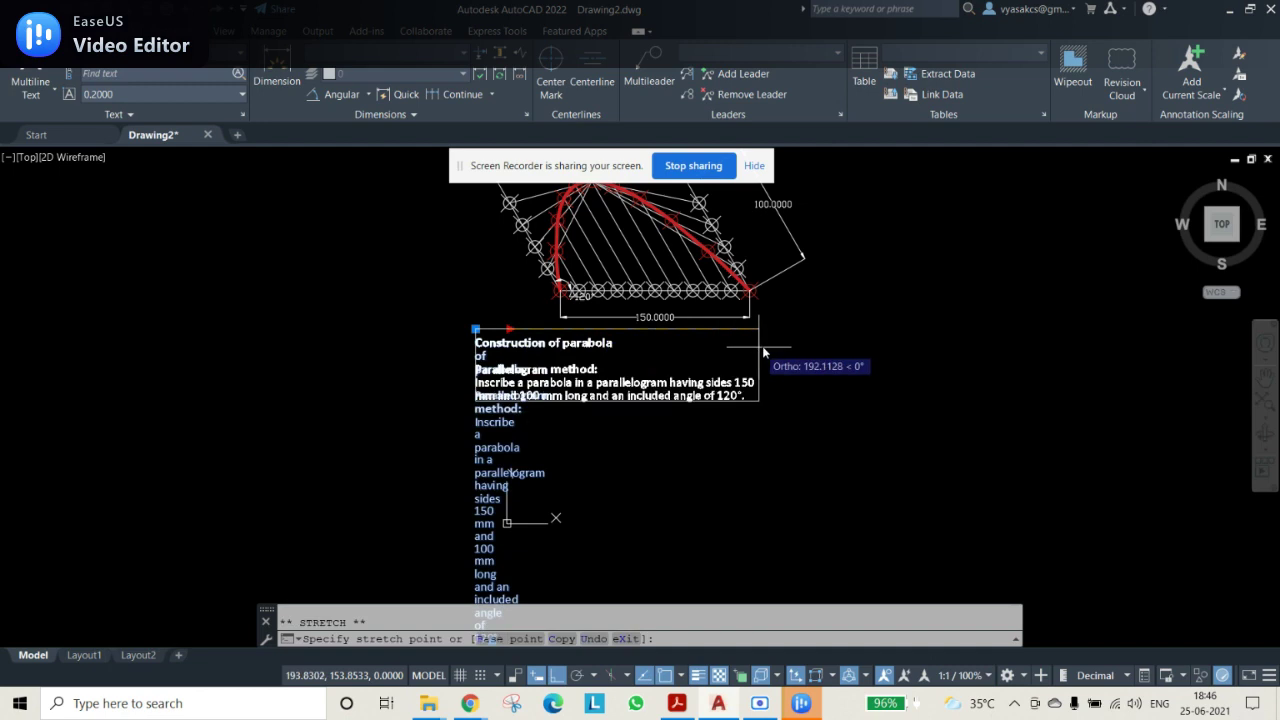
{"action": "left_click", "coordinate": [806, 329]}
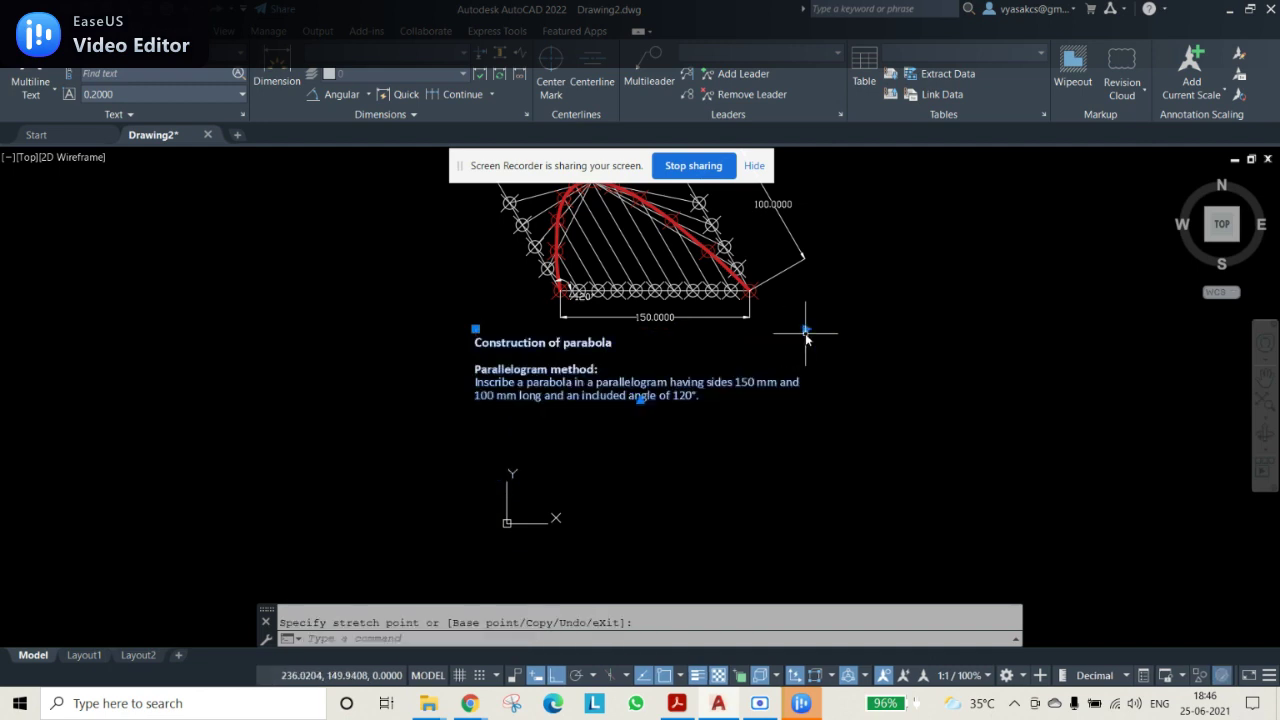
- Refresh the oversized point markers by reapplying the current point style and size with PTYPE
{"action": "left_click", "coordinate": [1265, 385]}
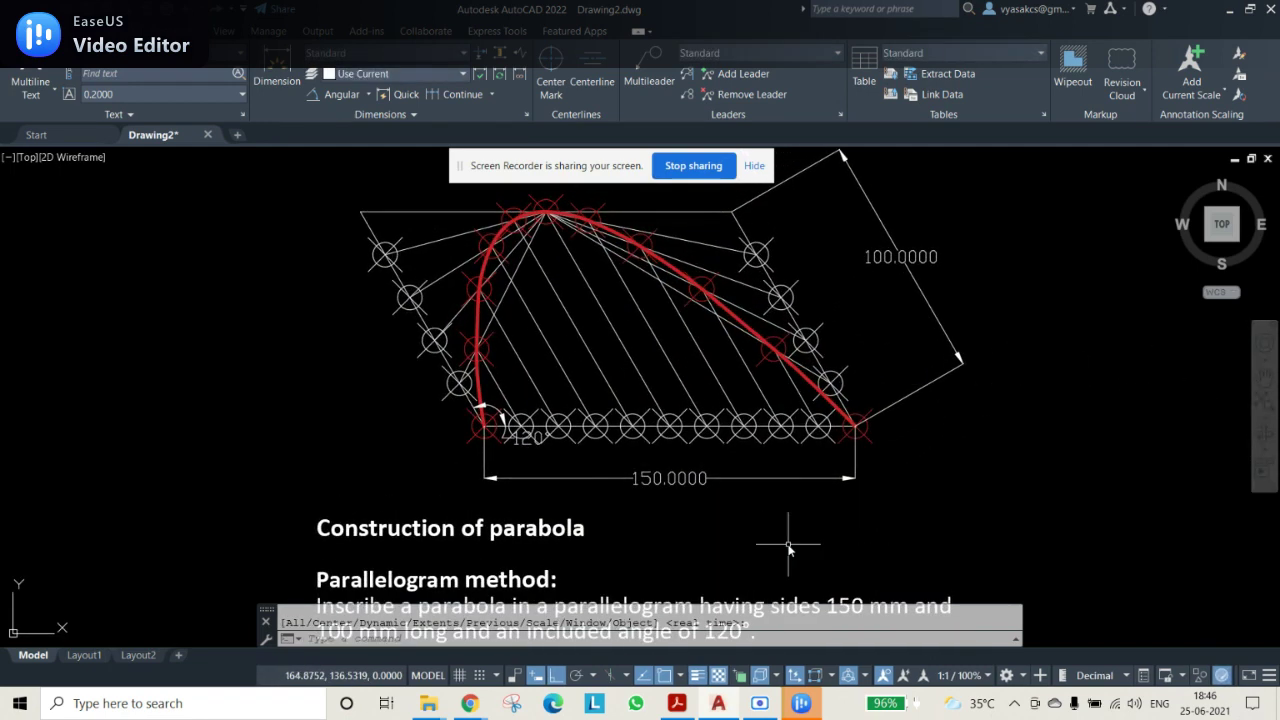
{"action": "type", "text": "P"}
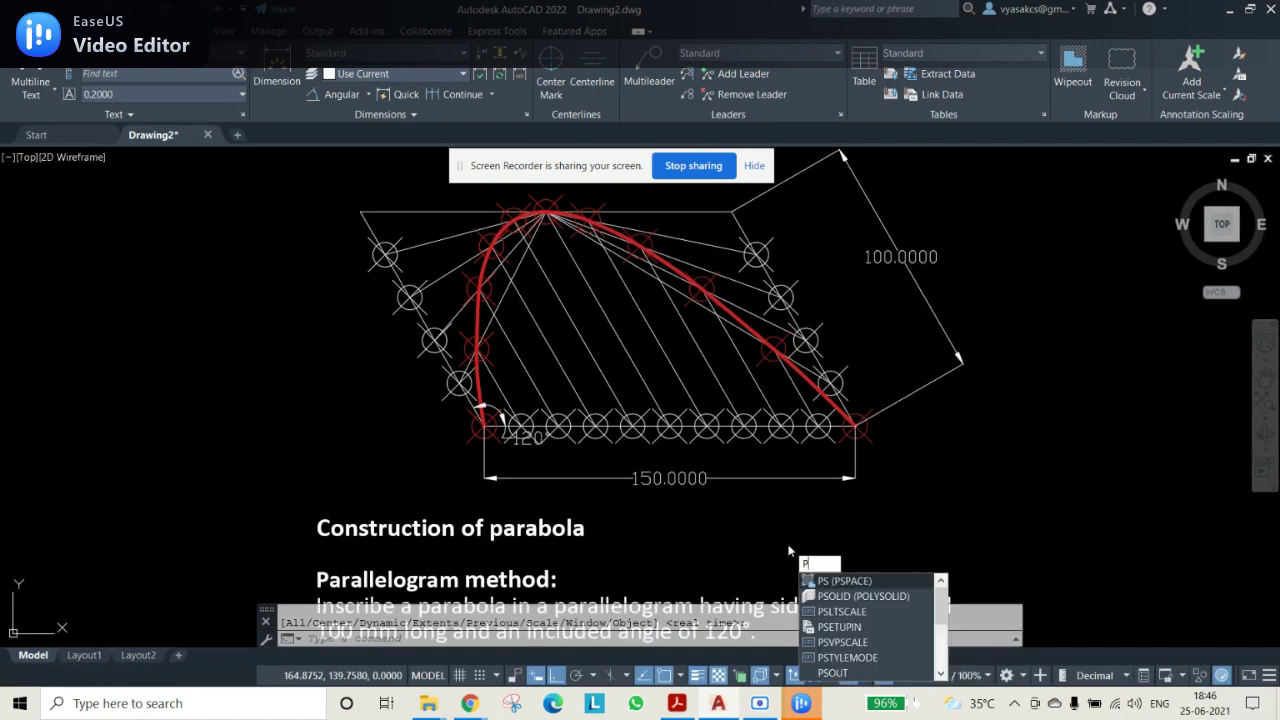
{"action": "type", "text": "TYPE"}
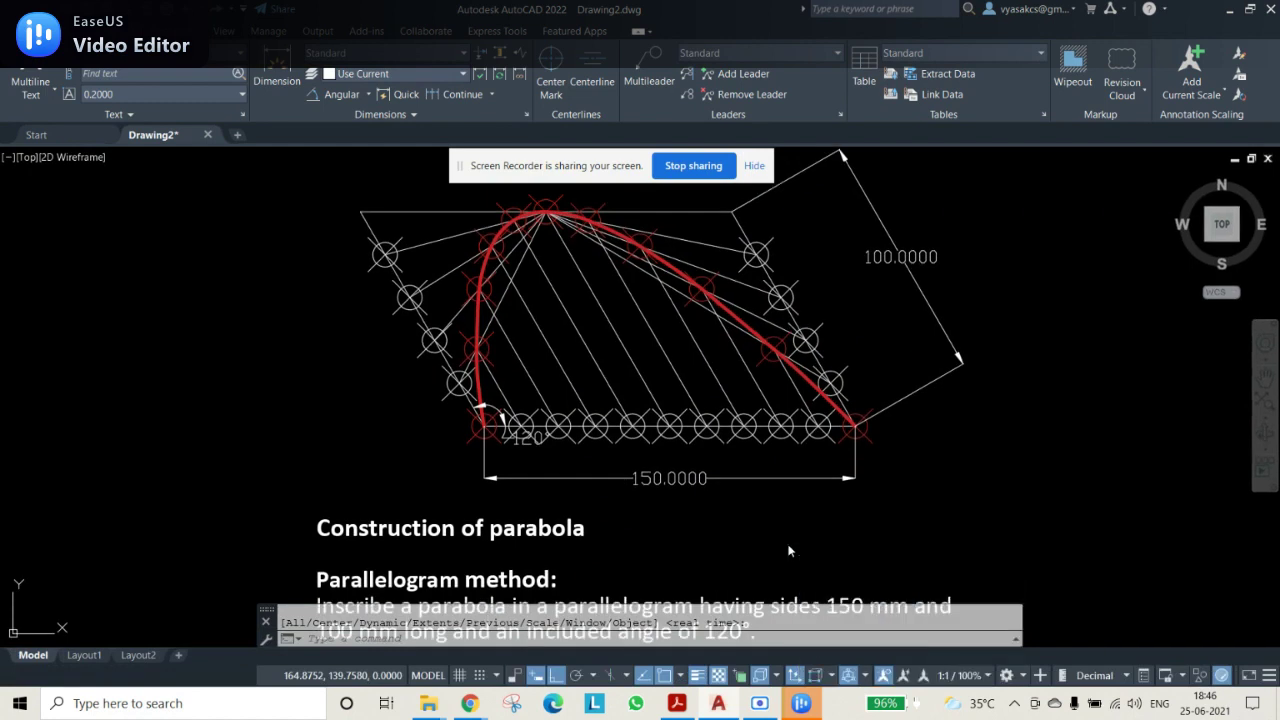
{"action": "key", "text": "Return"}
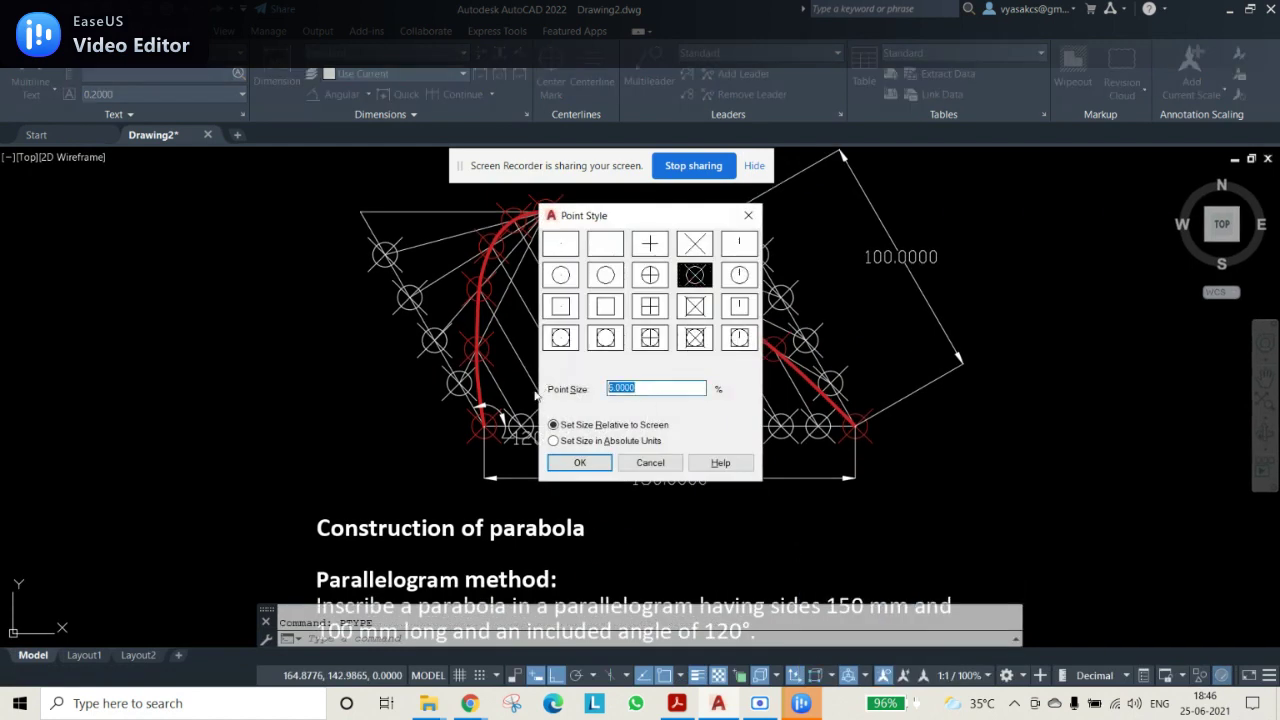
{"action": "left_click", "coordinate": [574, 463]}
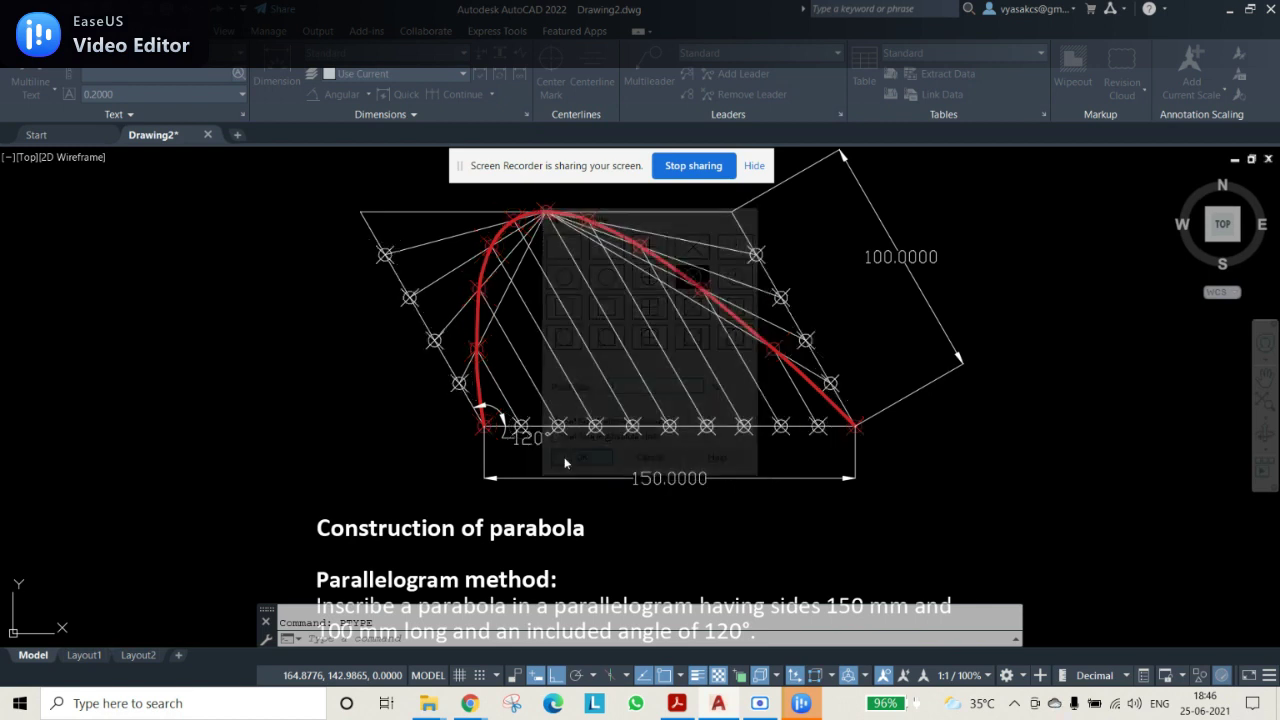
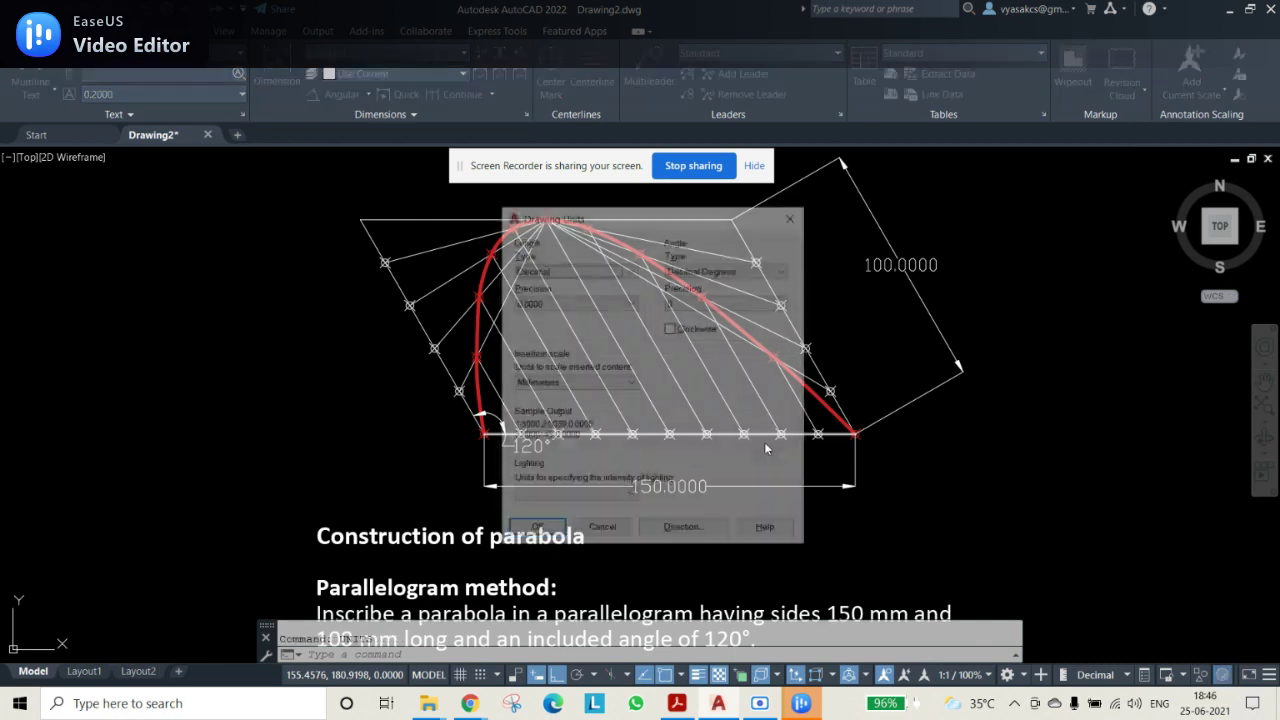
- Set the length precision in the drawing units to 0
{"action": "left_click", "coordinate": [555, 305]}
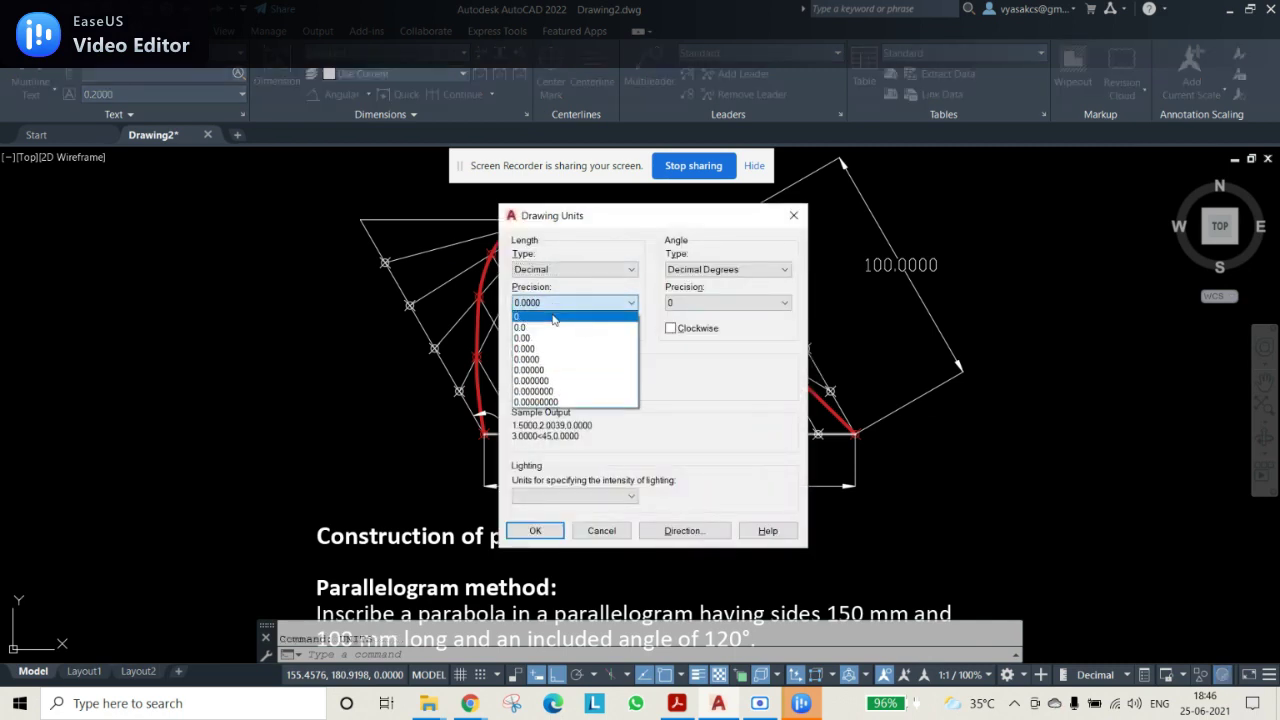
{"action": "left_click", "coordinate": [553, 318]}
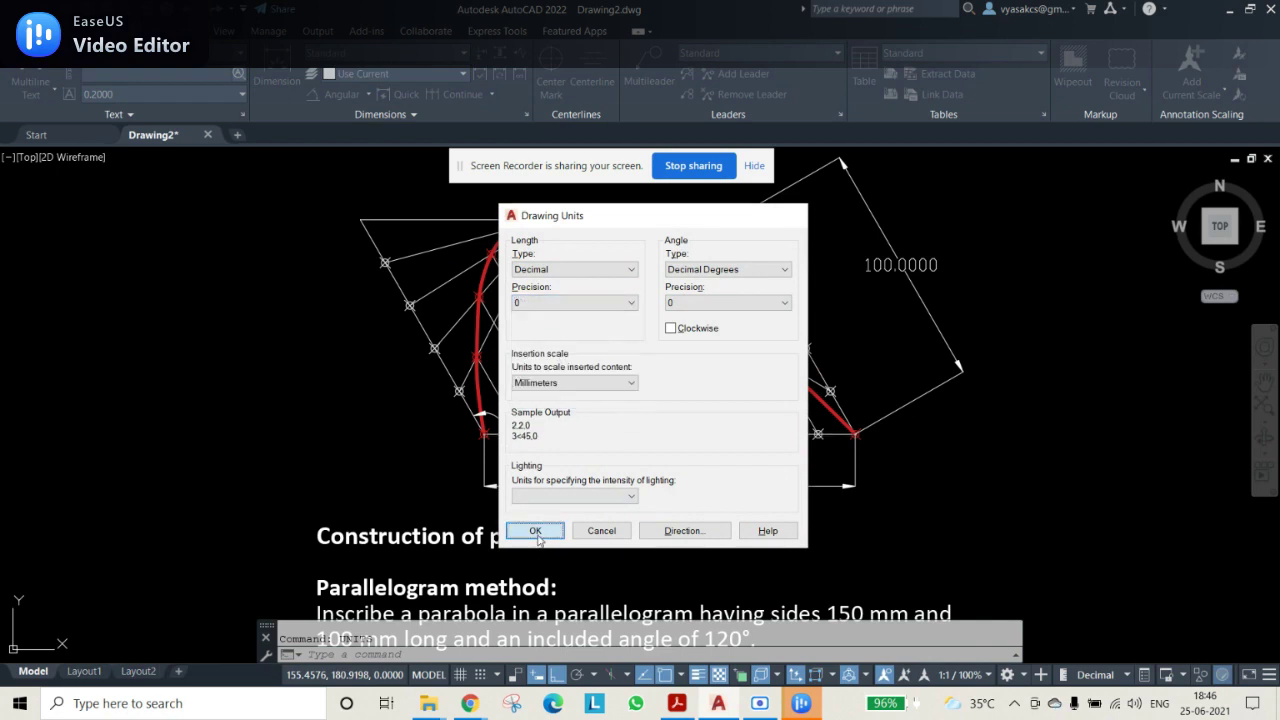
{"action": "left_click", "coordinate": [536, 530]}
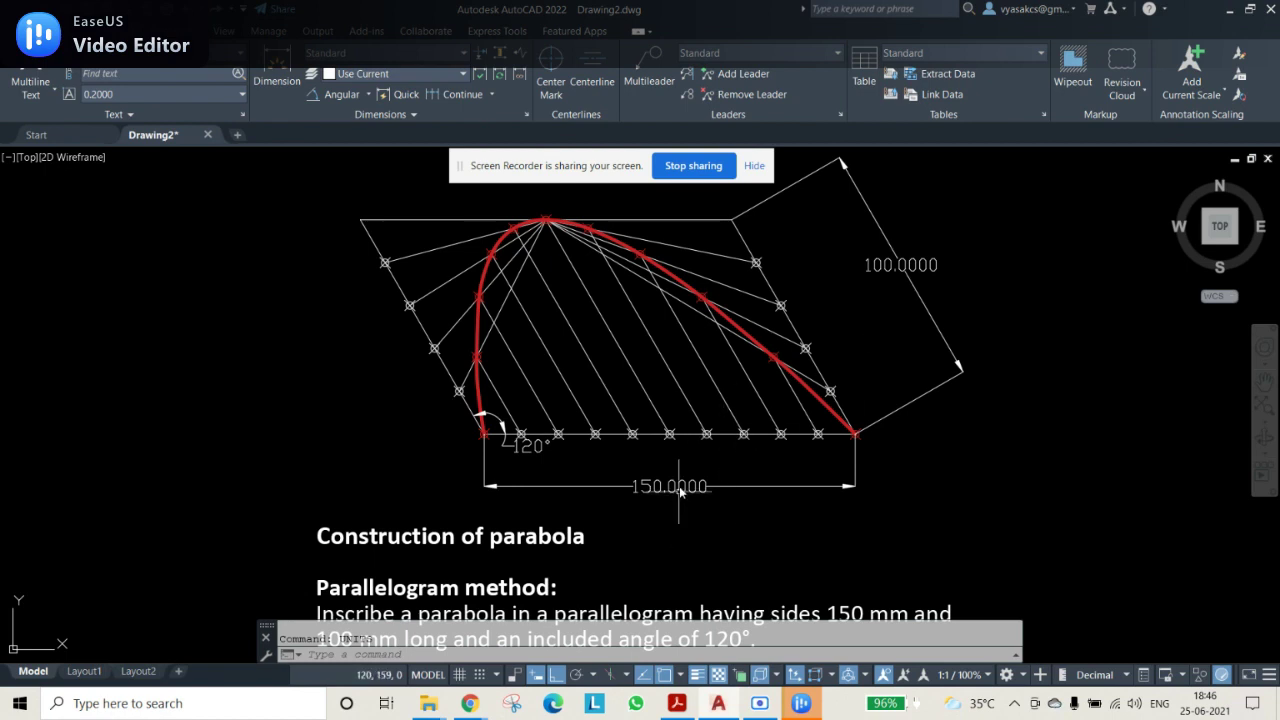
- Modify the Standard dimension style so its linear dimensions use a precision of 0
{"action": "type", "text": "DIMSTYLE"}
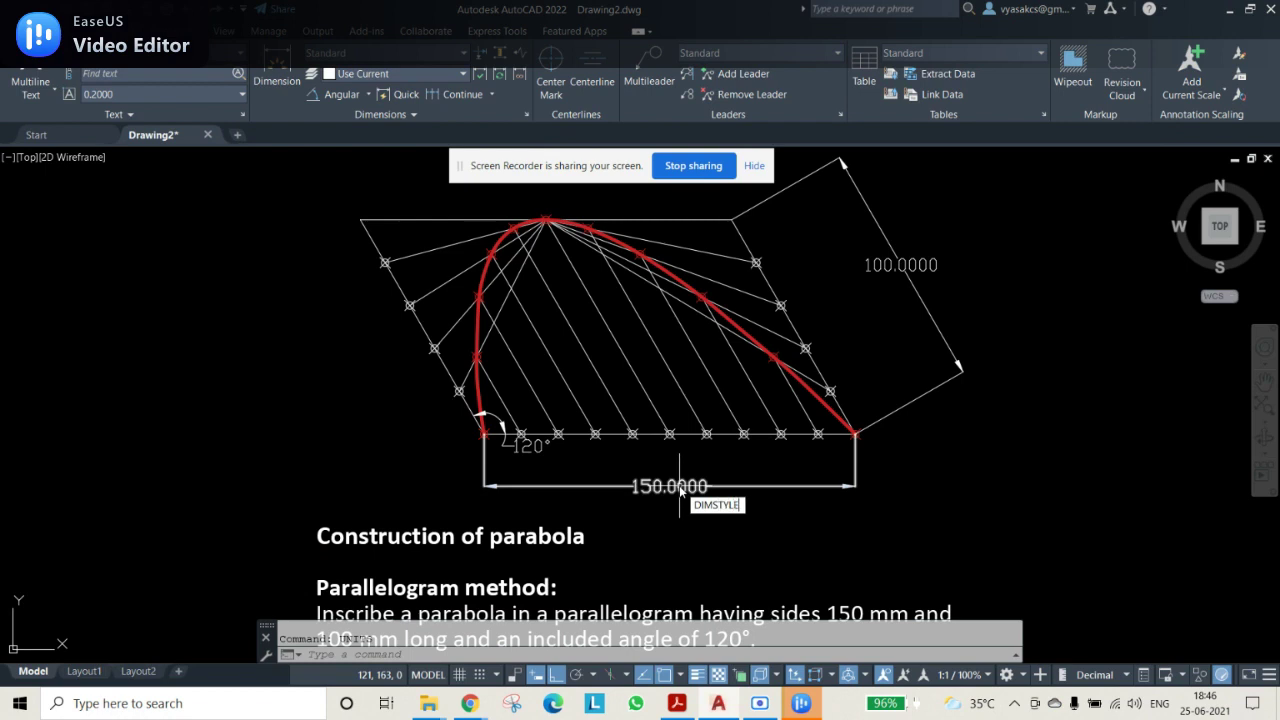
{"action": "key", "text": "Return"}
{"action": "left_click", "coordinate": [853, 313]}
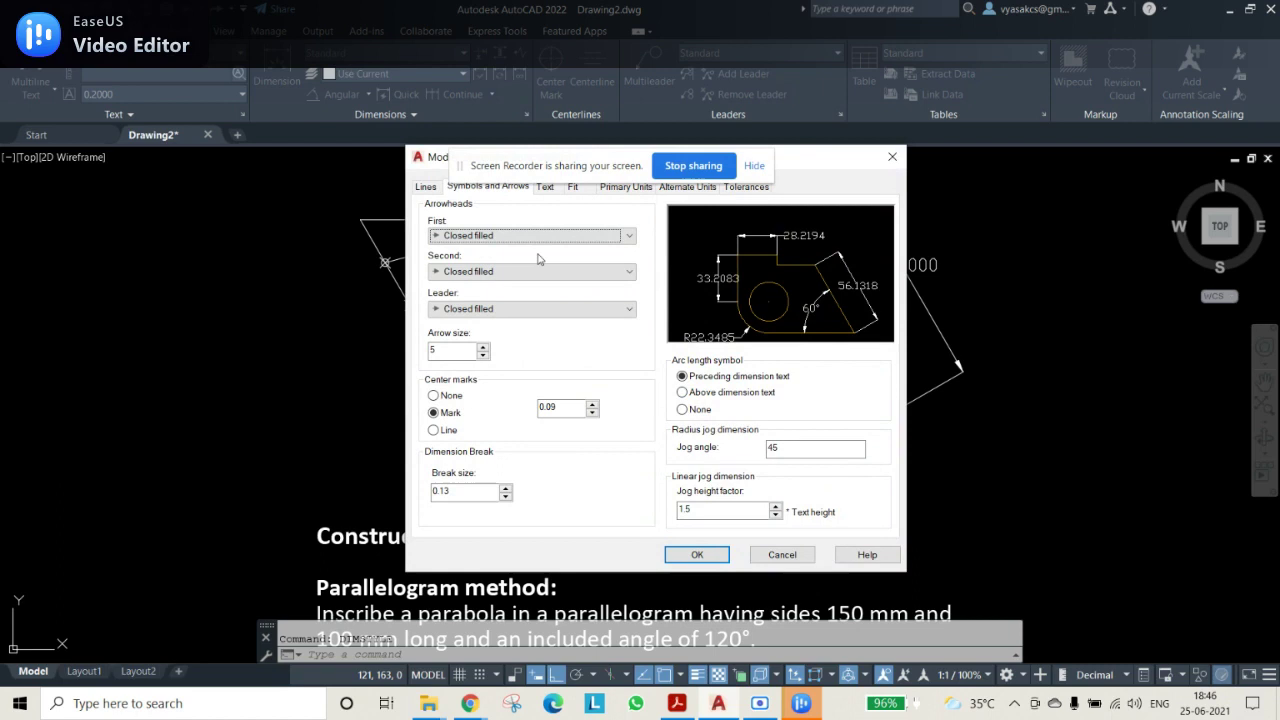
{"action": "left_click", "coordinate": [626, 187]}
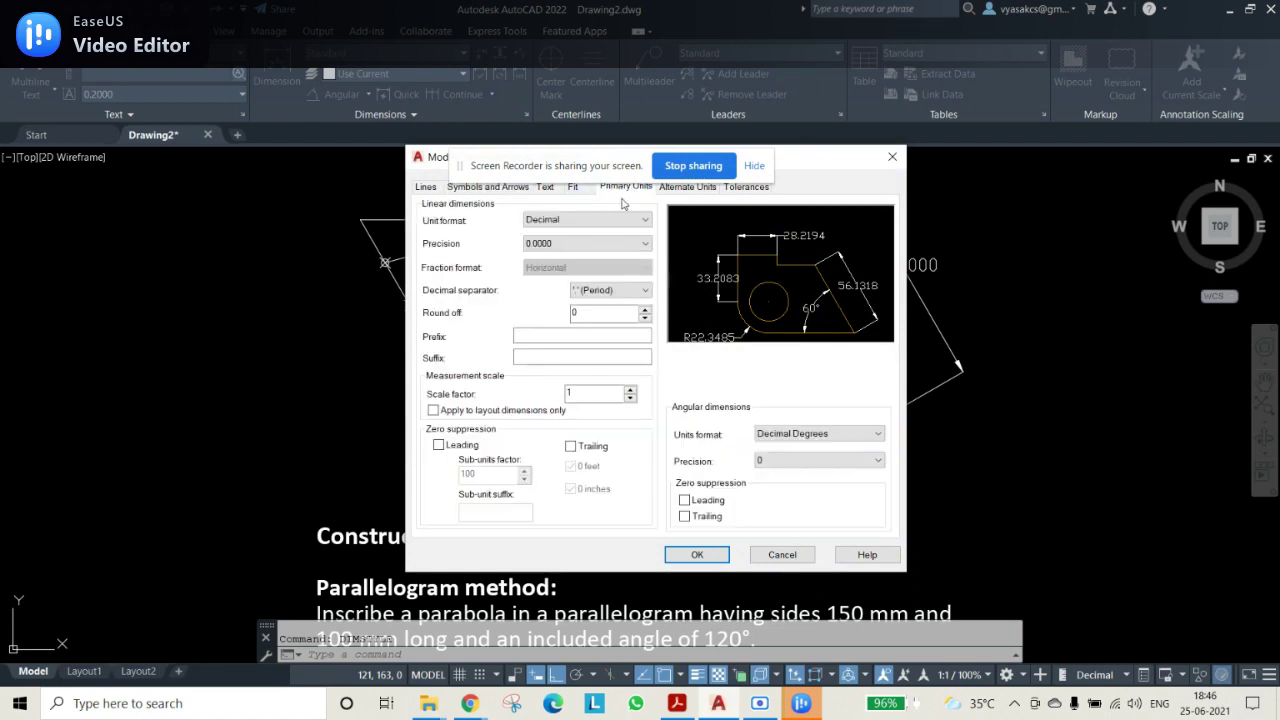
{"action": "left_click", "coordinate": [582, 245]}
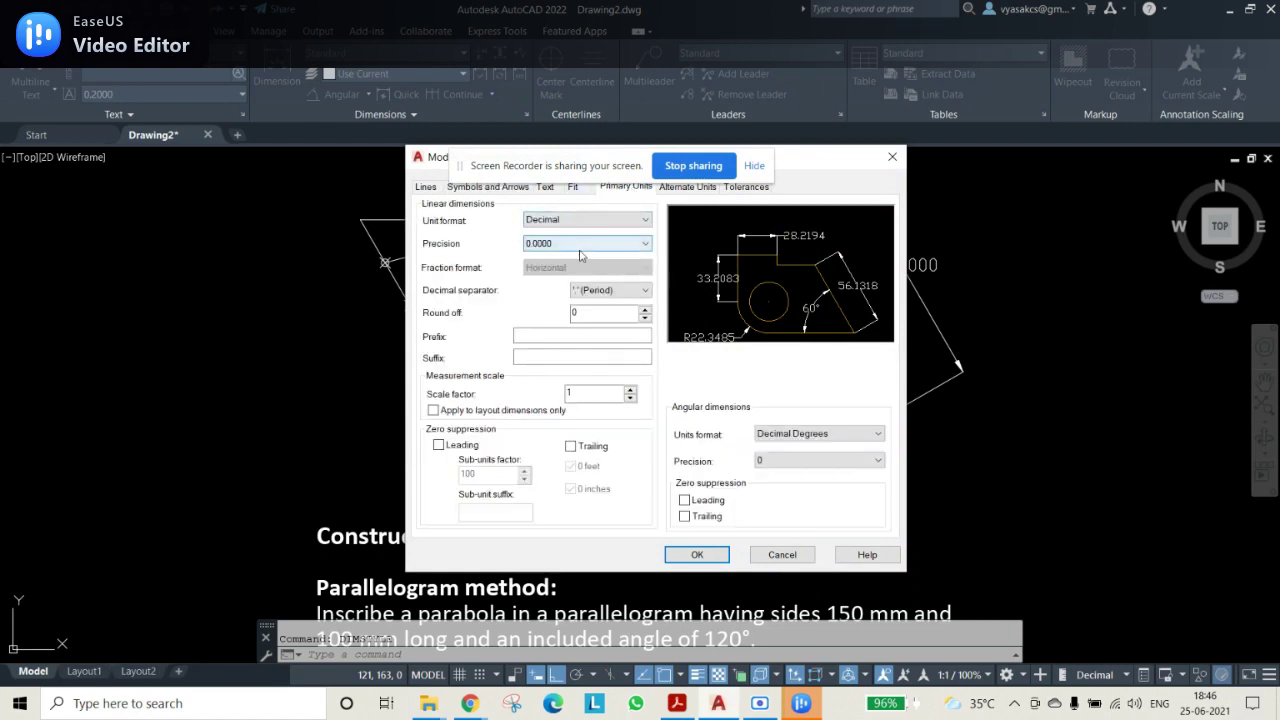
{"action": "left_click", "coordinate": [575, 258]}
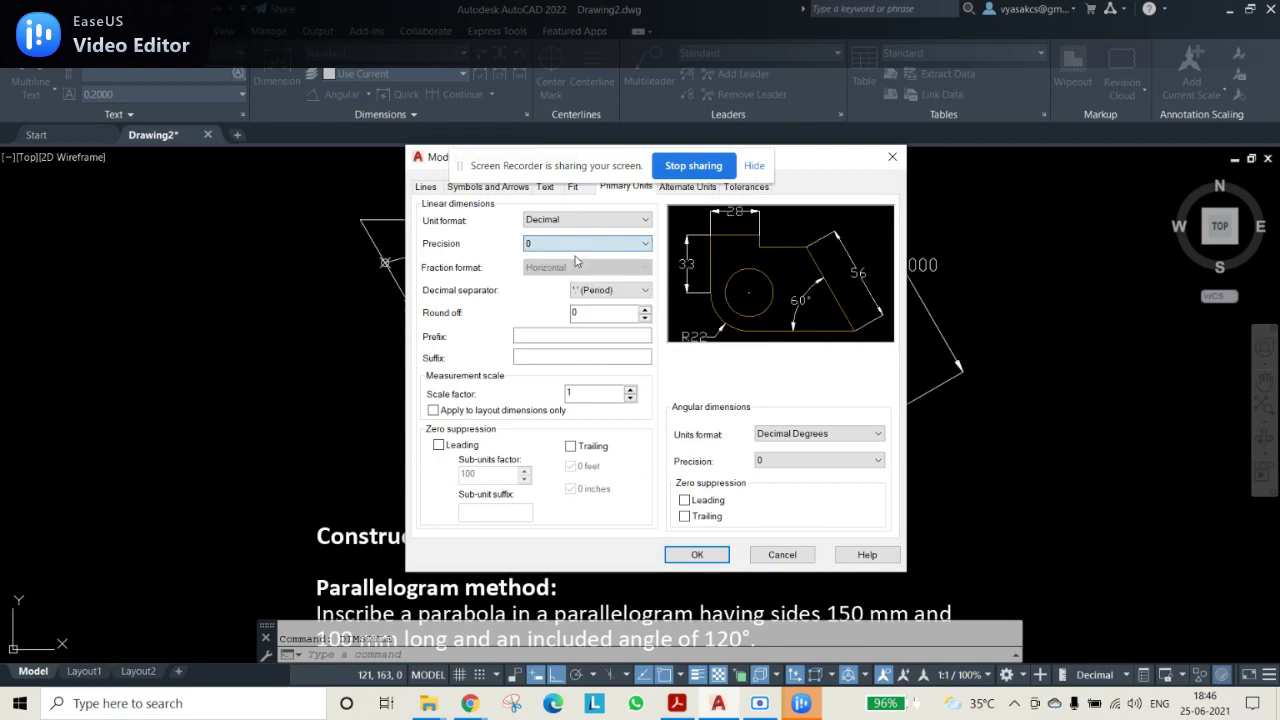
{"action": "left_click", "coordinate": [697, 554]}
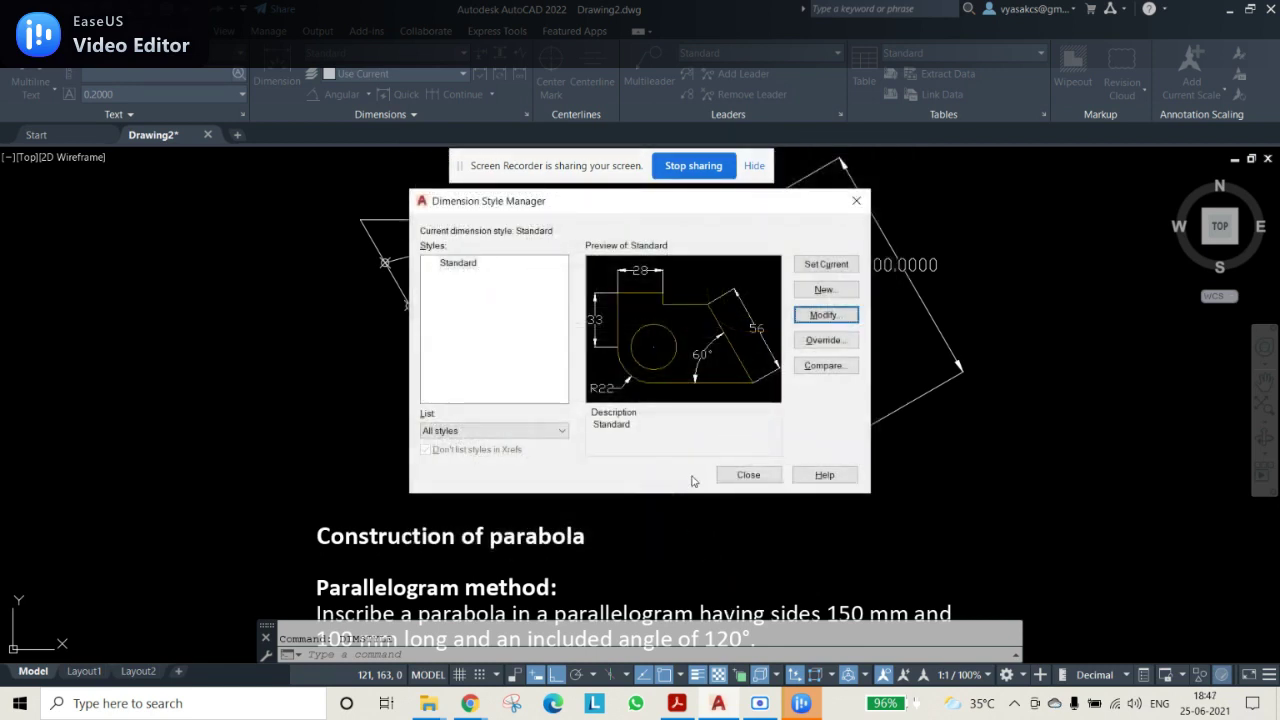
{"action": "left_click", "coordinate": [748, 475]}
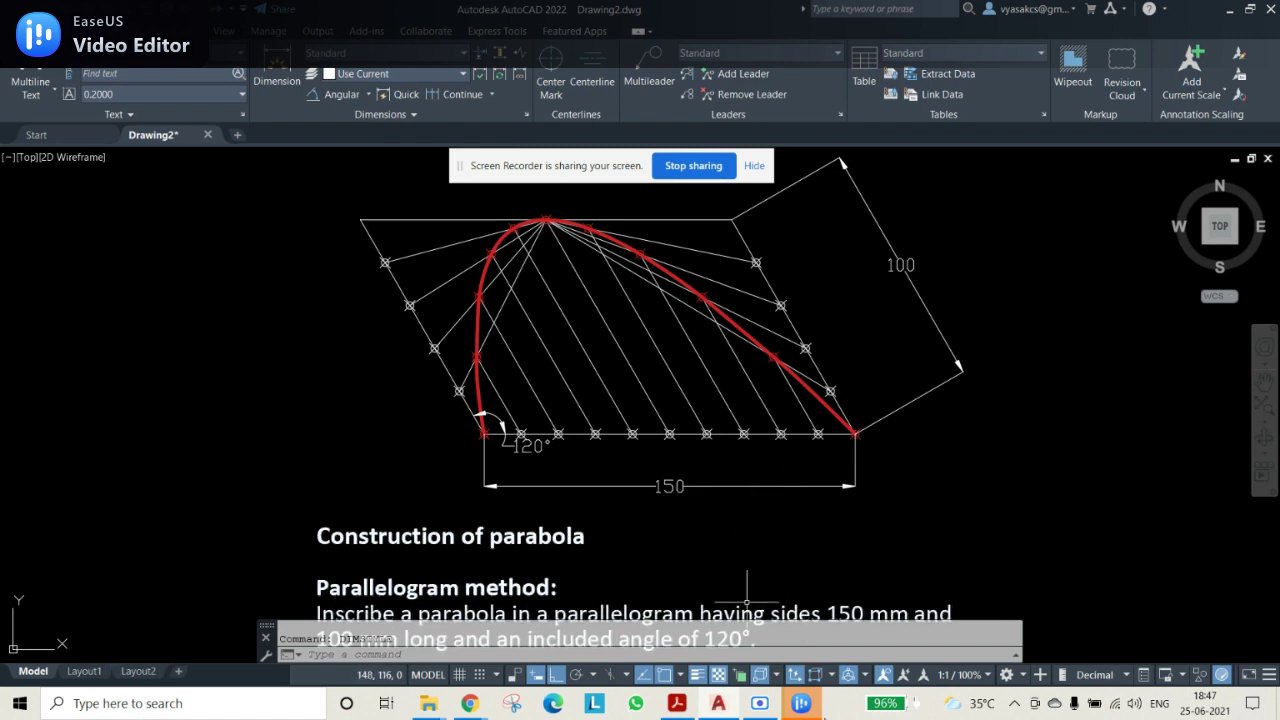
- Check the side lengths and included angle in problem 11 of the Acrobat Reader document, and return to AutoCAD
{"action": "left_click", "coordinate": [739, 708]}
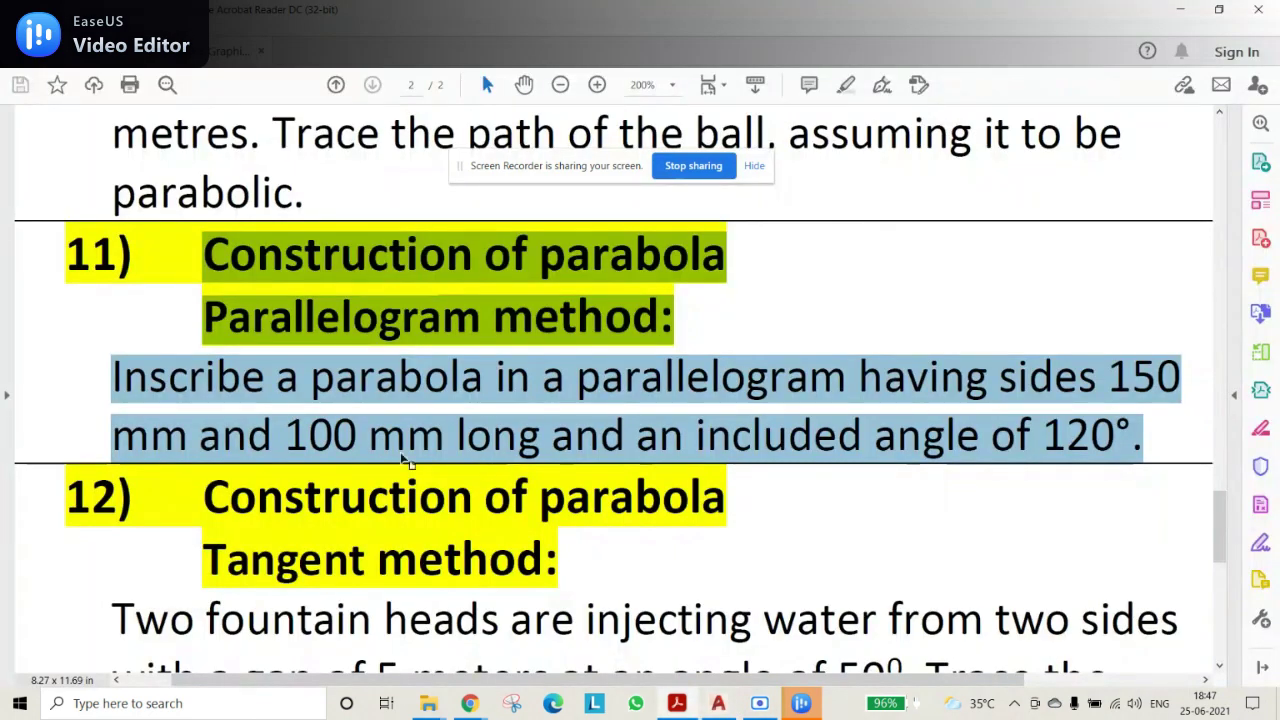
{"action": "left_click", "coordinate": [364, 450]}
{"action": "left_click_drag", "start_coordinate": [112, 445], "coordinate": [446, 445]}
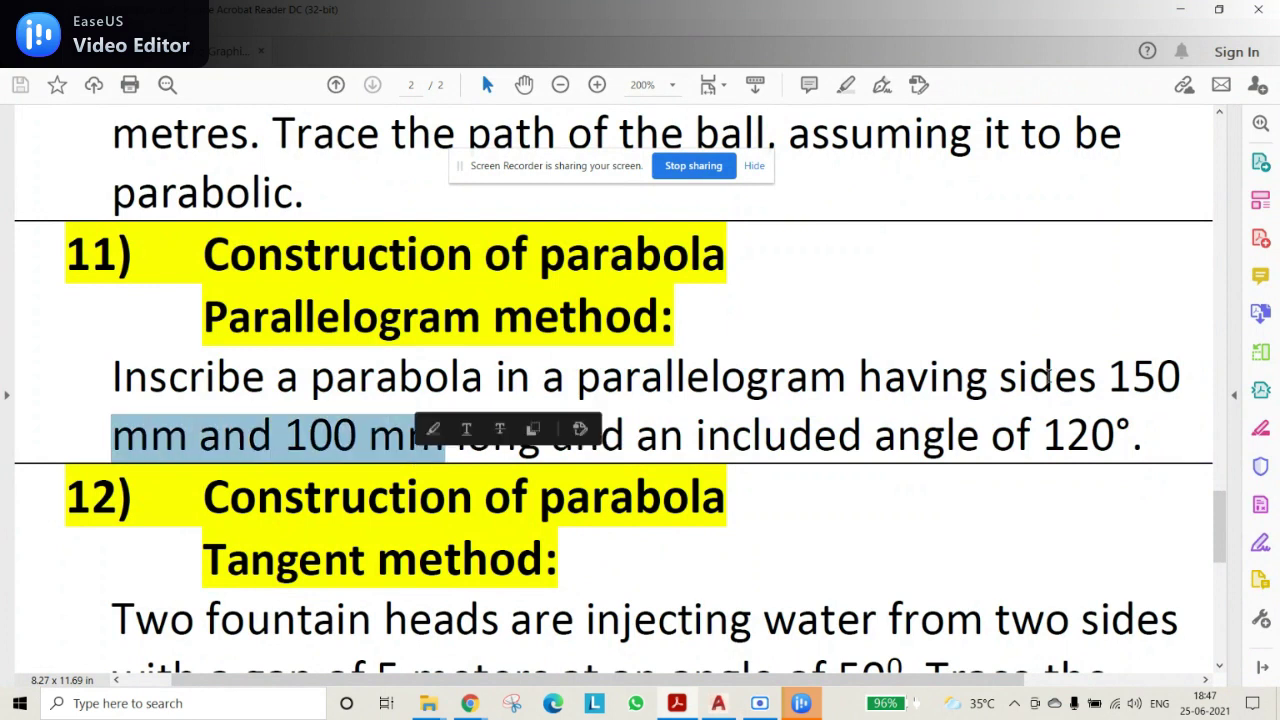
{"action": "left_click_drag", "start_coordinate": [1120, 390], "coordinate": [1167, 403]}
{"action": "left_click", "coordinate": [765, 504]}
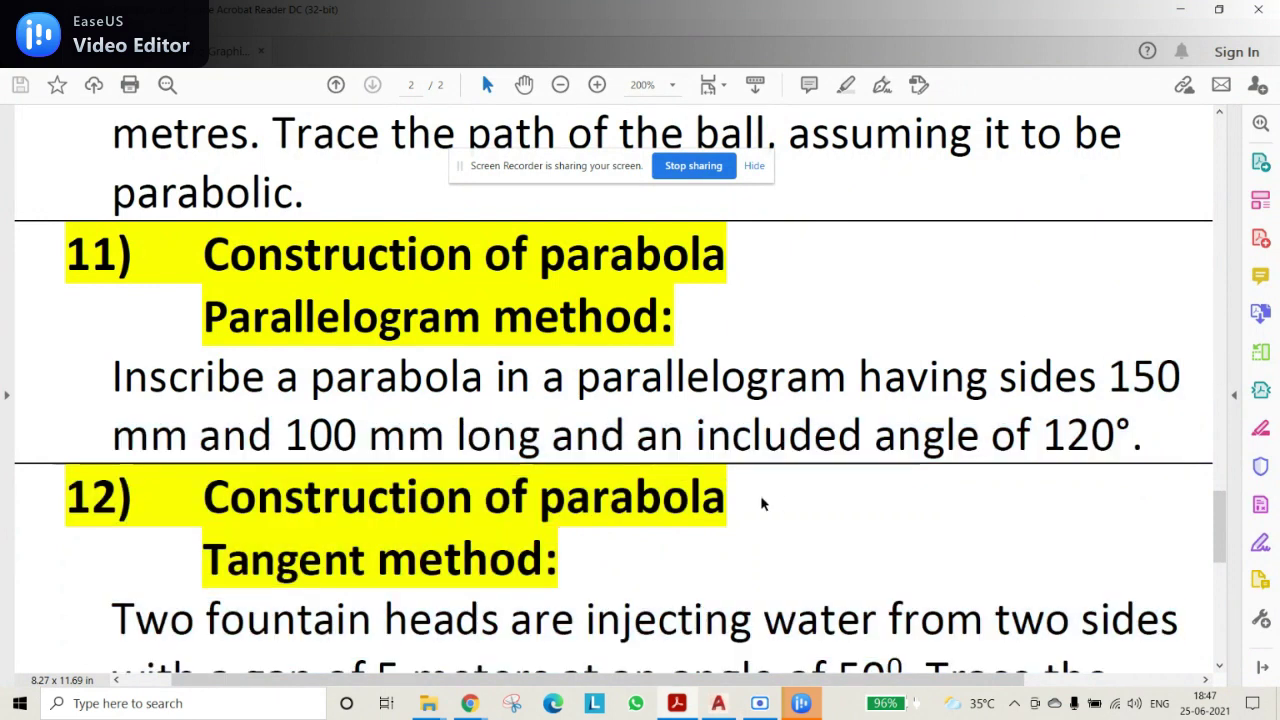
{"action": "left_click", "coordinate": [718, 703]}
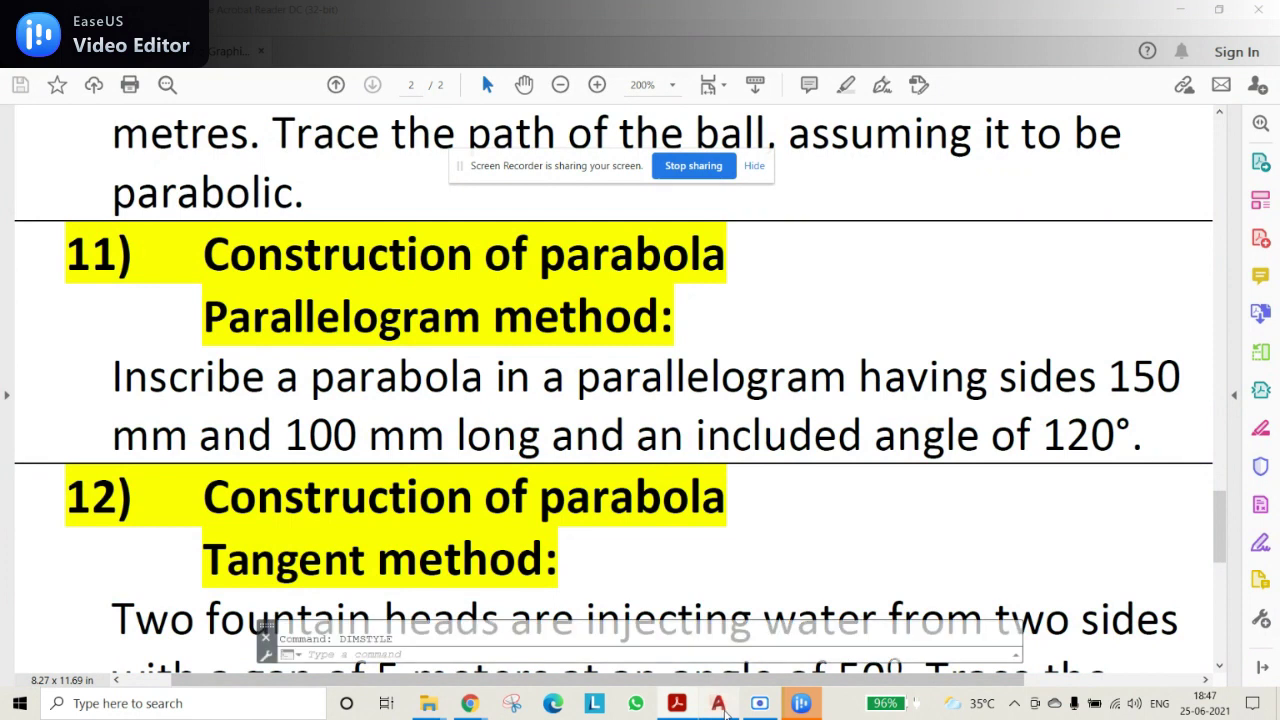